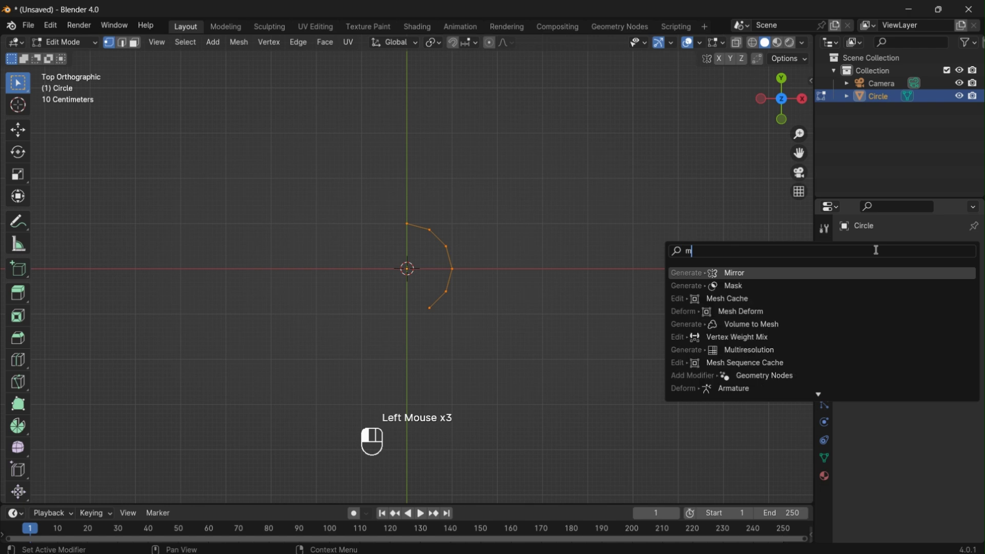
# Add a Mirror modifier across the X axis to the half-circle outline.
pyautogui.click(837, 273)
pyautogui.click(499, 368)
# Extrude the half circle's lower end vertex in four segments outward and down to outline the arm's upper edge and hand tip.
pyautogui.click(435, 306)
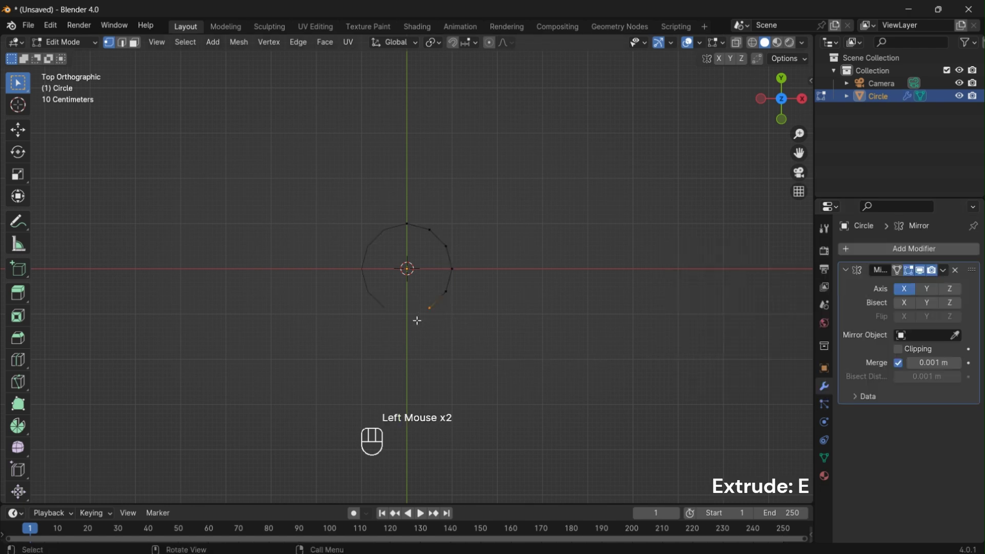
pyautogui.press('e')
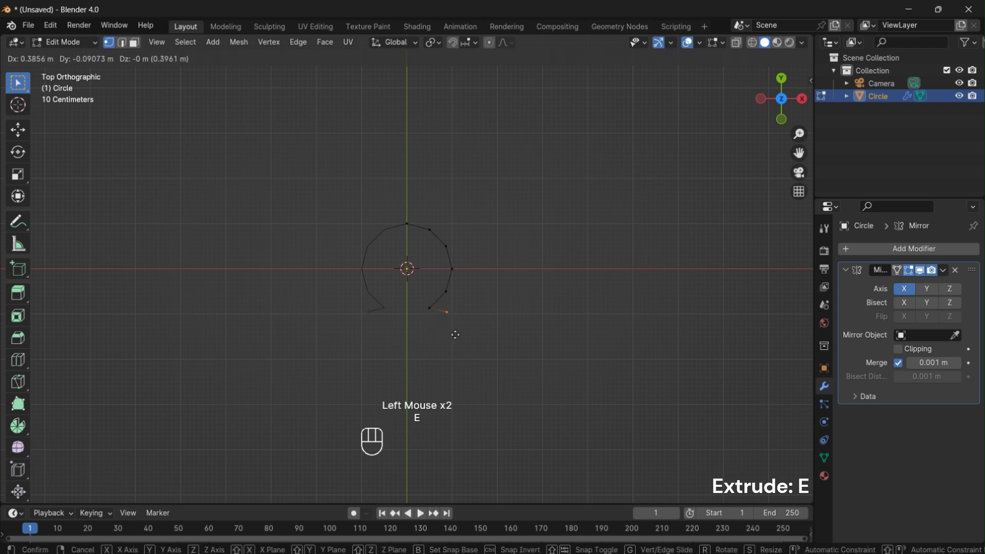
pyautogui.click(457, 334)
pyautogui.press('e')
pyautogui.click(478, 344)
pyautogui.press('e')
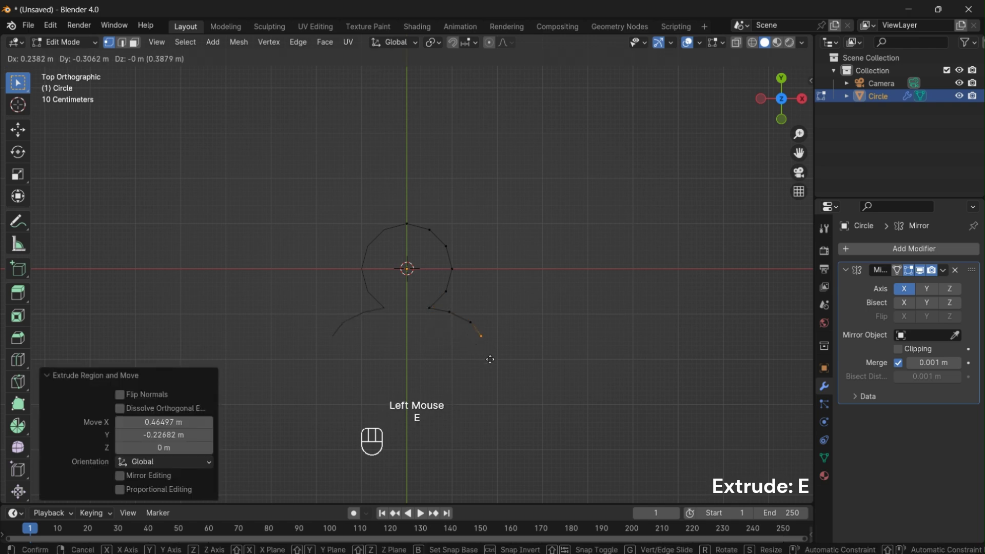
pyautogui.click(494, 356)
pyautogui.press('e')
pyautogui.click(504, 375)
# Extrude three more segments from the hand tip back inward to outline the arm's underside up to the armpit.
pyautogui.press('e')
pyautogui.click(488, 387)
pyautogui.press('e')
pyautogui.click(473, 388)
pyautogui.press('e')
pyautogui.click(446, 374)
# Extrude four segments downward from the armpit to outline the outer side of the torso and leg.
pyautogui.press('e')
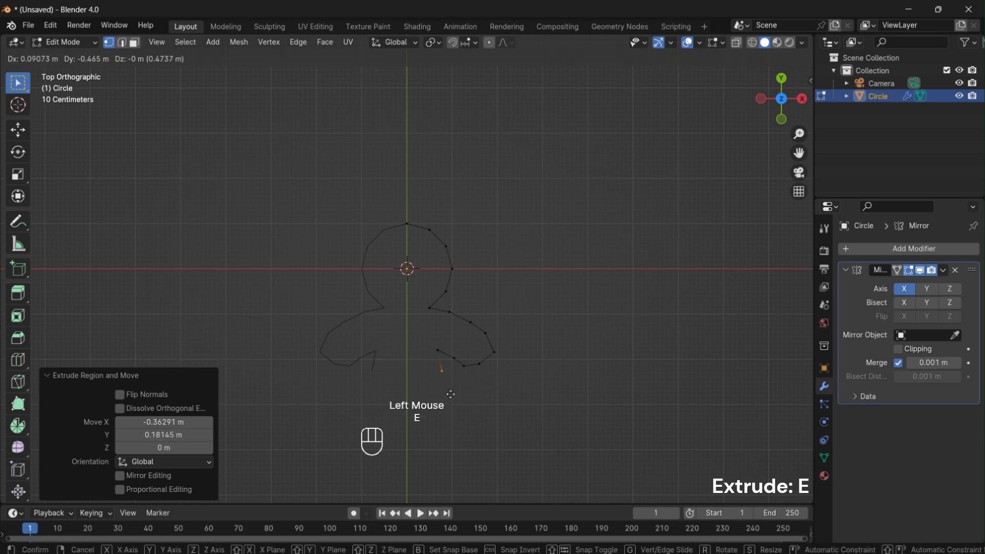
pyautogui.click(453, 388)
pyautogui.press('e')
pyautogui.click(460, 406)
pyautogui.press('e')
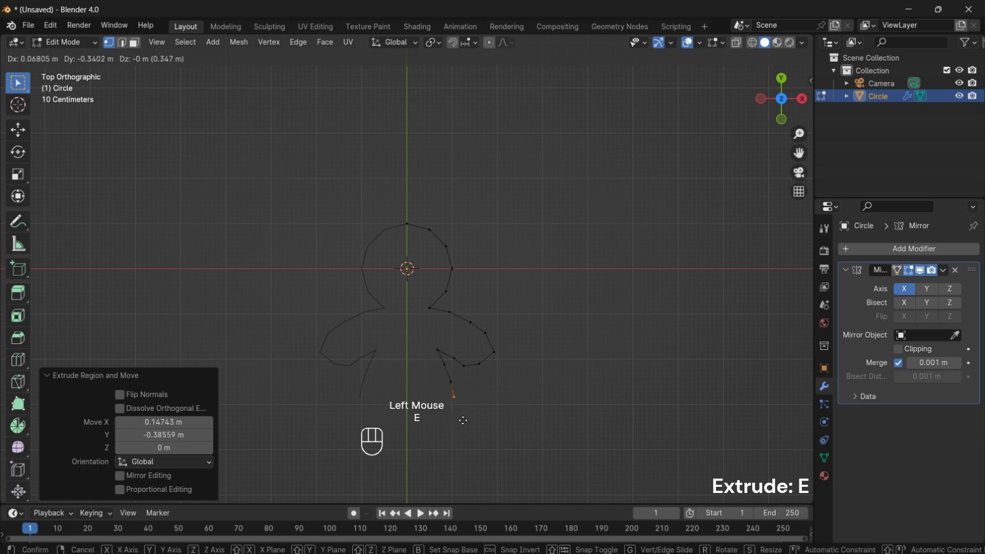
pyautogui.click(461, 427)
pyautogui.press('e')
pyautogui.click(457, 440)
# Extrude five segments around the foot and up the inner leg to finish the outline near the centre line.
pyautogui.press('e')
pyautogui.click(441, 449)
pyautogui.press('e')
pyautogui.click(431, 444)
pyautogui.press('e')
pyautogui.click(422, 430)
pyautogui.press('e')
pyautogui.click(419, 419)
pyautogui.press('e')
pyautogui.click(417, 411)
# Leave mesh editing and apply the Mirror modifier to the body outline.
pyautogui.press('Tab')
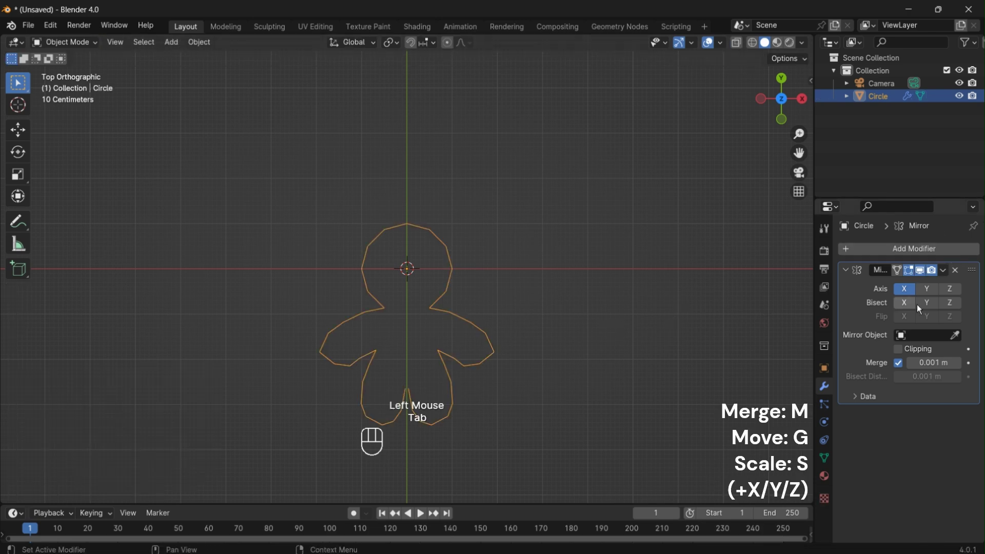
pyautogui.click(943, 270)
pyautogui.click(933, 283)
# Merge the two open end vertices between the legs into a single vertex on the centre line.
pyautogui.scroll(2, 441, 387)
pyautogui.keyDown('shift'); pyautogui.moveTo(446, 411); pyautogui.dragTo(470, 261, button='middle'); pyautogui.keyUp('shift')
pyautogui.scroll(1, 473, 261)
pyautogui.press('Tab')
pyautogui.moveTo(466, 271); pyautogui.dragTo(422, 310)
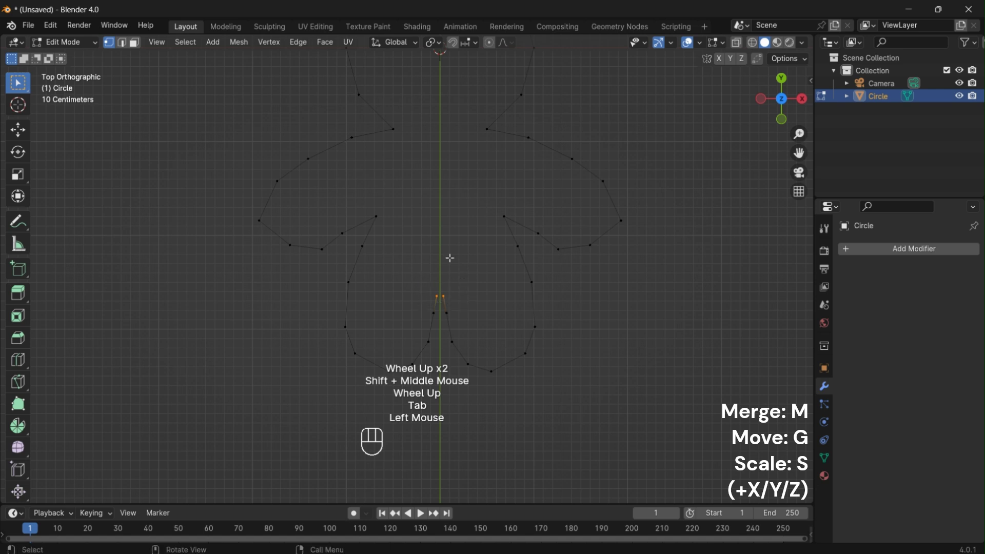
pyautogui.press('m')
pyautogui.click(449, 257)
# Move the merged crotch vertex up about 0.235 m along the Y axis.
pyautogui.press('g')
pyautogui.press('y')
pyautogui.click(456, 251)
# Move the pair of inner-leg vertices just below the crotch point slightly upward along the Y axis.
pyautogui.scroll(-1, 444, 248)
pyautogui.keyDown('shift'); pyautogui.moveTo(444, 248); pyautogui.dragTo(444, 305, button='middle'); pyautogui.keyUp('shift')
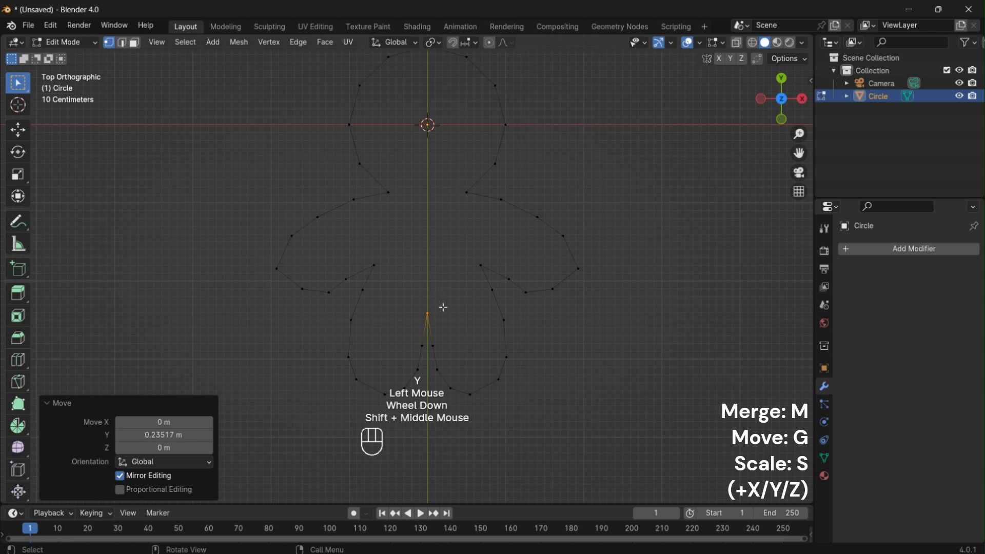
pyautogui.press('g')
pyautogui.press('y')
pyautogui.press('x')
pyautogui.press('y')
pyautogui.click(440, 311)
pyautogui.click(434, 304)
pyautogui.press('g')
pyautogui.press('x')
pyautogui.press('y')
pyautogui.click(434, 293)
# Scale the pair of vertices just below the crotch closer together along X to about 0.58.
pyautogui.moveTo(453, 357); pyautogui.dragTo(414, 373)
pyautogui.press('s')
pyautogui.press('x')
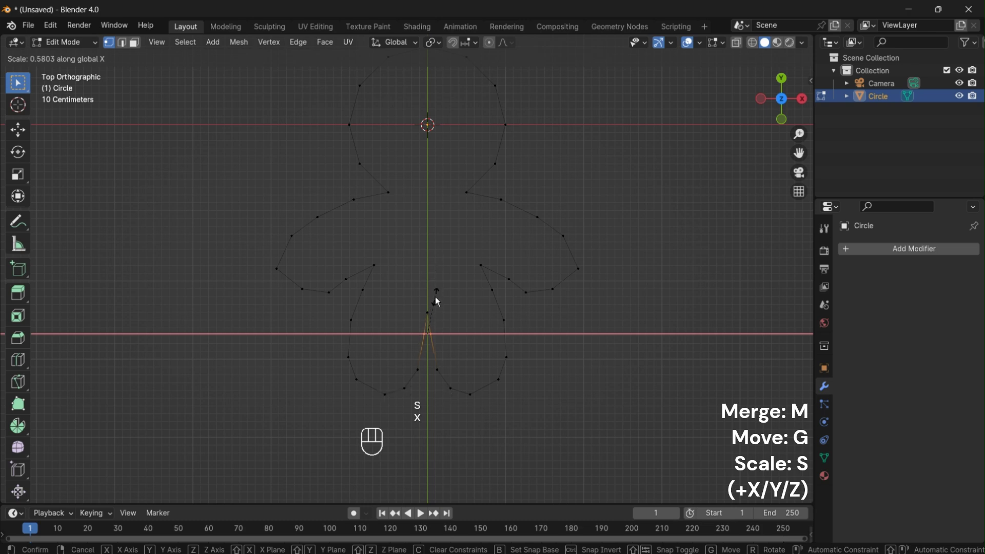
pyautogui.click(435, 296)
# Bevel the crotch, both armpit and both neck corner vertices with two segments and a width of about 0.21 m.
pyautogui.click(437, 298)
pyautogui.keyDown('shift'); pyautogui.moveTo(401, 257); pyautogui.dragTo(374, 273); pyautogui.keyUp('shift')
pyautogui.keyDown('shift'); pyautogui.moveTo(397, 181); pyautogui.dragTo(383, 203); pyautogui.keyUp('shift')
pyautogui.keyDown('shift'); pyautogui.moveTo(477, 182); pyautogui.dragTo(452, 203); pyautogui.keyUp('shift')
pyautogui.keyDown('shift'); pyautogui.moveTo(497, 252); pyautogui.dragTo(470, 273); pyautogui.keyUp('shift')
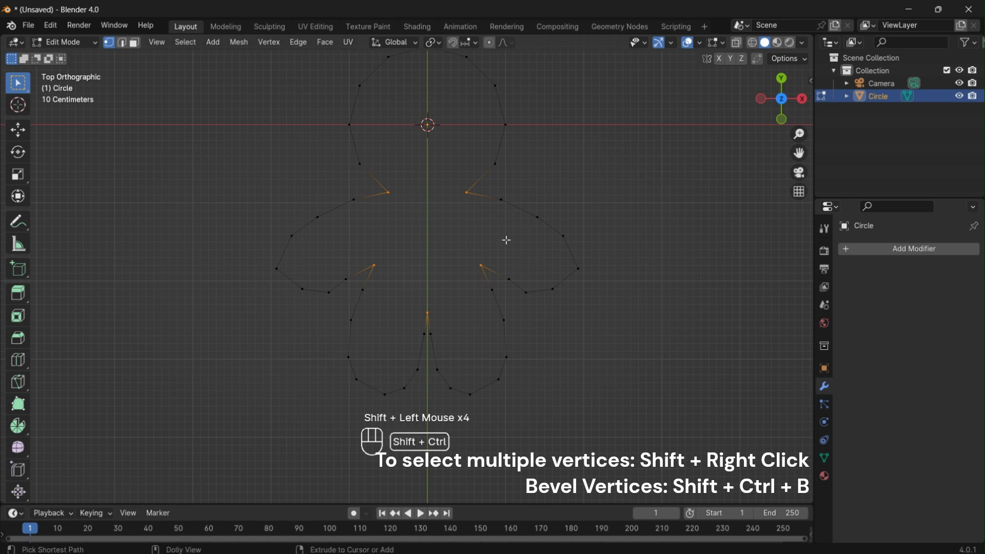
pyautogui.hotkey('ctrl', 'shift', 'b')
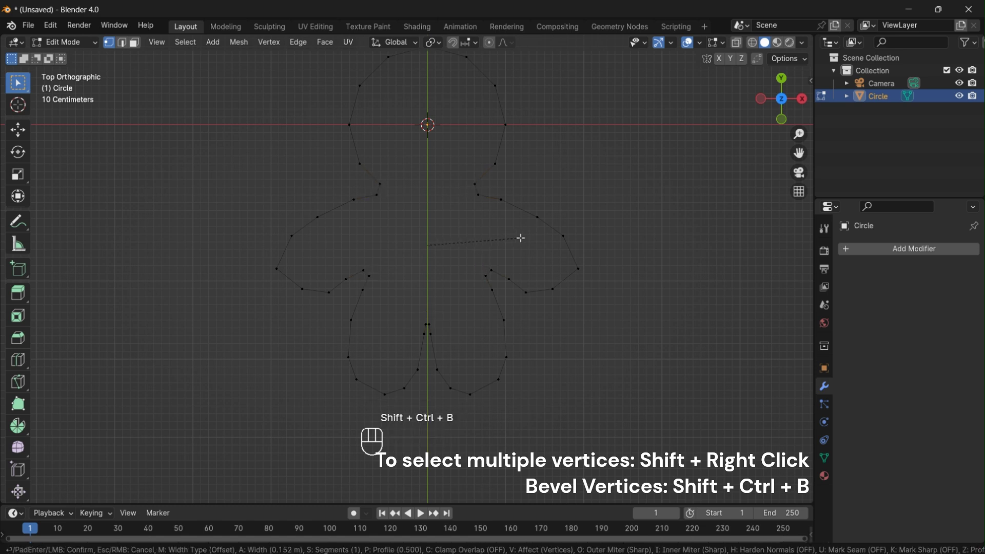
pyautogui.scroll(1, 521, 238)
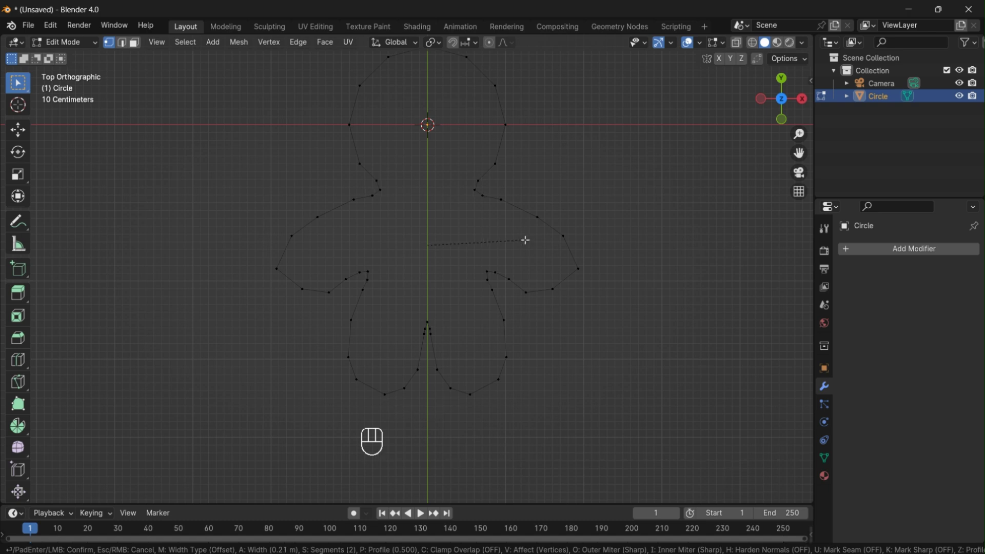
pyautogui.click(526, 238)
# Select the whole outline and fill it with a face.
pyautogui.scroll(-2, 516, 239)
pyautogui.press('a')
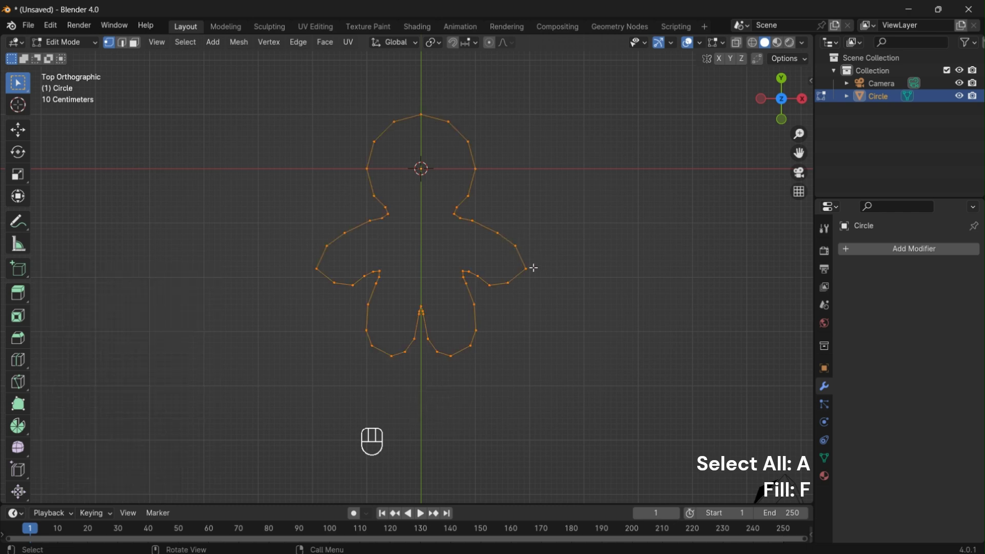
pyautogui.press('f')
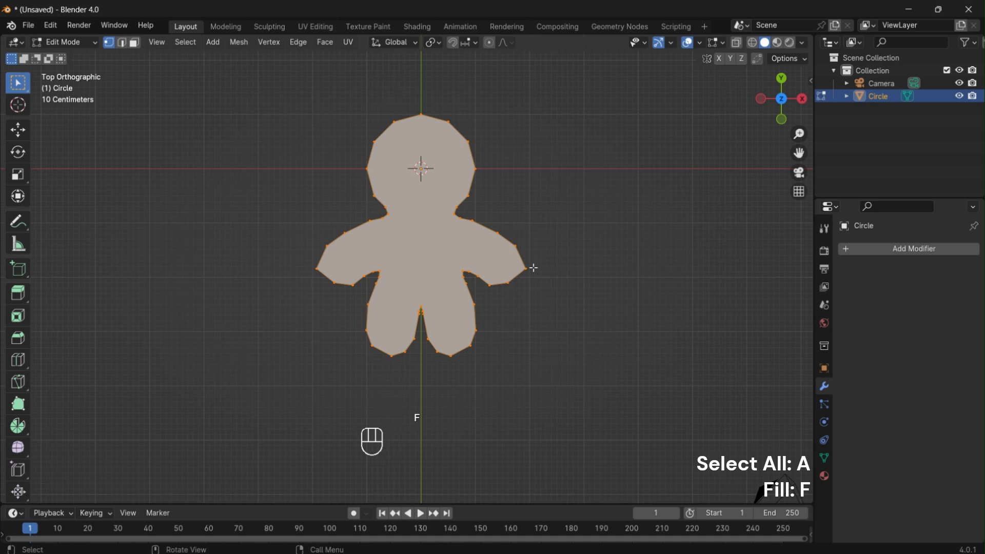
# Scale the two outermost hand-tip vertices inward along the X axis to about 0.942.
pyautogui.scroll(1, 533, 267)
pyautogui.click(547, 266)
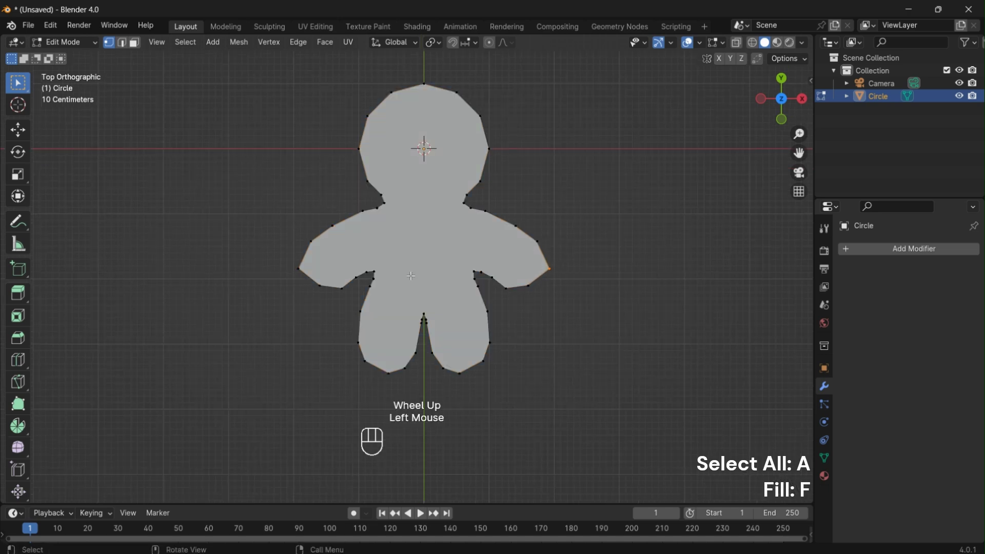
pyautogui.keyDown('shift'); pyautogui.moveTo(306, 260); pyautogui.dragTo(293, 272); pyautogui.keyUp('shift')
pyautogui.press('s')
pyautogui.press('x')
pyautogui.click(466, 197)
pyautogui.scroll(1, 470, 204)
pyautogui.scroll(-1, 472, 211)
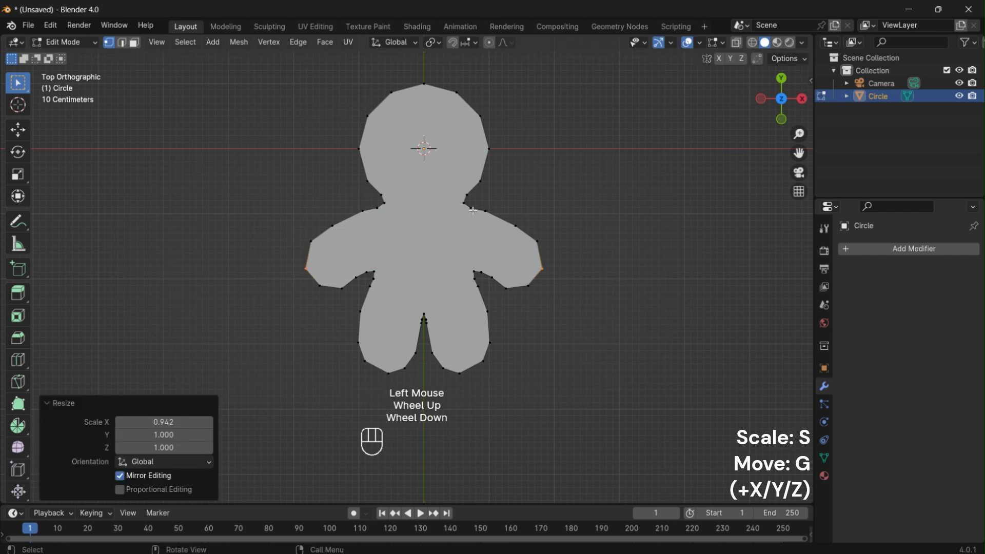
# Move the two inner shoulder vertices just below the neck up about 0.026 m along the Y axis.
pyautogui.scroll(1, 472, 210)
pyautogui.click(484, 196)
pyautogui.keyDown('shift'); pyautogui.click(477, 197); pyautogui.keyUp('shift')
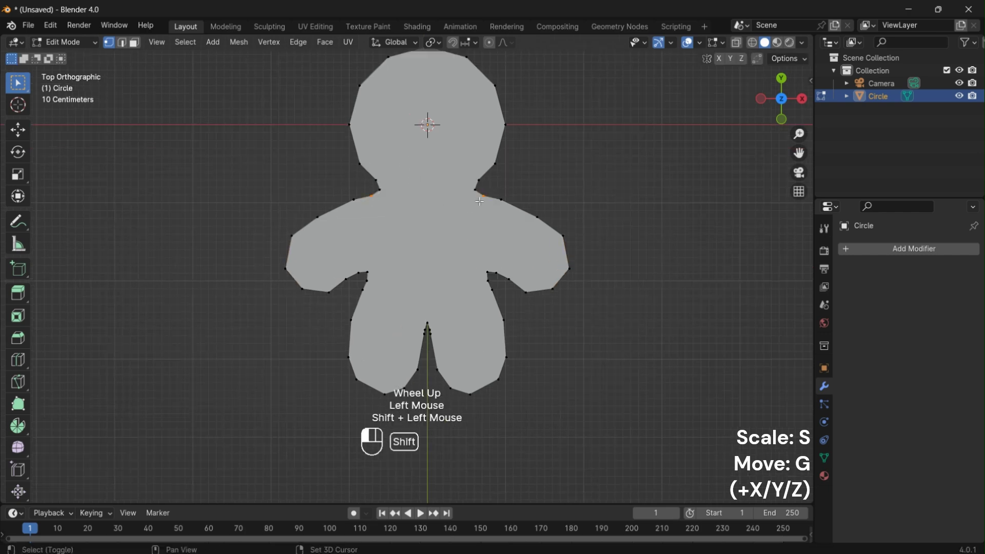
pyautogui.press('g')
pyautogui.press('y')
pyautogui.click(473, 204)
# Scale the two neck corner vertices inward along the X axis to about 0.862.
pyautogui.scroll(-1, 472, 204)
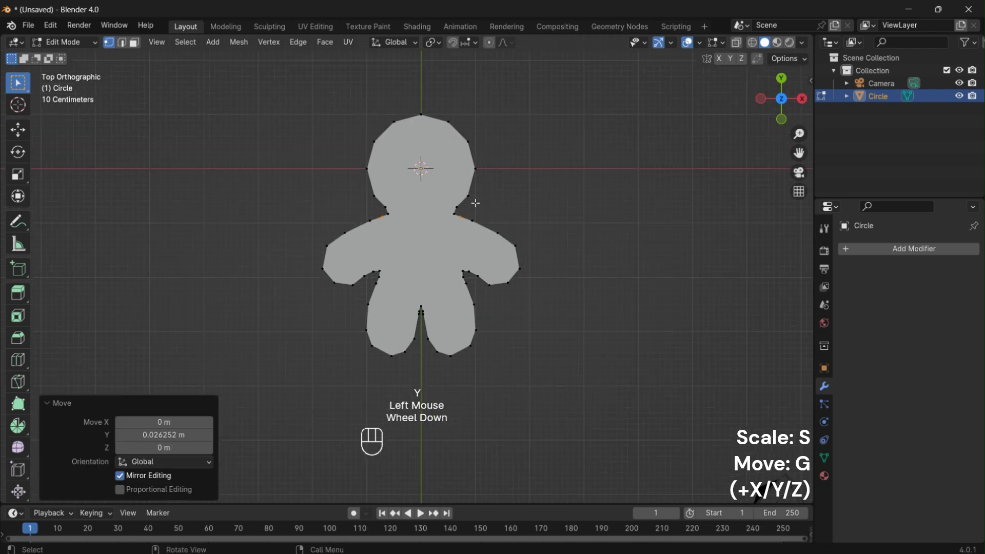
pyautogui.scroll(2, 472, 204)
pyautogui.keyDown('shift'); pyautogui.moveTo(472, 204); pyautogui.dragTo(471, 265, button='middle'); pyautogui.keyUp('shift')
pyautogui.scroll(2, 471, 265)
pyautogui.click(367, 250)
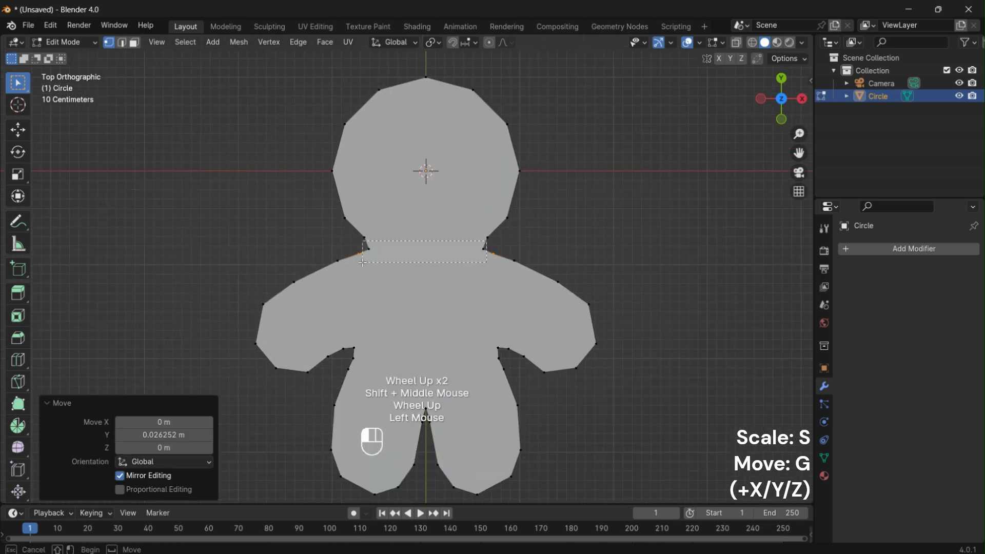
pyautogui.press('s')
pyautogui.press('x')
pyautogui.click(441, 172)
pyautogui.scroll(-2, 455, 218)
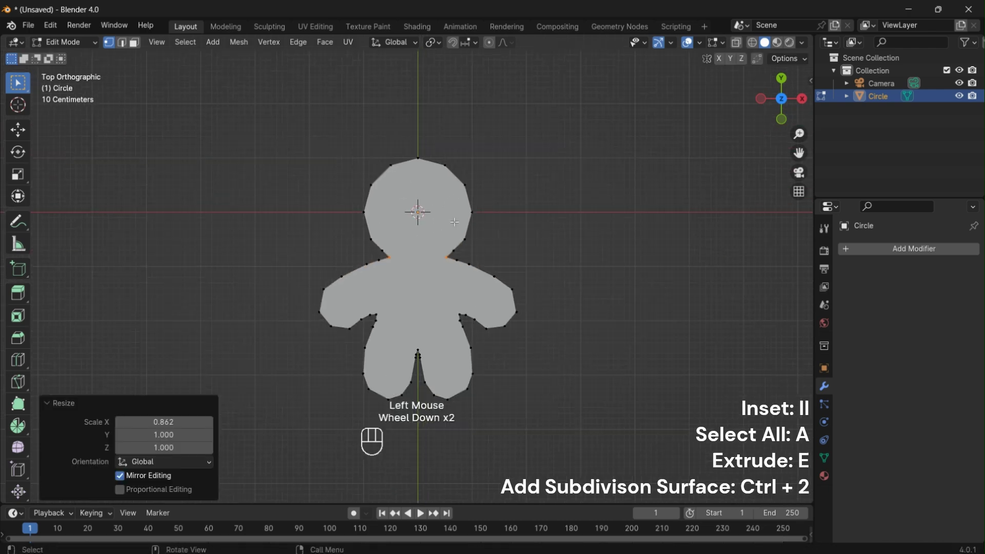
# Select the whole body face and inset it by about 0.224 m.
pyautogui.press('Tab')
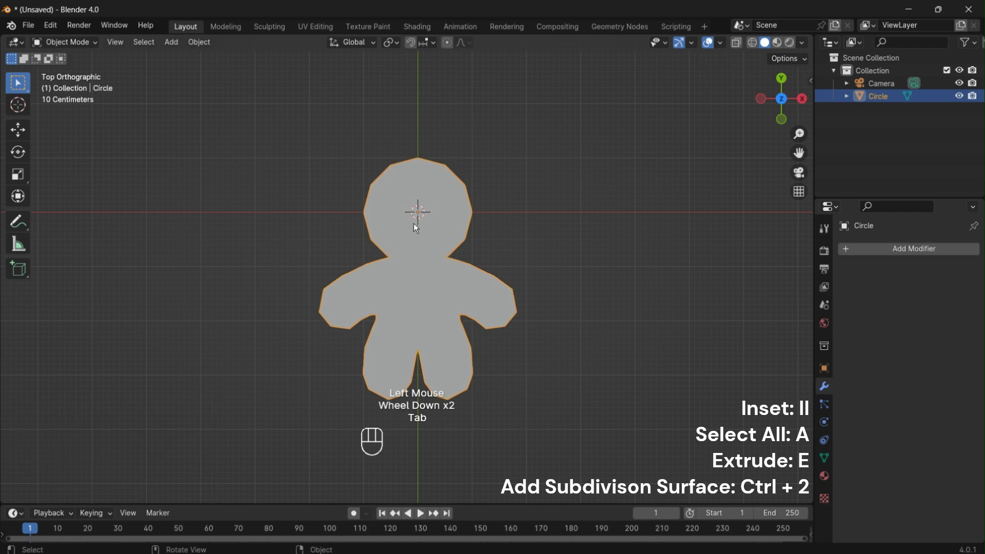
pyautogui.press('Tab')
pyautogui.press('a')
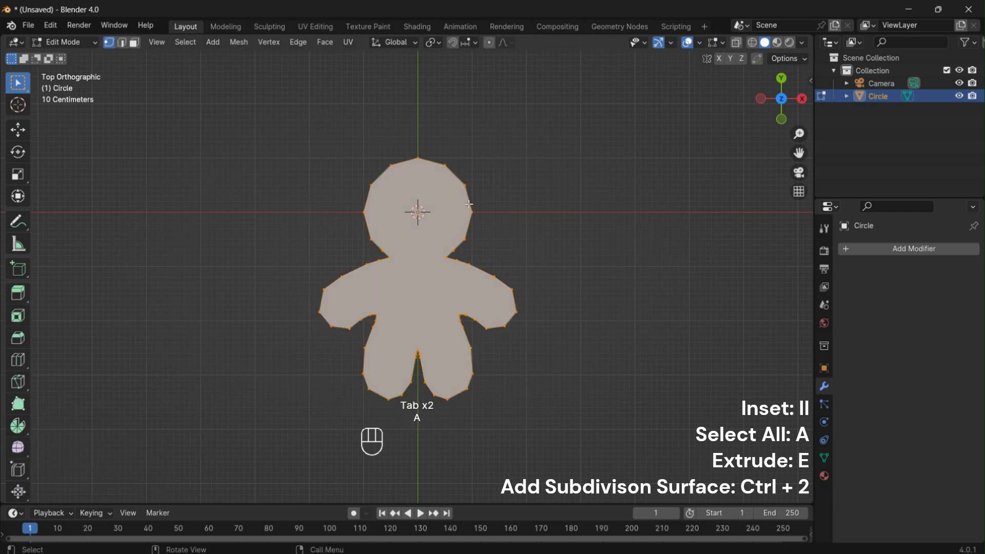
pyautogui.press('i')
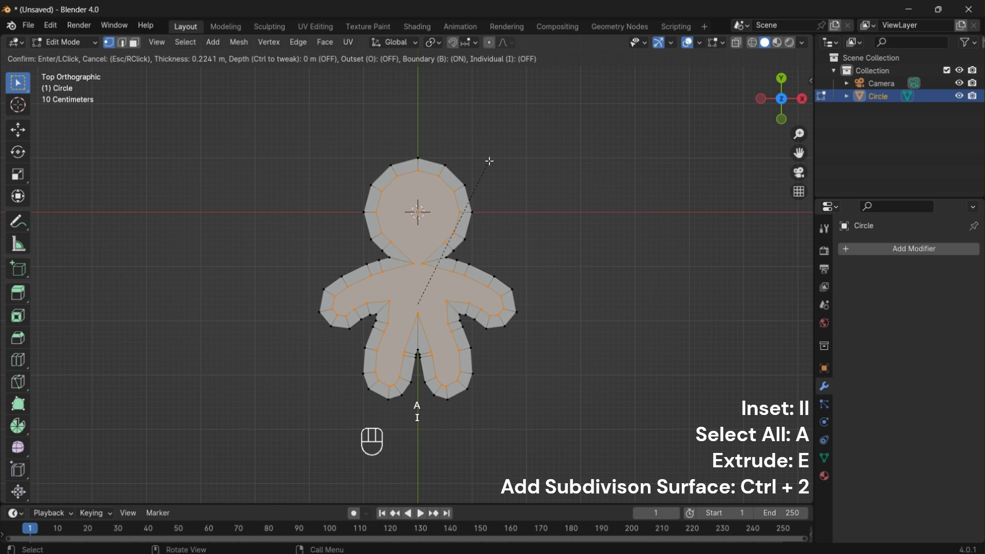
pyautogui.click(489, 161)
# Select the entire mesh and extrude it about 0.476 m to give the body thickness.
pyautogui.moveTo(543, 233)
pyautogui.mouseDown(button='middle')
pyautogui.moveTo(521, 202)
pyautogui.moveTo(534, 244)
pyautogui.mouseUp(button='middle')
pyautogui.press('a')
pyautogui.press('e')
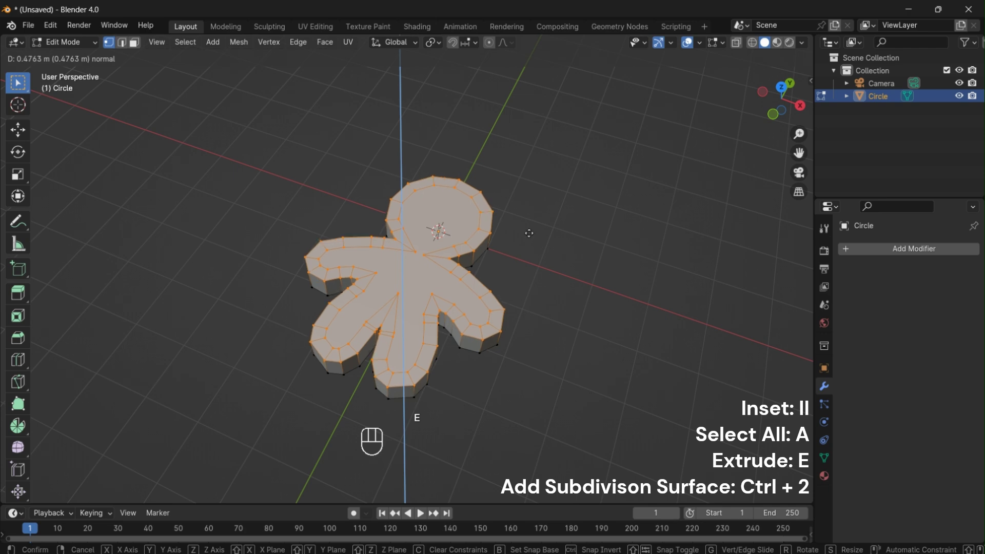
pyautogui.click(529, 233)
# Add a level 2 Subdivision Surface modifier to the body in Object Mode.
pyautogui.moveTo(529, 233)
pyautogui.mouseDown(button='middle')
pyautogui.moveTo(466, 288)
pyautogui.moveTo(519, 239)
pyautogui.moveTo(508, 211)
pyautogui.moveTo(487, 303)
pyautogui.mouseUp(button='middle')
pyautogui.press('Tab')
pyautogui.hotkey('ctrl', '2')
# Switch to face selection in Edit Mode, select the body's large inner front face and triangulate it.
pyautogui.scroll(2, 488, 304)
pyautogui.press('Tab')
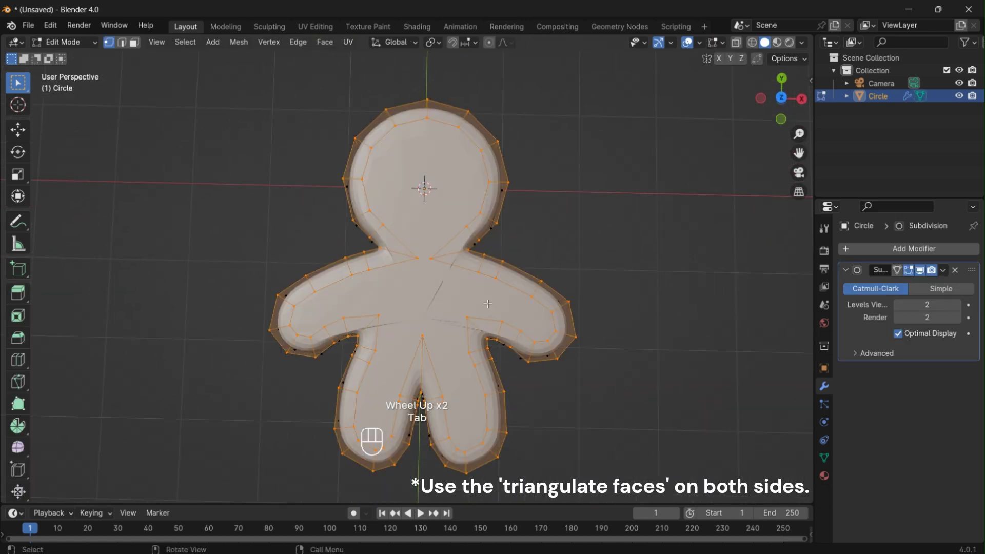
pyautogui.click(134, 42)
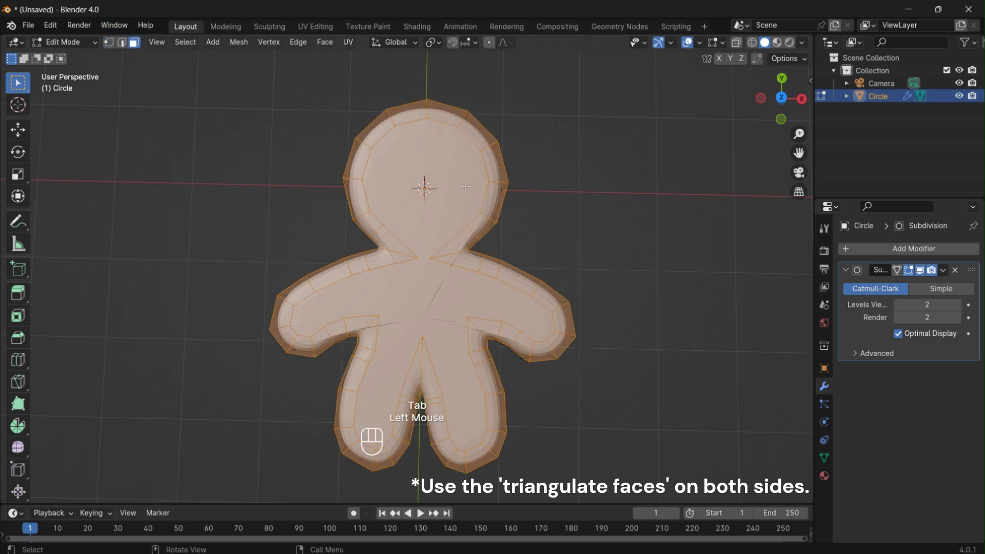
pyautogui.click(435, 189)
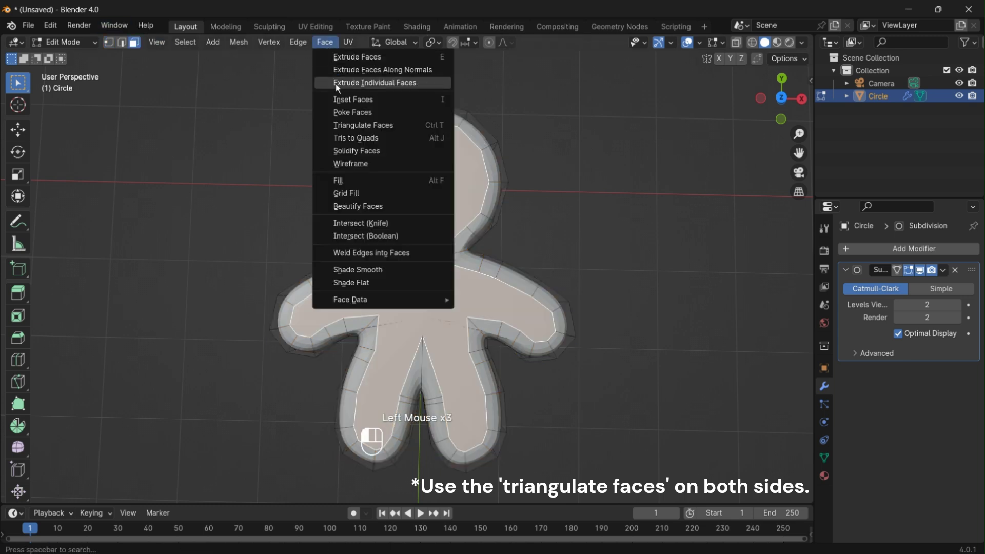
pyautogui.click(349, 122)
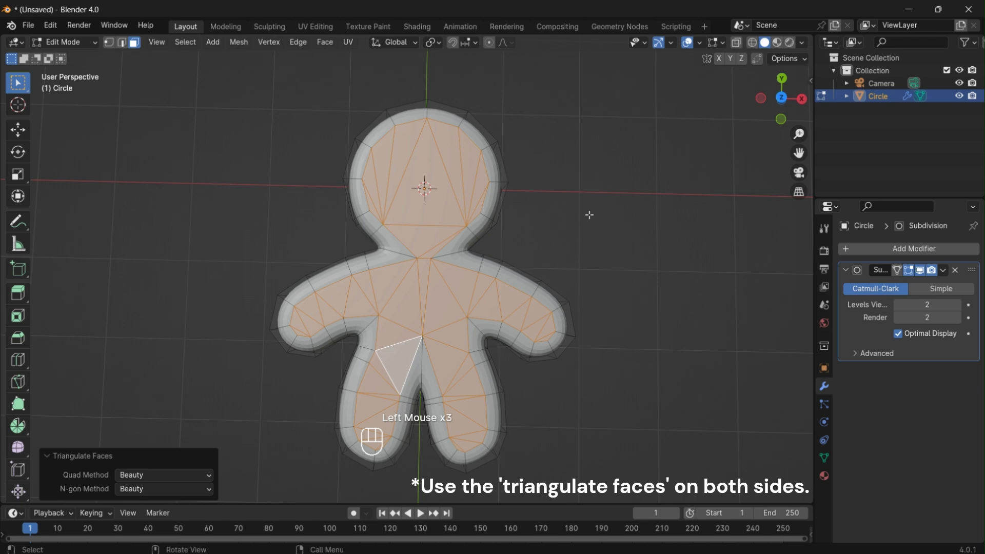
# Return to Object Mode and apply smooth shading to the body.
pyautogui.press('Tab')
pyautogui.moveTo(604, 227); pyautogui.dragTo(474, 207, button='middle')
pyautogui.rightClick(439, 184)
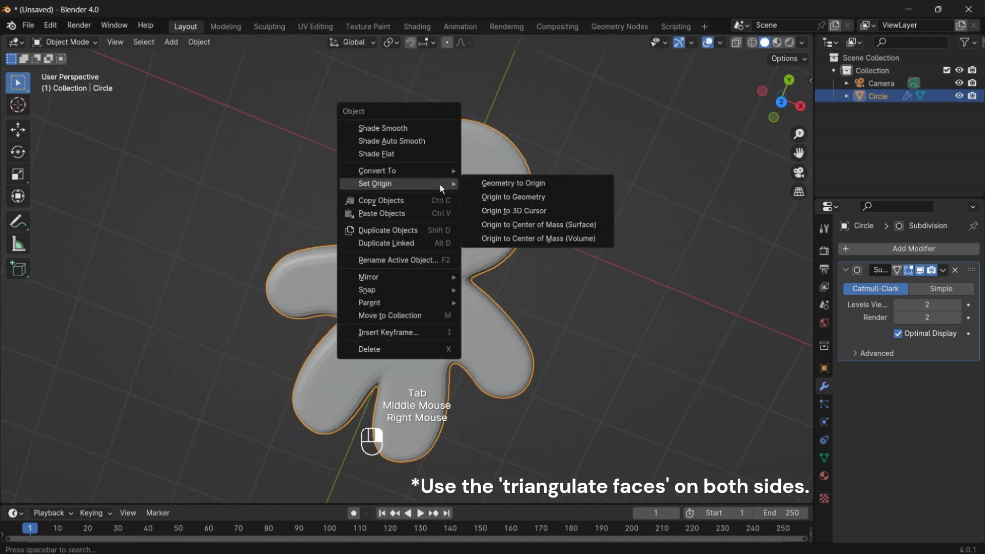
pyautogui.click(395, 130)
pyautogui.moveTo(566, 260); pyautogui.dragTo(512, 260, button='middle')
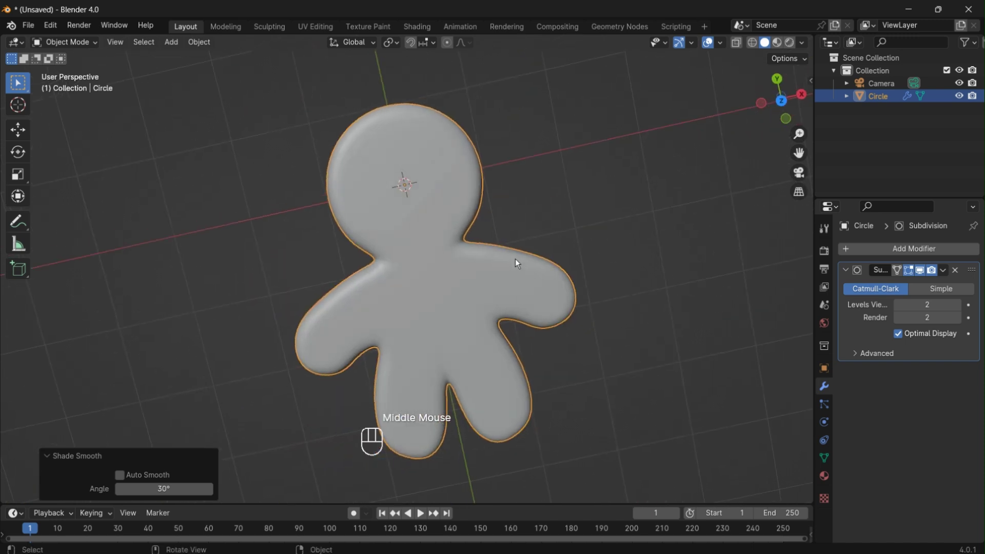
# Add a UV sphere at the head's centre in top view and scale it to about 0.228.
pyautogui.press('KP_7')
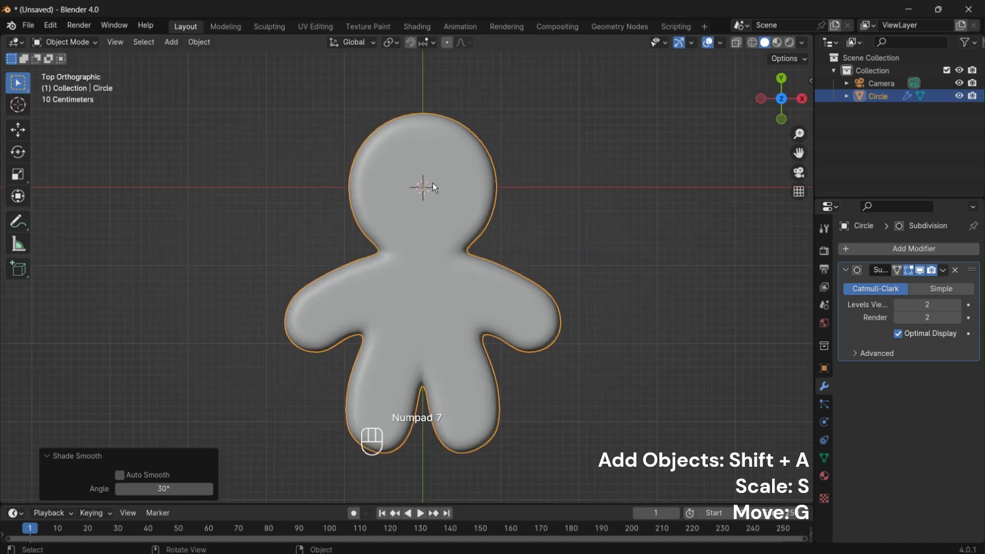
pyautogui.hotkey('shift', 'a')
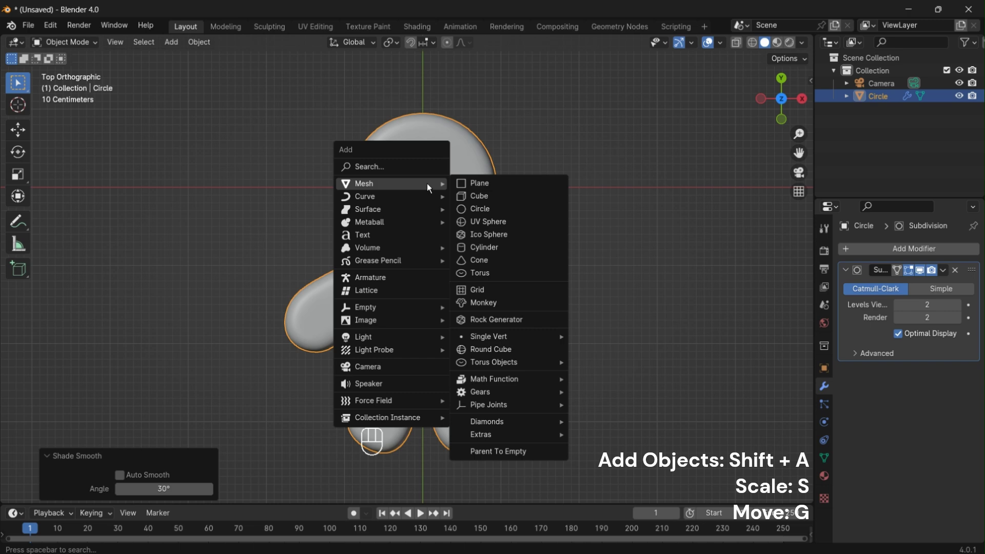
pyautogui.click(491, 223)
pyautogui.press('s')
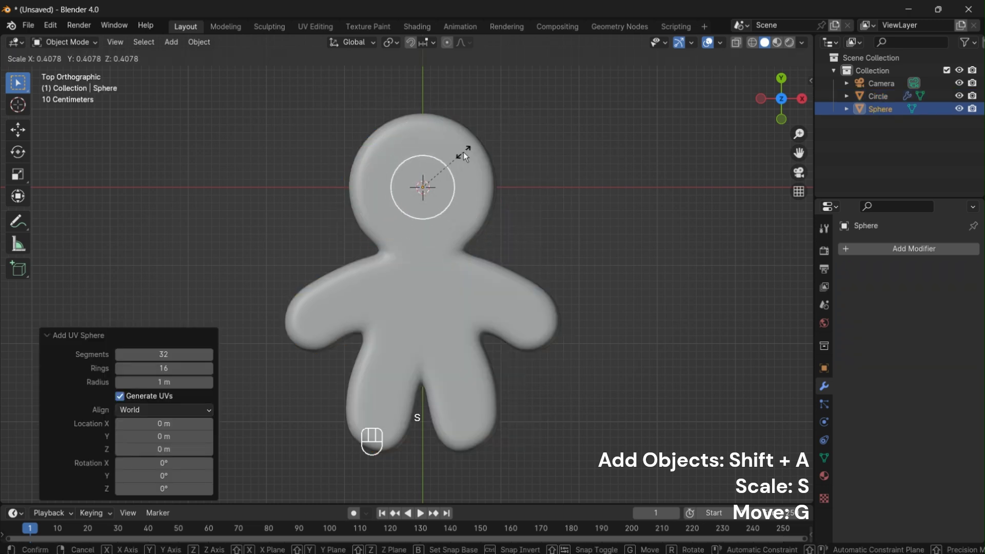
pyautogui.click(448, 171)
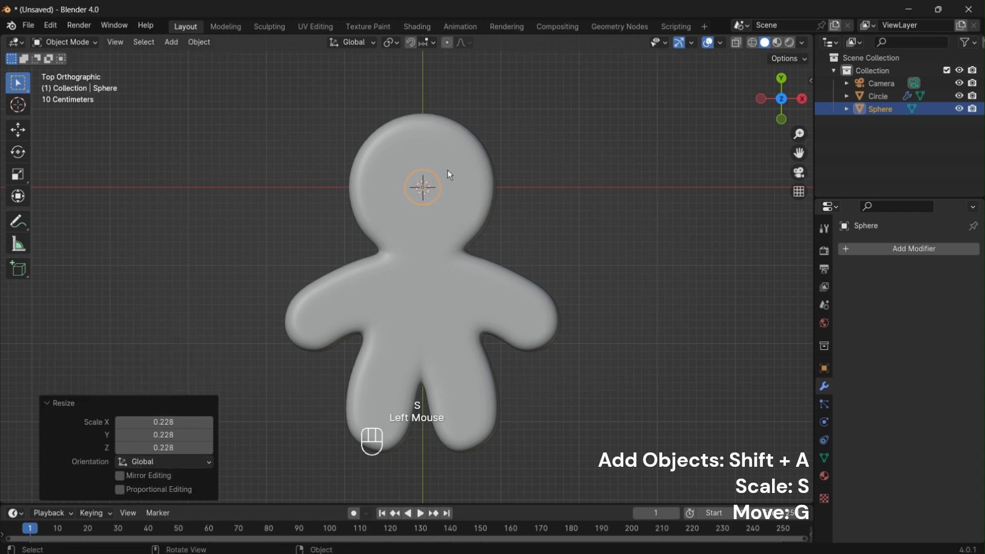
# Raise the sphere about 0.476 m along Z to the body's front surface and flatten it to about 0.598 along Z.
pyautogui.press('KP_3')
pyautogui.scroll(1, 513, 190)
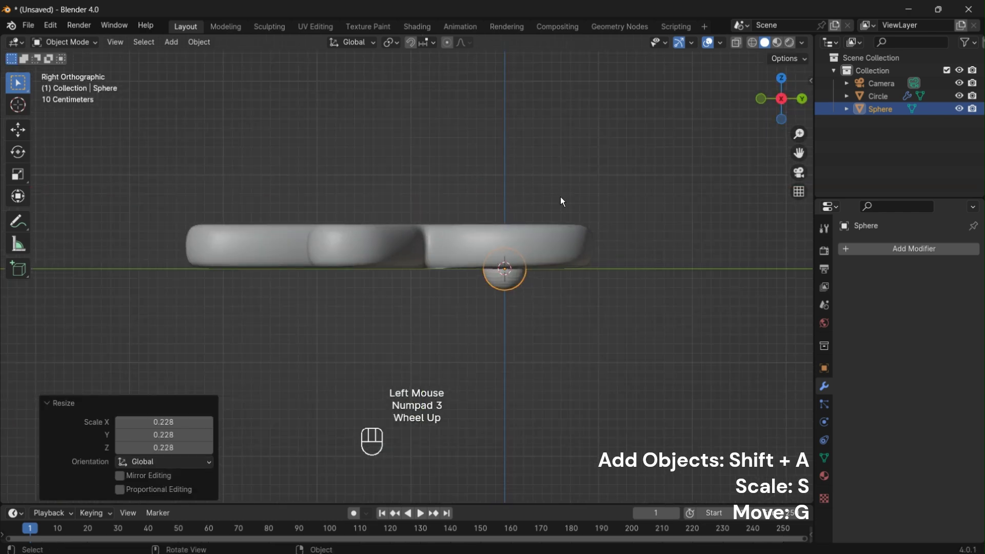
pyautogui.press('g')
pyautogui.press('z')
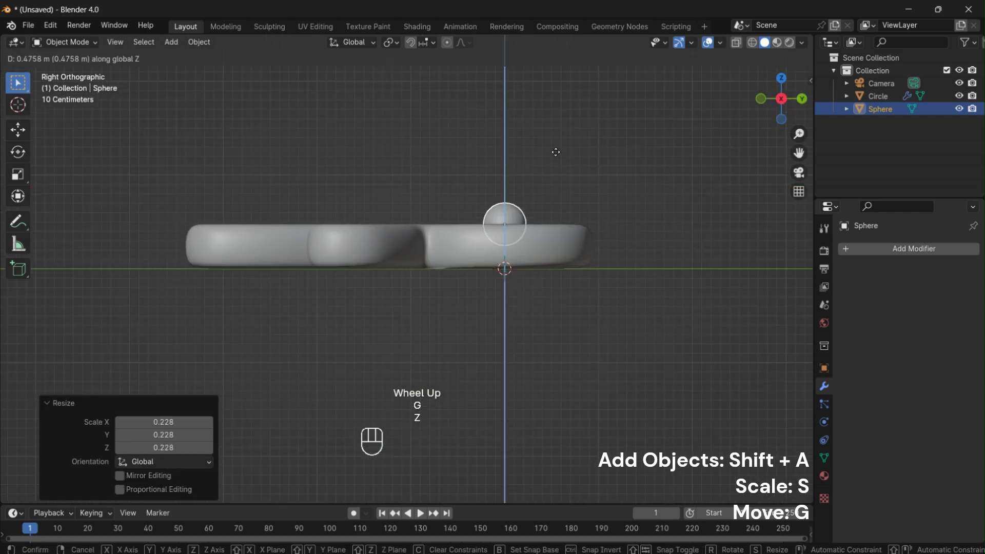
pyautogui.click(555, 152)
pyautogui.press('s')
pyautogui.press('z')
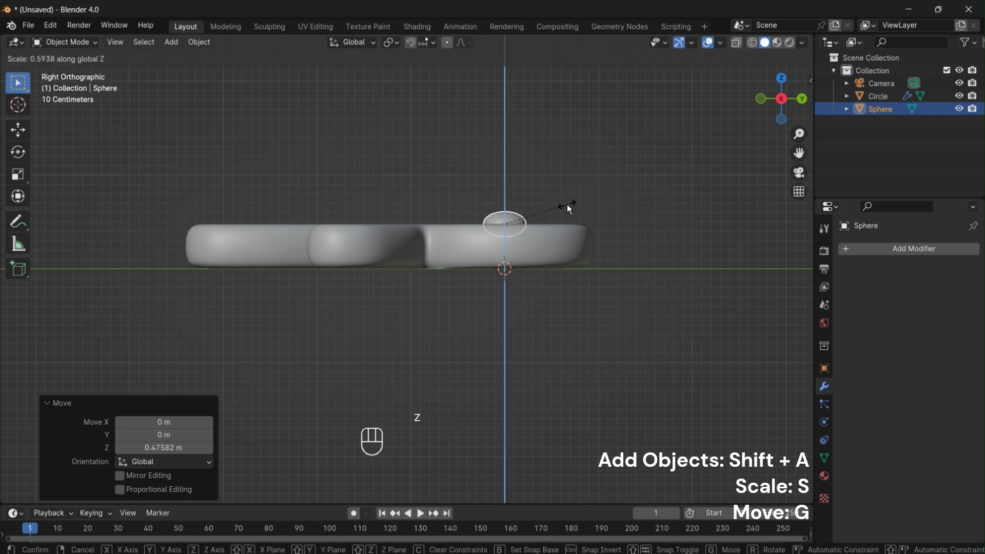
pyautogui.click(568, 206)
# Apply smooth shading to the sphere and place it as an eye, about 0.36 m along X from the head's centre.
pyautogui.press('KP_7')
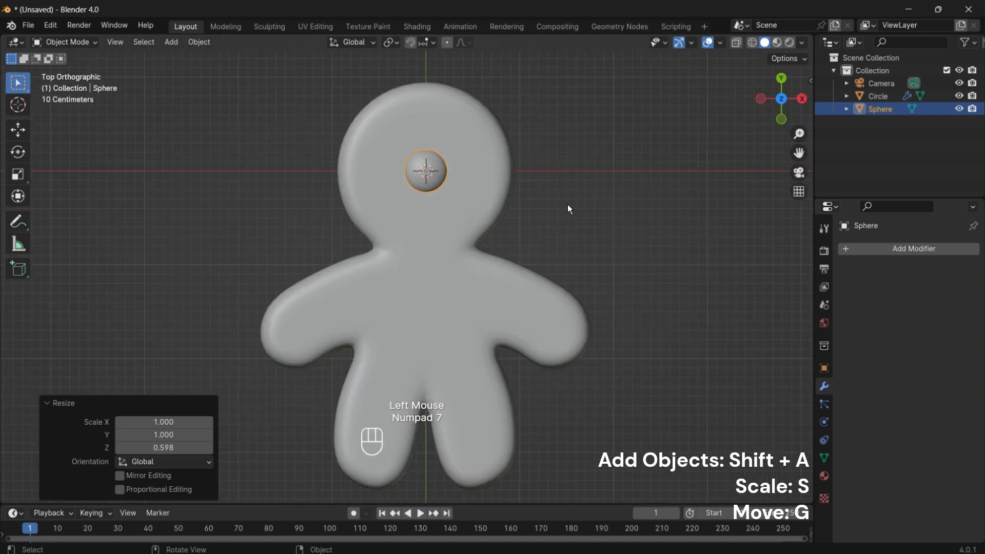
pyautogui.rightClick(430, 164)
pyautogui.click(431, 163)
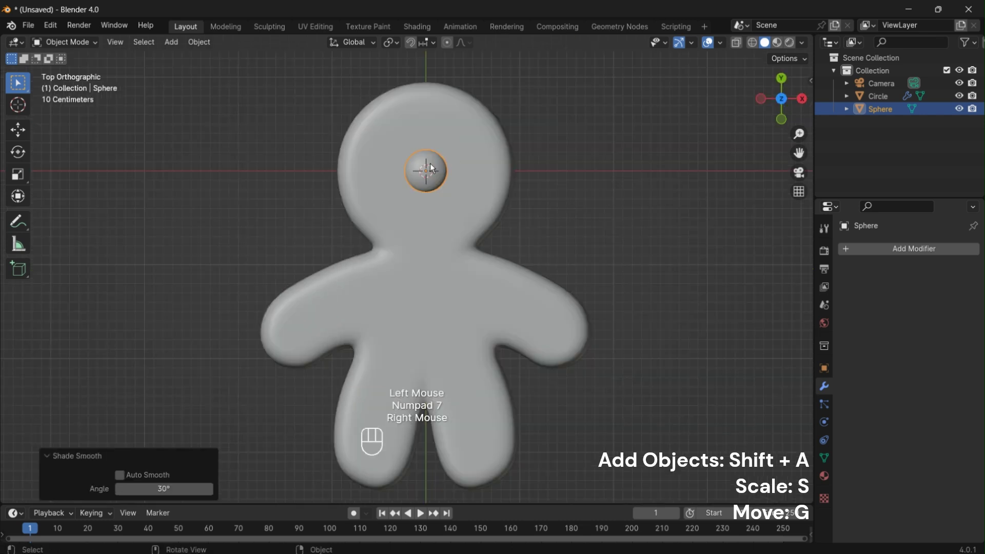
pyautogui.press('g')
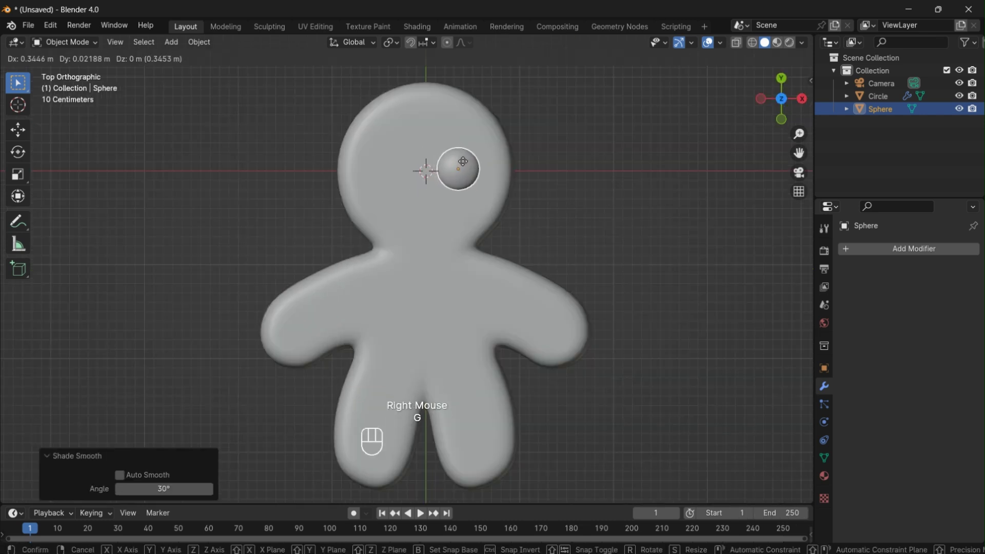
pyautogui.click(464, 163)
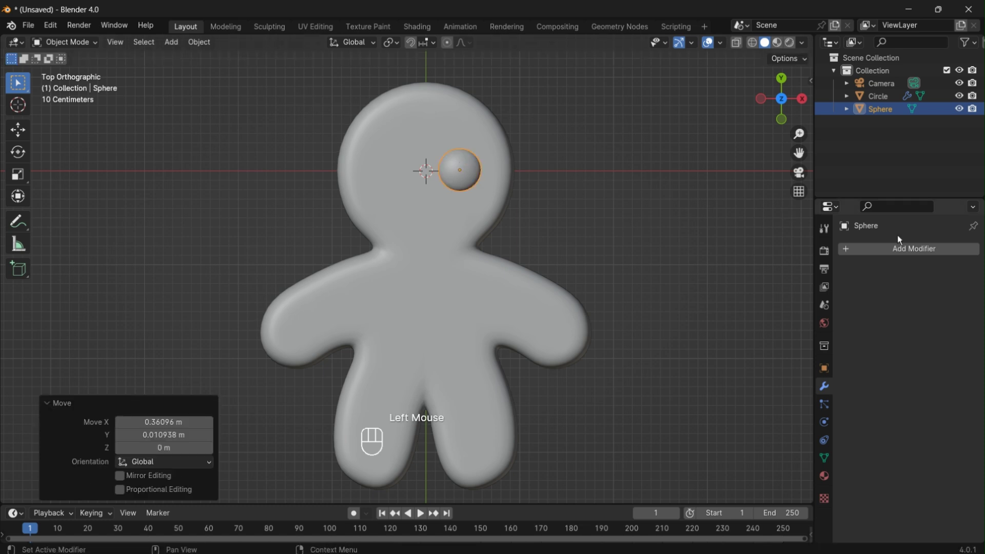
# Add an X-axis Mirror modifier to the eye sphere with the body object Circle as its mirror object.
pyautogui.click(938, 250)
pyautogui.click(940, 254)
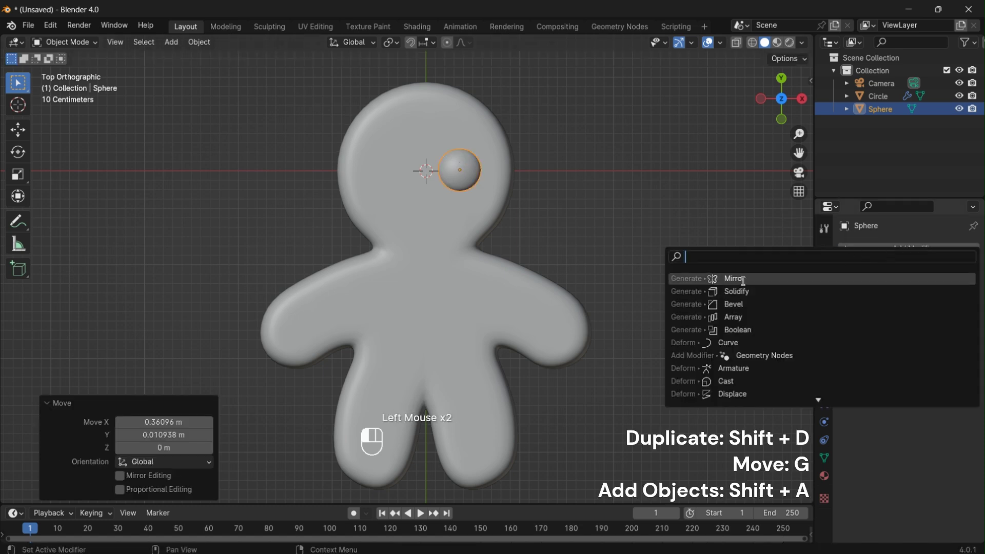
pyautogui.click(905, 277)
pyautogui.click(955, 335)
pyautogui.click(426, 251)
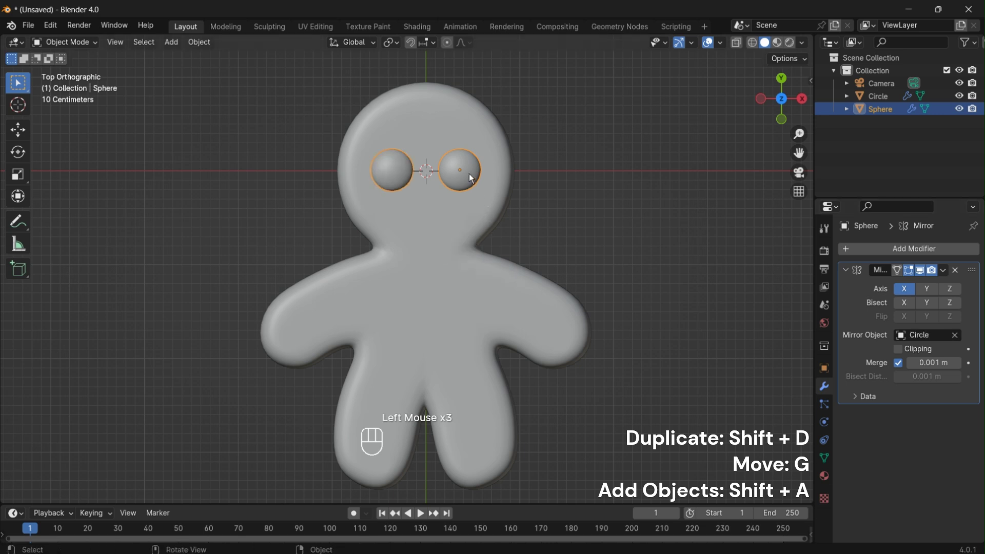
# Duplicate the eye sphere onto the upper chest and remove the copy's Mirror modifier.
pyautogui.hotkey('shift', 'd')
pyautogui.click(444, 280)
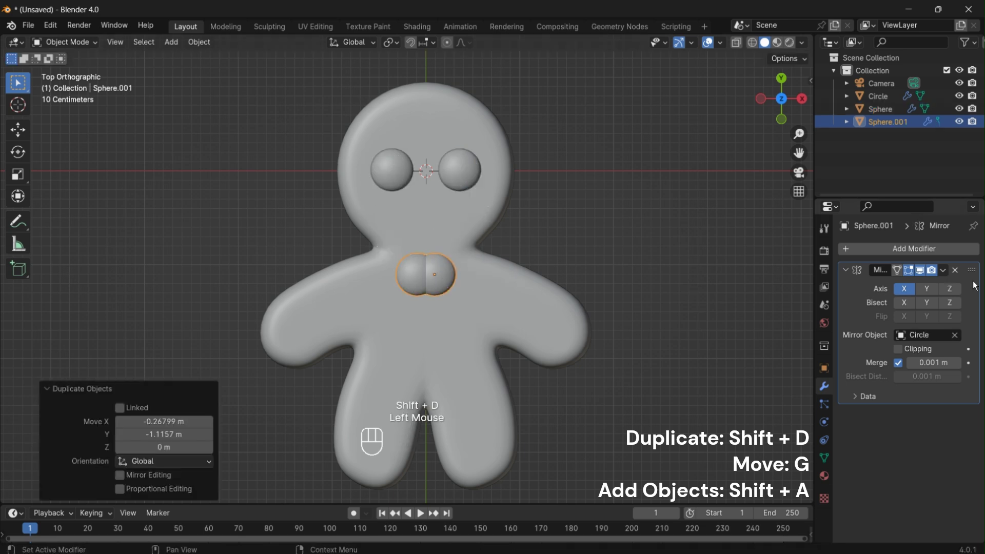
pyautogui.click(955, 270)
# Centre the chest sphere as a button and duplicate it about 0.66 m lower as a second button.
pyautogui.press('g')
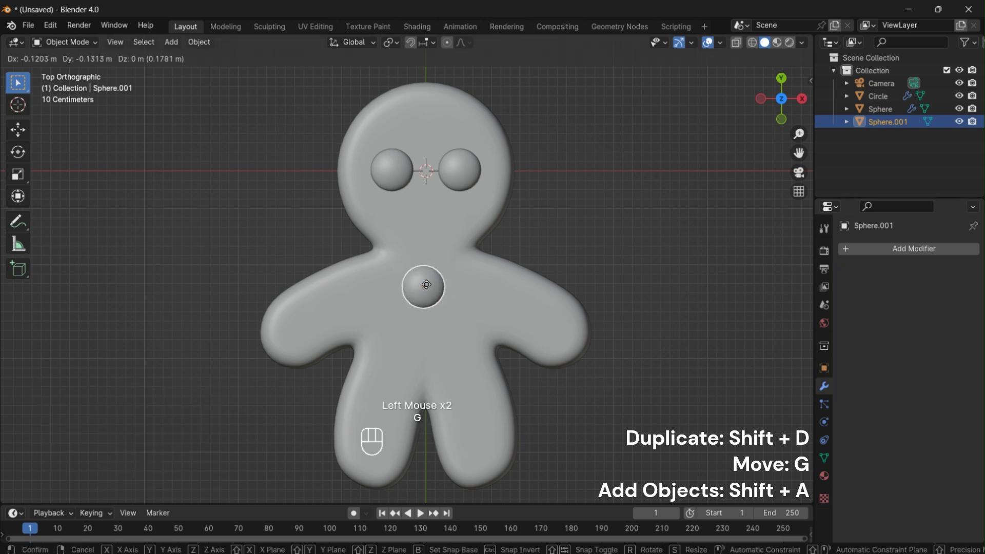
pyautogui.click(428, 293)
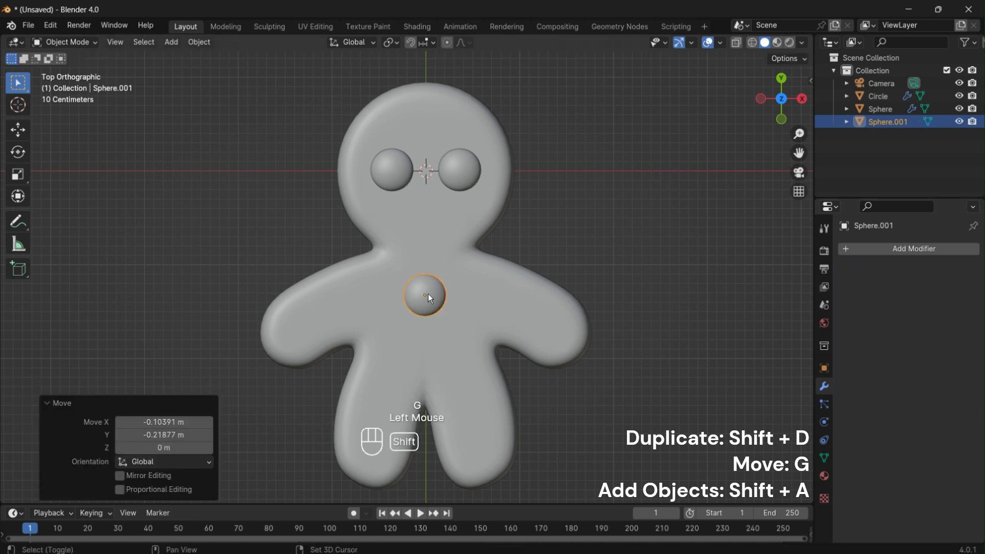
pyautogui.hotkey('shift', 'd')
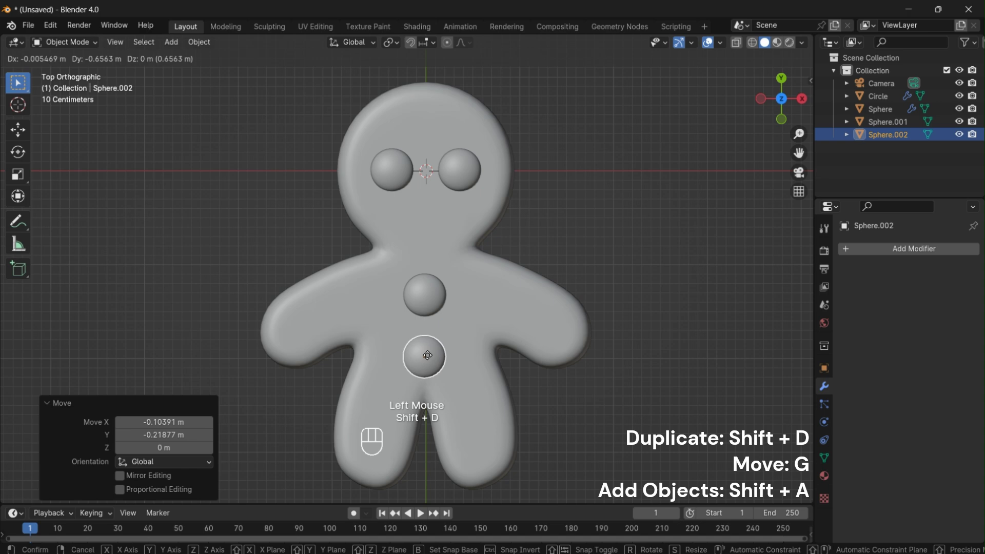
pyautogui.click(428, 356)
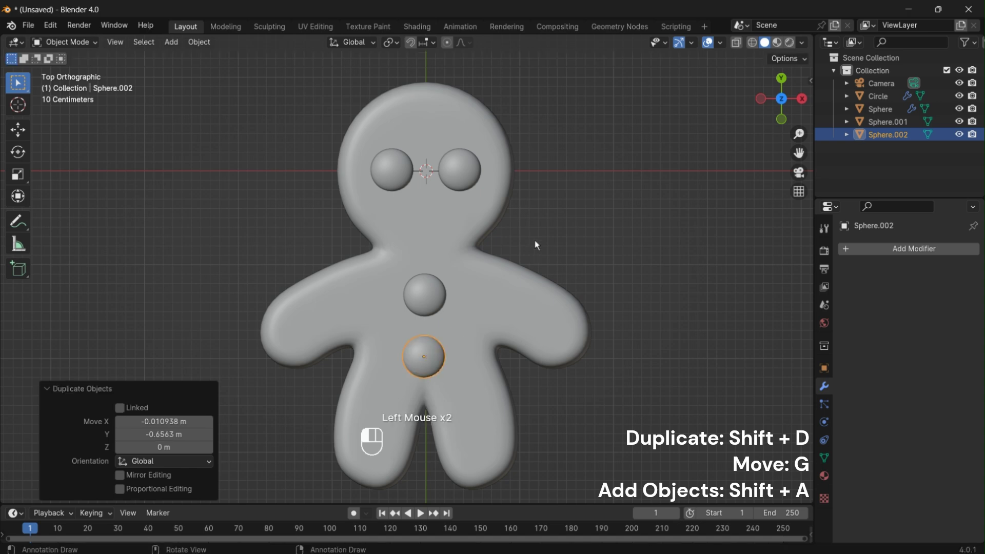
# Add a Path curve for the mouth and move it about -0.448 m along Y, below the eyes.
pyautogui.hotkey('shift', 'a')
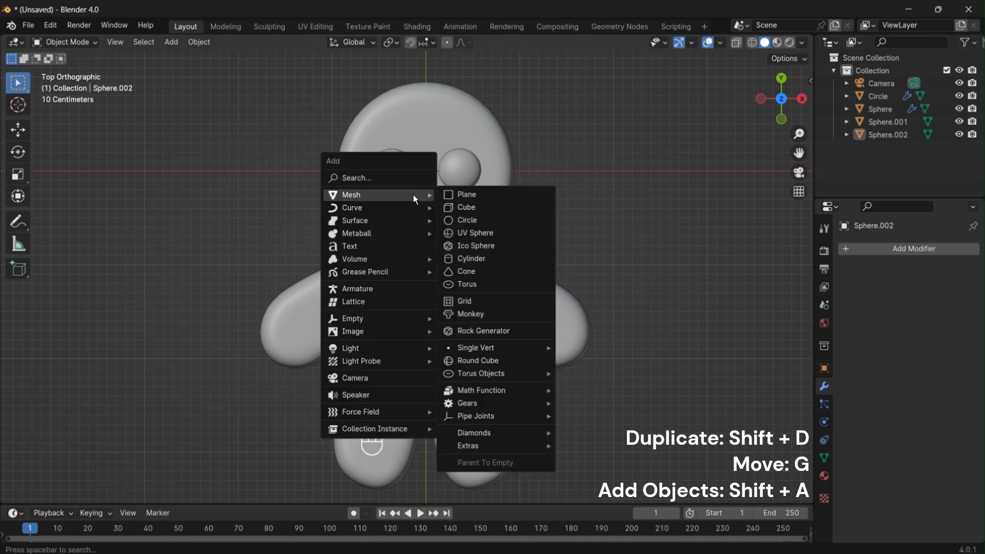
pyautogui.moveTo(411, 205)
pyautogui.click(473, 257)
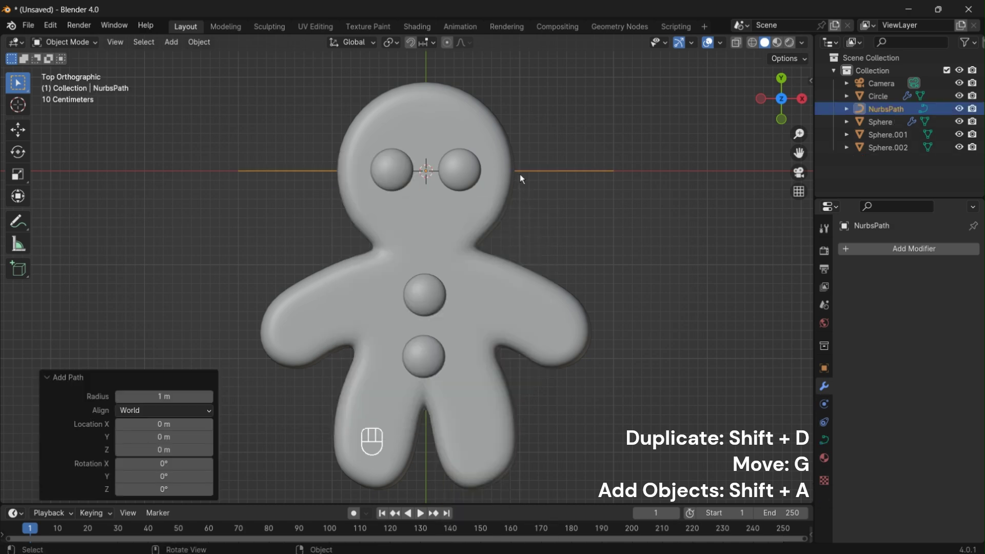
pyautogui.press('g')
pyautogui.press('z')
pyautogui.press('y')
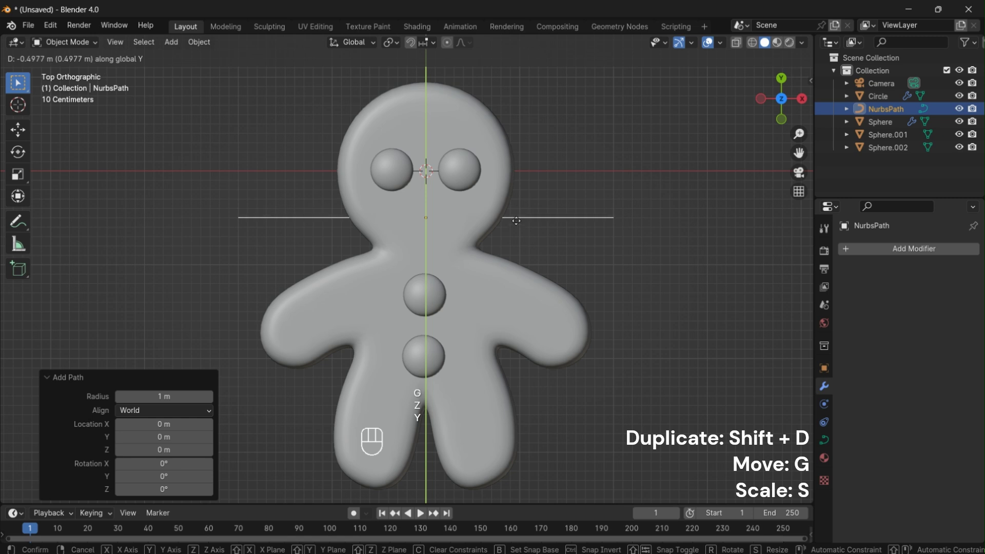
pyautogui.click(517, 215)
# Raise the path about 0.574 m along Z above the face and scale it to about 0.167.
pyautogui.press('KP_3')
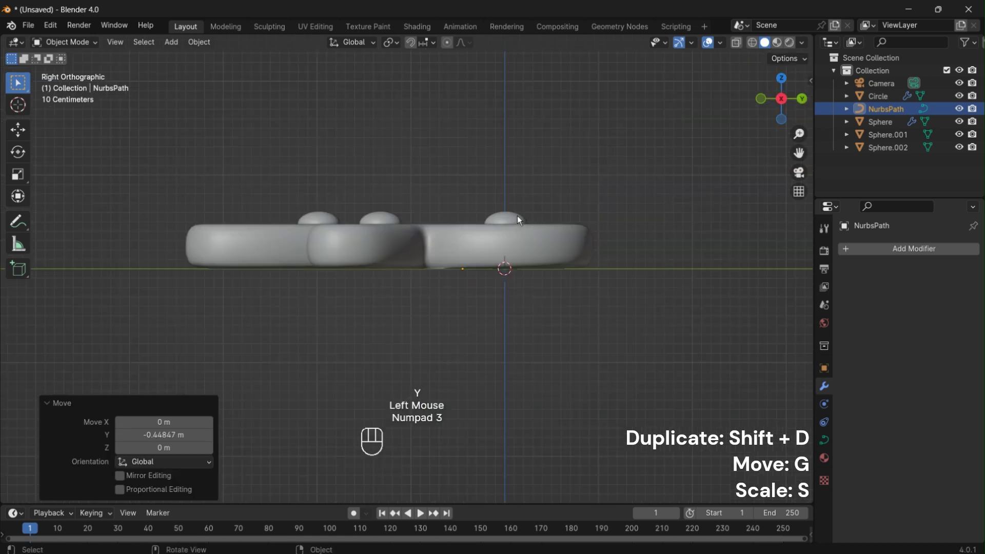
pyautogui.press('g')
pyautogui.press('z')
pyautogui.click(516, 162)
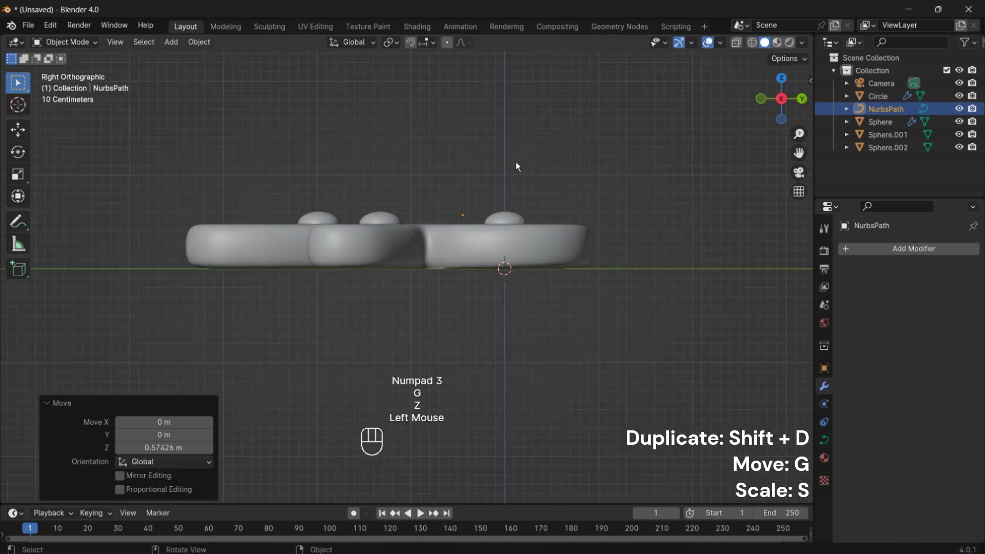
pyautogui.press('KP_7')
pyautogui.press('s')
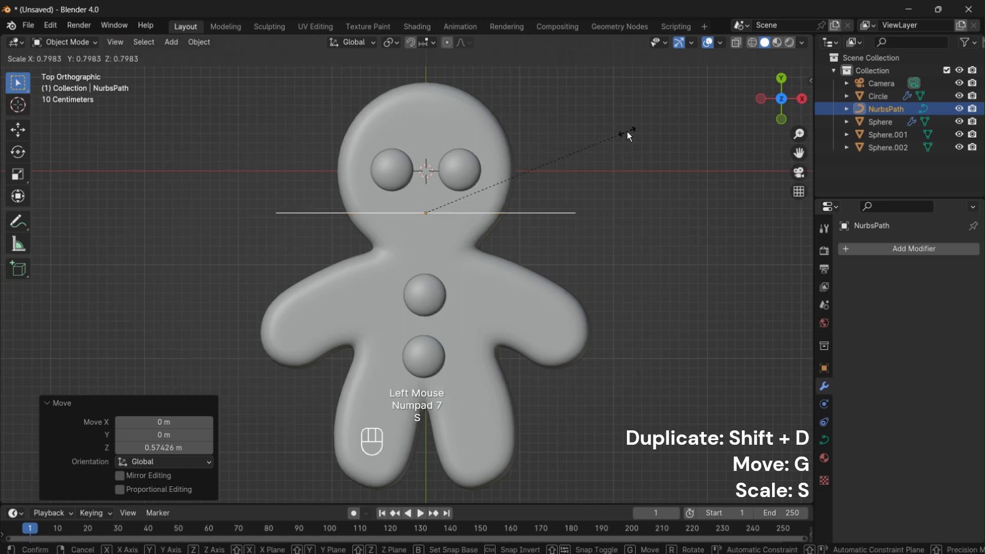
pyautogui.click(467, 192)
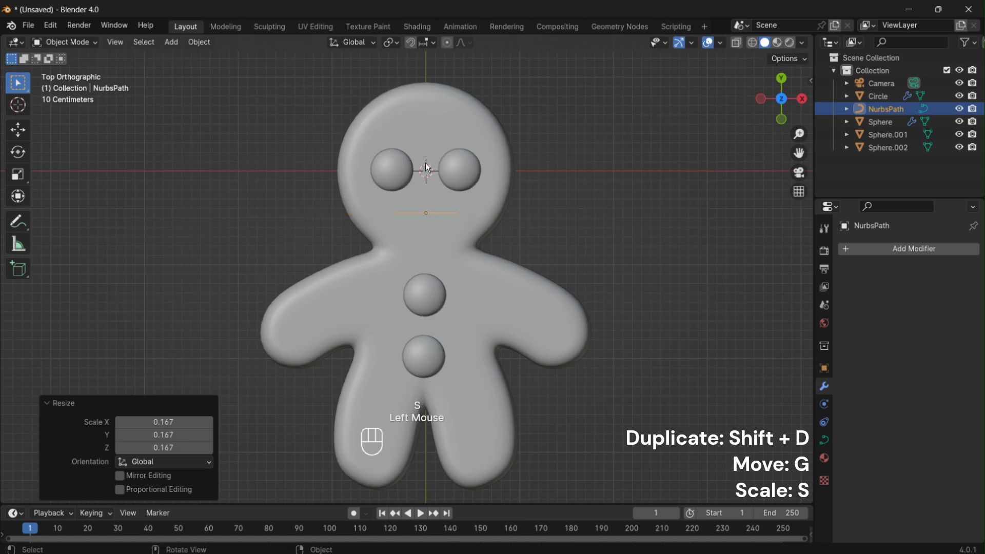
# In Edit Mode, move the path's three middle control points down along Y to bend it into a smile.
pyautogui.press('Tab')
pyautogui.click(405, 226)
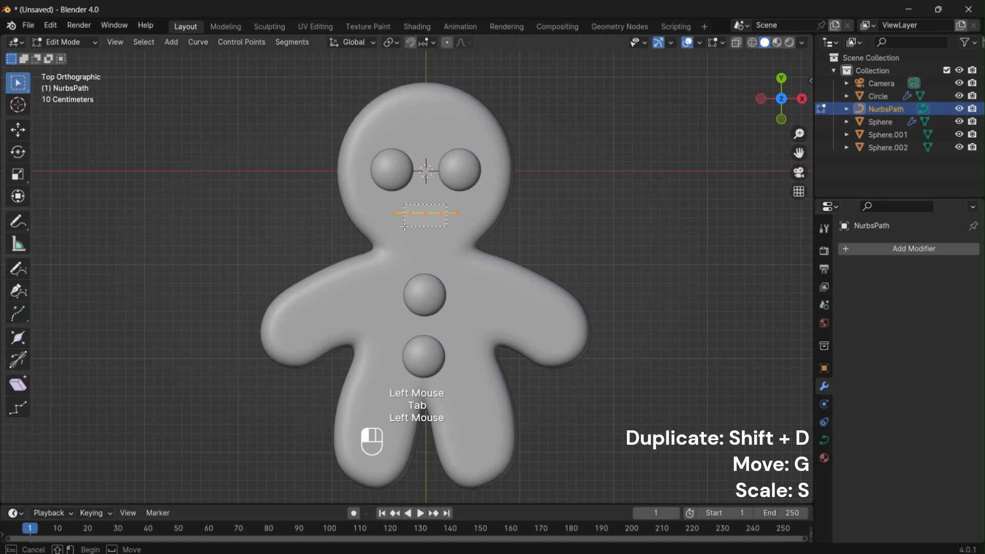
pyautogui.press('g')
pyautogui.press('y')
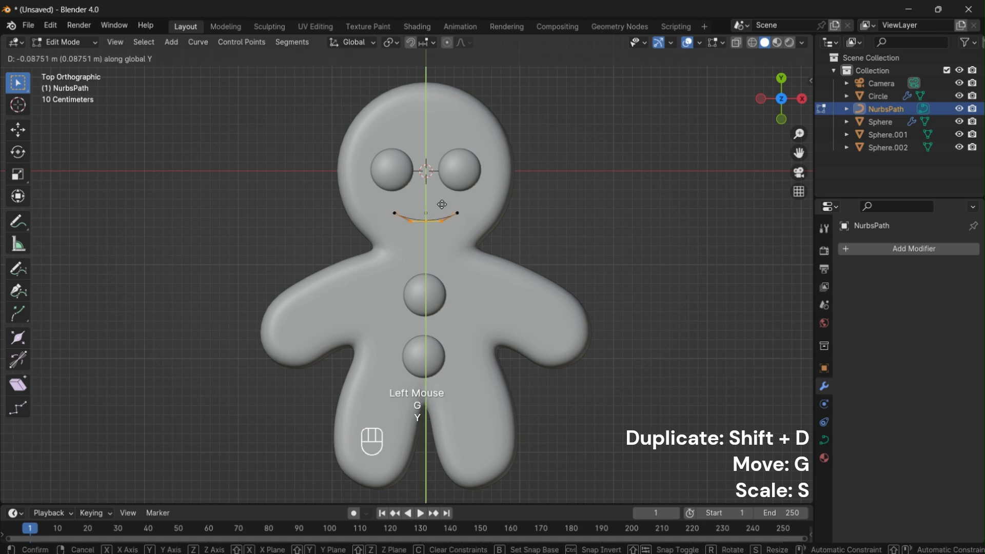
pyautogui.click(442, 214)
# Bring the mouth curve's two end control points closer together by scaling them to about 0.777 along X.
pyautogui.click(394, 213)
pyautogui.keyDown('shift'); pyautogui.click(457, 212); pyautogui.keyUp('shift')
pyautogui.press('s')
pyautogui.press('x')
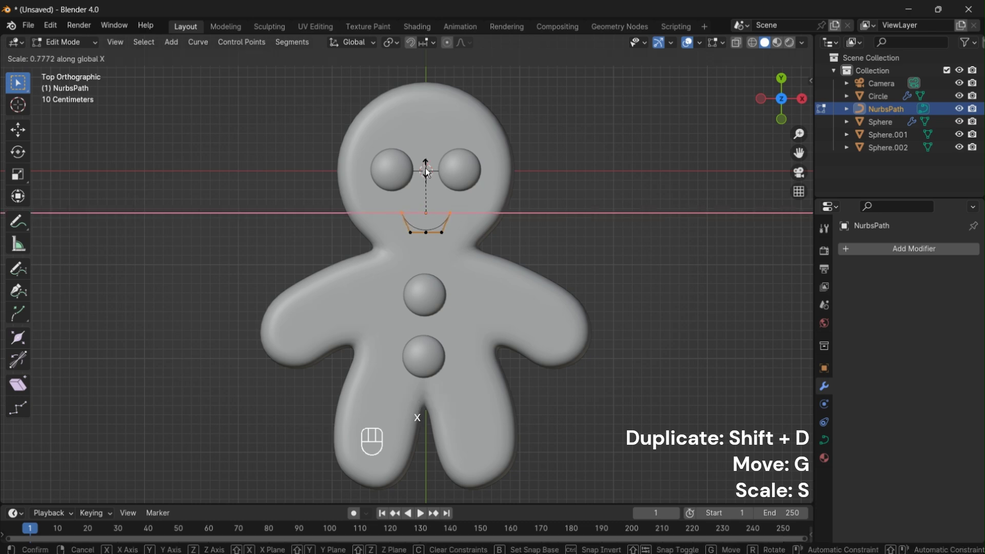
pyautogui.click(426, 172)
# Give the mouth curve thickness with a round bevel depth of 0.21 m.
pyautogui.click(823, 439)
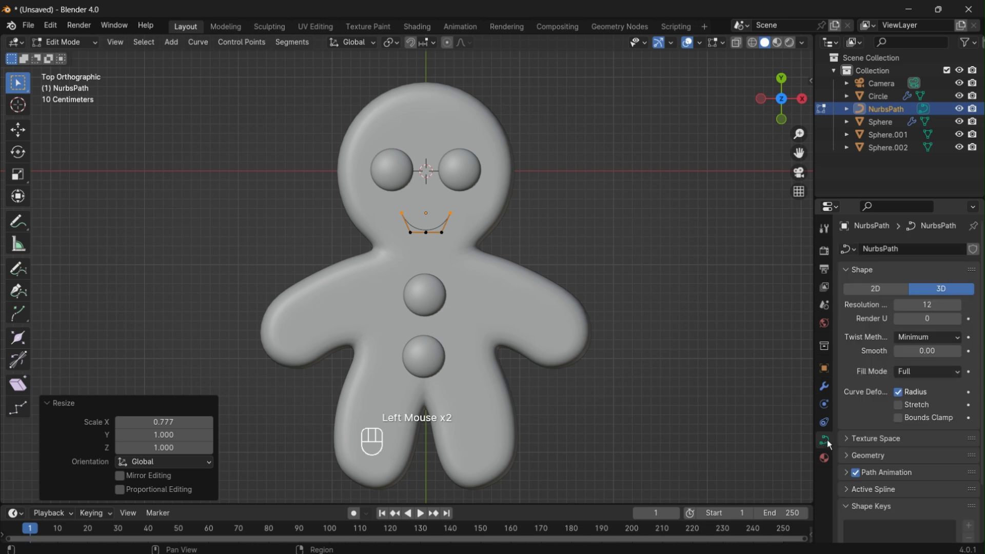
pyautogui.scroll(-2, 922, 443)
pyautogui.click(885, 393)
pyautogui.scroll(-2, 884, 393)
pyautogui.click(959, 416)
pyautogui.click(959, 415)
pyautogui.click(958, 416)
pyautogui.click(958, 415)
pyautogui.click(959, 416)
pyautogui.click(958, 416)
pyautogui.click(959, 416)
pyautogui.click(959, 416)
pyautogui.click(958, 416)
pyautogui.click(959, 416)
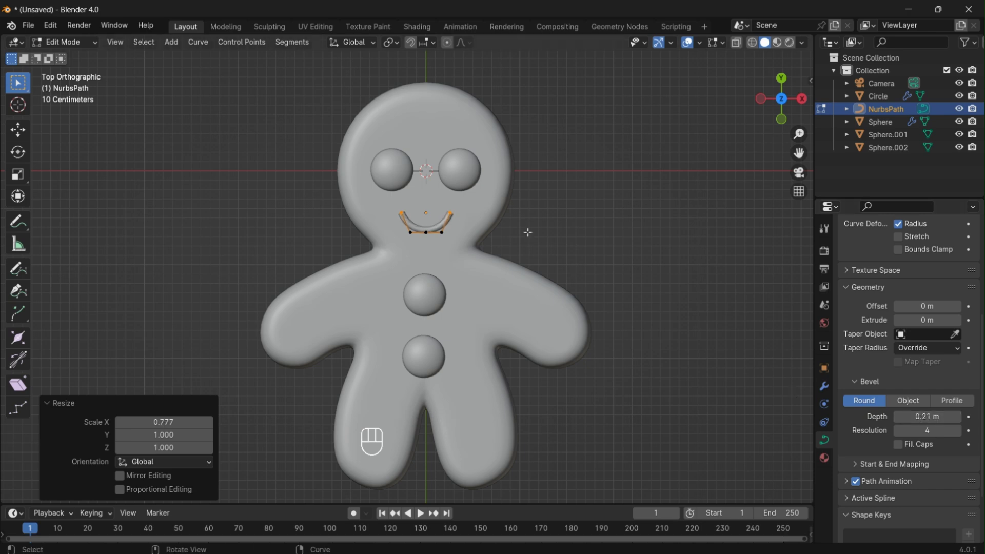
# Enable Fill Caps on the mouth curve's bevel.
pyautogui.scroll(2, 470, 221)
pyautogui.keyDown('shift'); pyautogui.moveTo(470, 221); pyautogui.dragTo(477, 286, button='middle'); pyautogui.keyUp('shift')
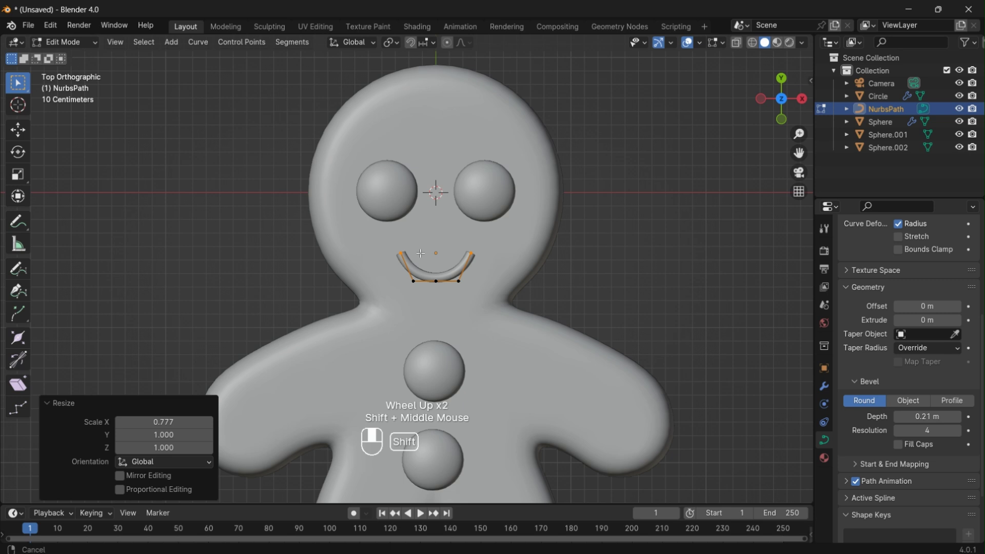
pyautogui.scroll(2, 777, 390)
pyautogui.click(898, 444)
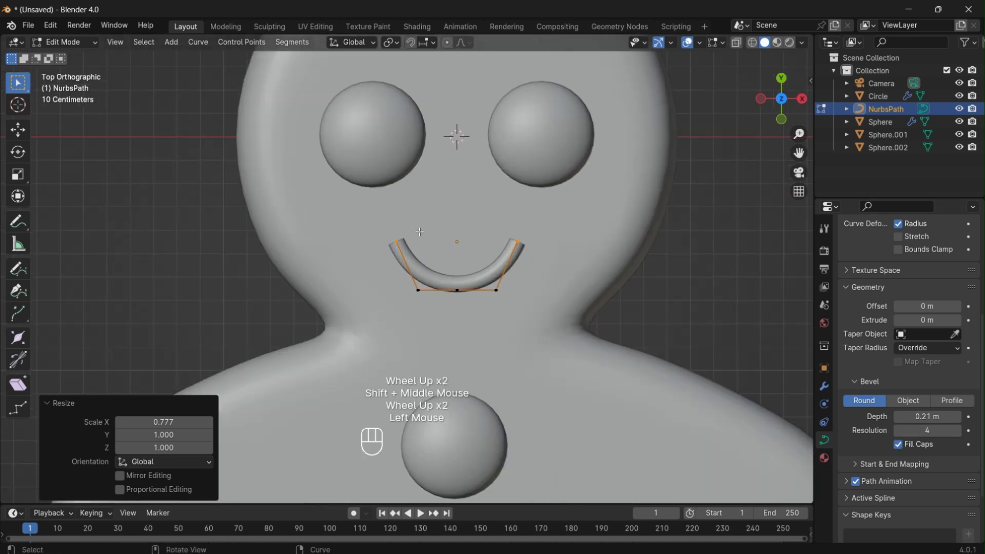
# Select the mouth curve's two end control points and shrink their radius to taper the tips.
pyautogui.click(498, 242)
pyautogui.keyDown('shift'); pyautogui.click(516, 241); pyautogui.keyUp('shift')
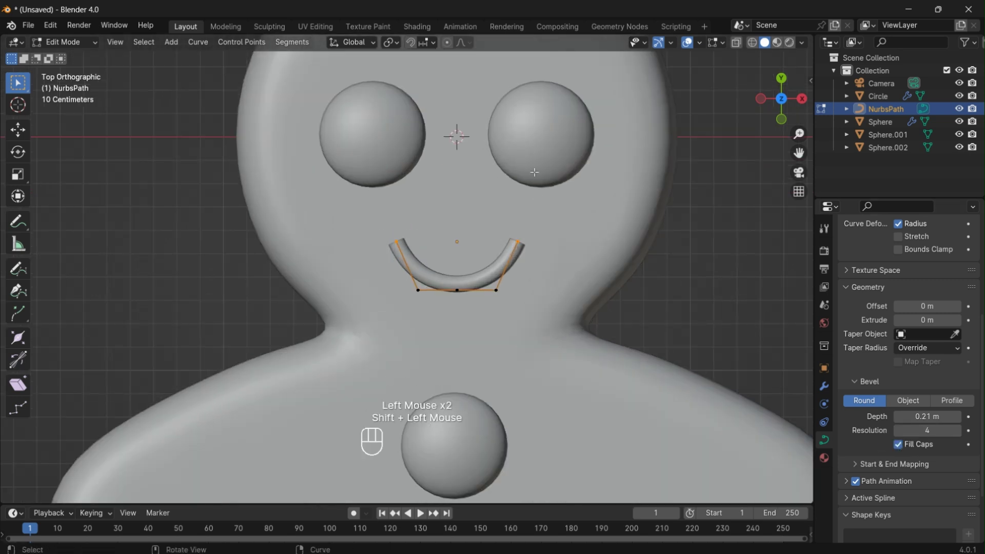
pyautogui.hotkey('alt', 's')
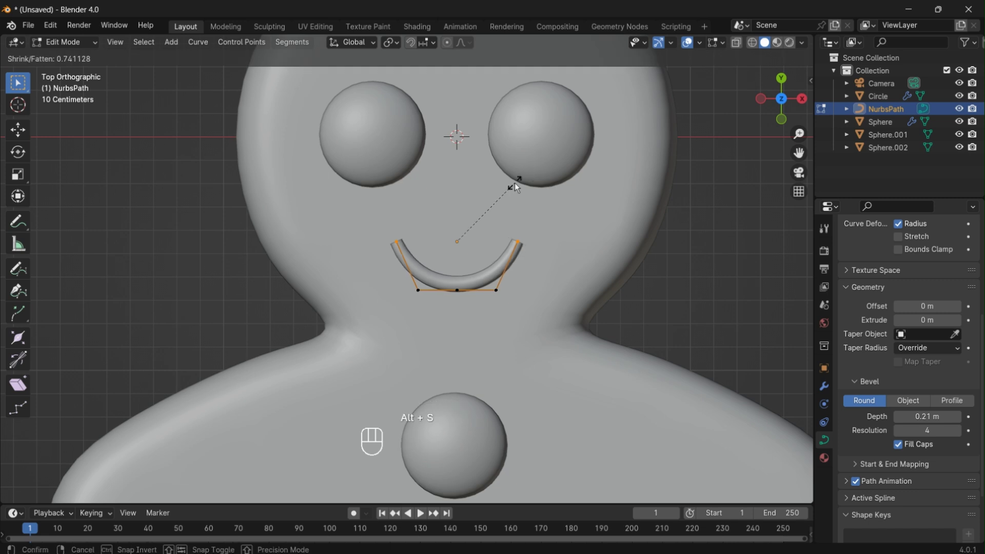
pyautogui.click(489, 211)
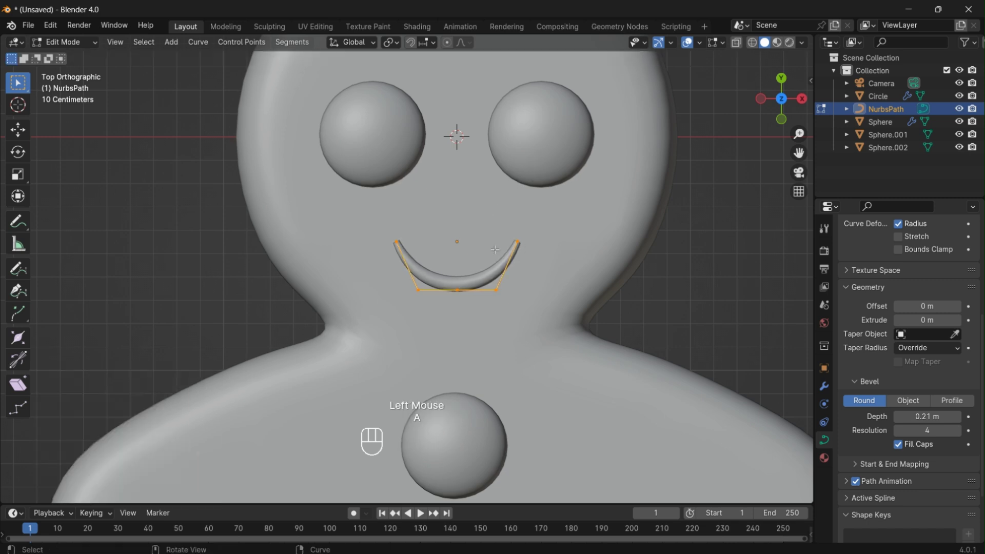
# Move all of the mouth curve's control points about 0.158 m up along Y, closer to the eyes.
pyautogui.press('g')
pyautogui.press('z')
pyautogui.press('y')
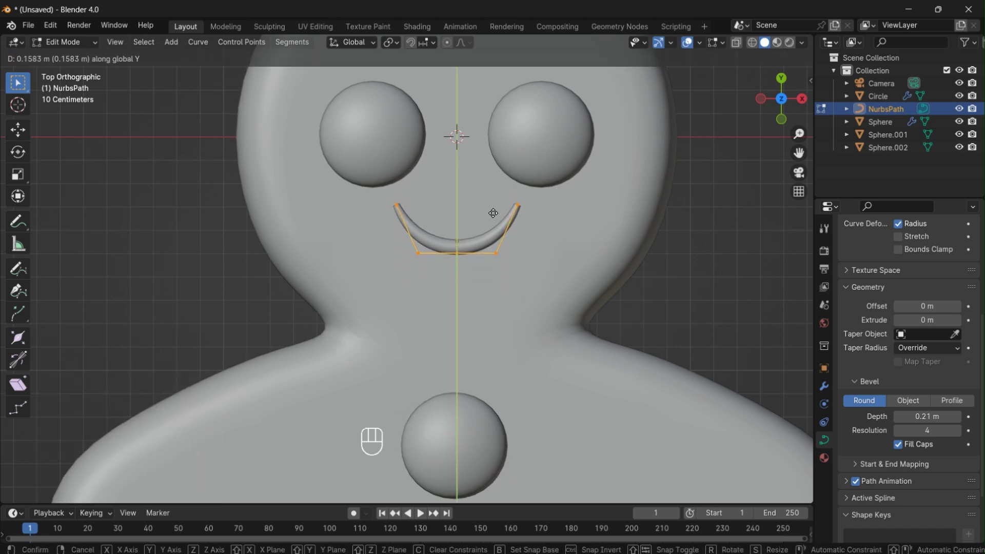
pyautogui.click(493, 213)
# Fatten the mouth curve's two end control points by a factor of about 2.26 and return to Object Mode.
pyautogui.click(396, 204)
pyautogui.keyDown('shift'); pyautogui.click(518, 204); pyautogui.keyUp('shift')
pyautogui.hotkey('alt', 's')
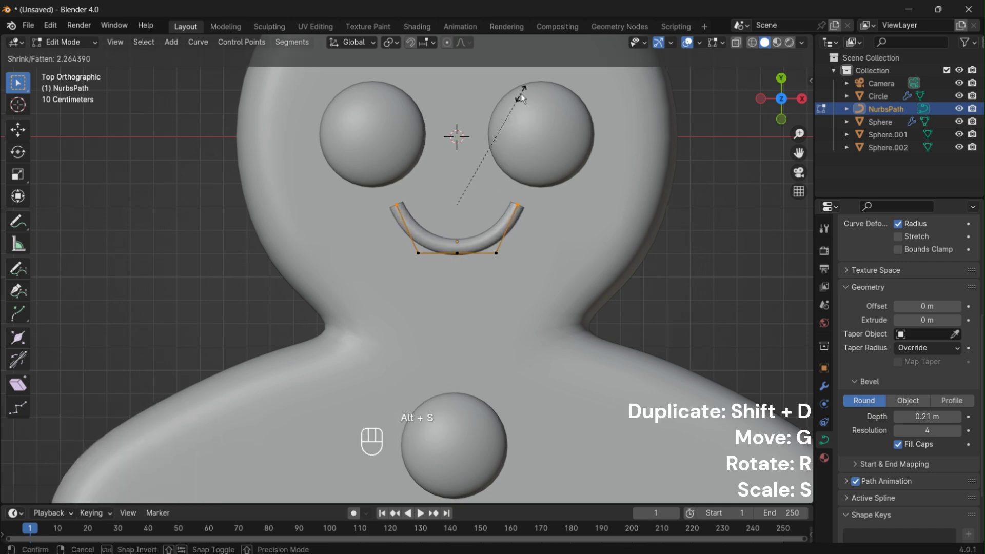
pyautogui.click(521, 93)
pyautogui.press('Tab')
# Increase the mouth curve's bevel depth to 0.36 m.
pyautogui.scroll(-2, 560, 248)
pyautogui.scroll(1, 560, 248)
pyautogui.click(957, 416)
pyautogui.click(957, 416)
pyautogui.click(958, 416)
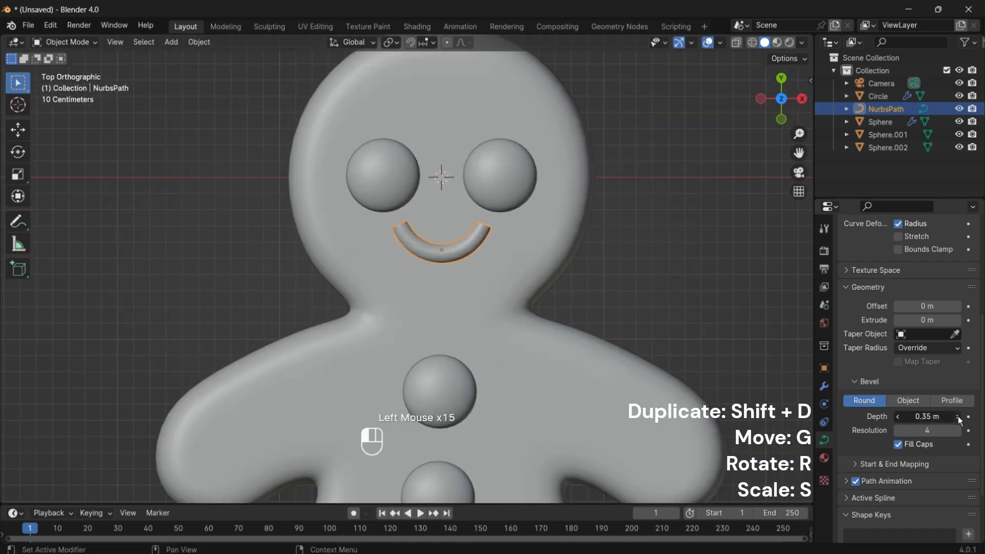
pyautogui.click(957, 416)
# Duplicate the mouth curve onto the arm on the -X side, about 0.88 m along -X and 1.1 m along -Y, and rotate it across the arm.
pyautogui.scroll(-2, 496, 267)
pyautogui.keyDown('shift'); pyautogui.moveTo(495, 267); pyautogui.dragTo(454, 157, button='middle'); pyautogui.keyUp('shift')
pyautogui.scroll(1, 455, 157)
pyautogui.hotkey('shift', 'd')
pyautogui.click(355, 281)
pyautogui.press('r')
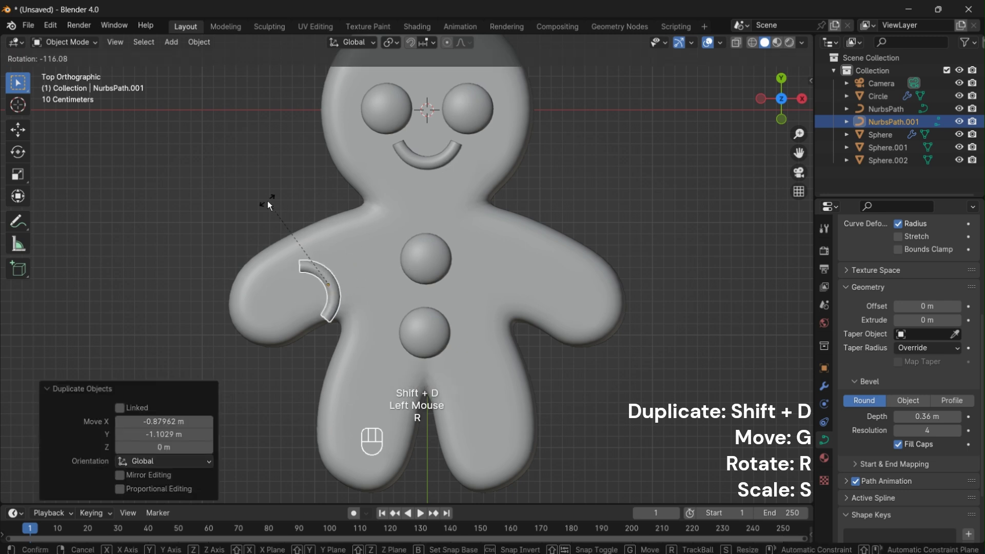
pyautogui.click(395, 345)
pyautogui.press('r')
pyautogui.keyDown('shift'); pyautogui.moveTo(356, 275); pyautogui.dragTo(432, 286, button='middle'); pyautogui.keyUp('shift')
pyautogui.rightClick(319, 231)
pyautogui.click(333, 213)
# In Edit Mode, move the arm curve's upper and middle control points individually to bend that part into a wave.
pyautogui.scroll(1, 405, 268)
pyautogui.click(409, 263)
pyautogui.moveTo(408, 264); pyautogui.dragTo(352, 233)
pyautogui.click(358, 276)
pyautogui.press('g')
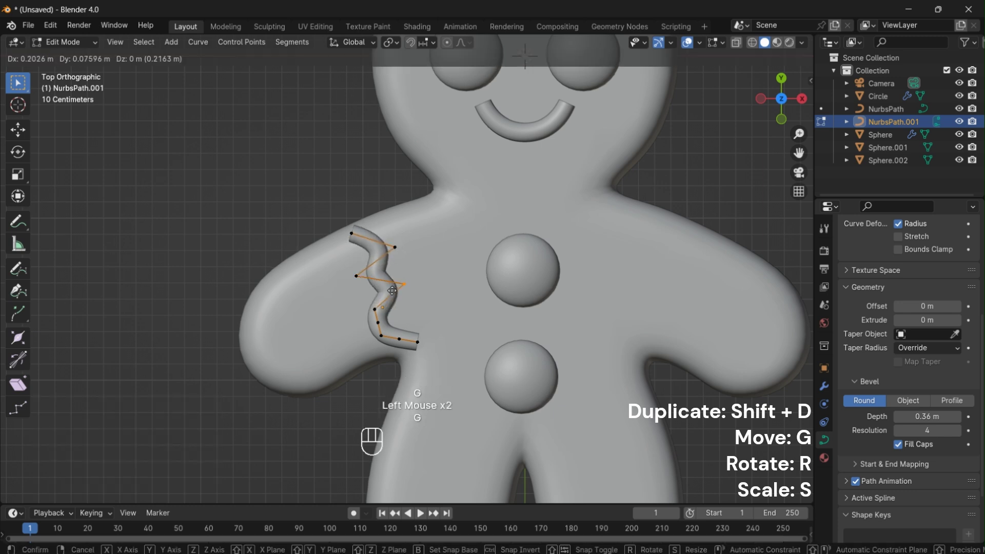
pyautogui.click(341, 296)
pyautogui.click(377, 304)
pyautogui.press('g')
pyautogui.click(371, 306)
pyautogui.click(378, 322)
pyautogui.press('g')
pyautogui.click(392, 304)
# Reposition the arm curve's lower control points and its upper end so the wave continues down toward the armpit.
pyautogui.click(381, 335)
pyautogui.press('g')
pyautogui.click(407, 315)
pyautogui.moveTo(411, 323); pyautogui.dragTo(418, 339)
pyautogui.press('g')
pyautogui.click(417, 349)
pyautogui.moveTo(373, 214); pyautogui.dragTo(354, 234)
pyautogui.press('g')
pyautogui.click(370, 268)
pyautogui.click(369, 305)
pyautogui.click(394, 303)
pyautogui.press('g')
pyautogui.click(384, 305)
# Pull the arm curve's lower end in to the armpit, adjust its upper end at the shoulder, and return to Object Mode.
pyautogui.doubleClick(420, 345)
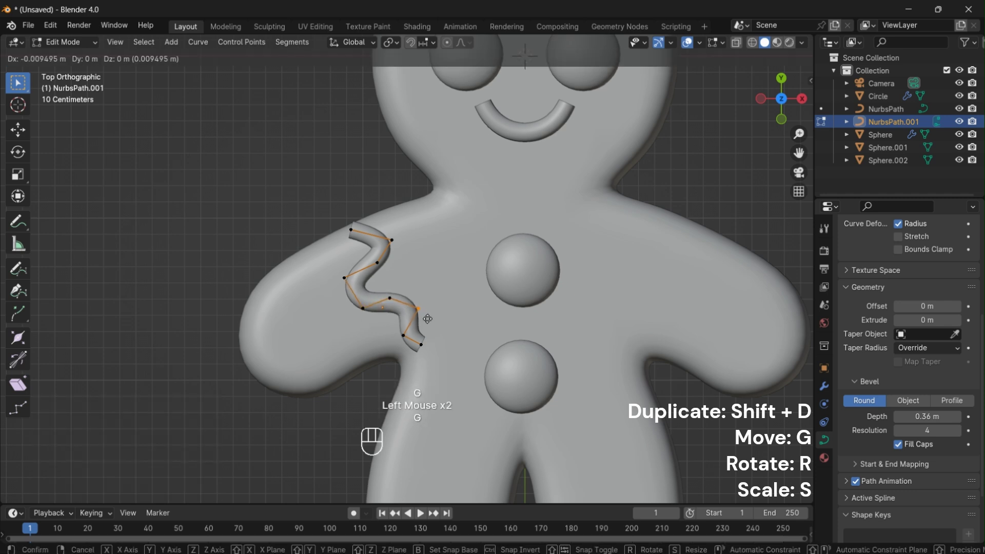
pyautogui.press('g')
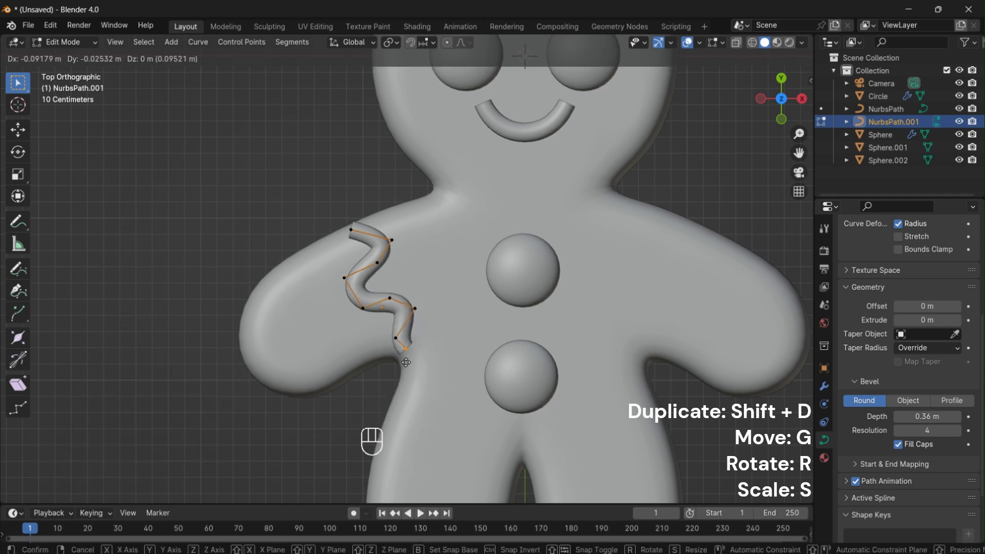
pyautogui.click(409, 362)
pyautogui.click(355, 234)
pyautogui.press('g')
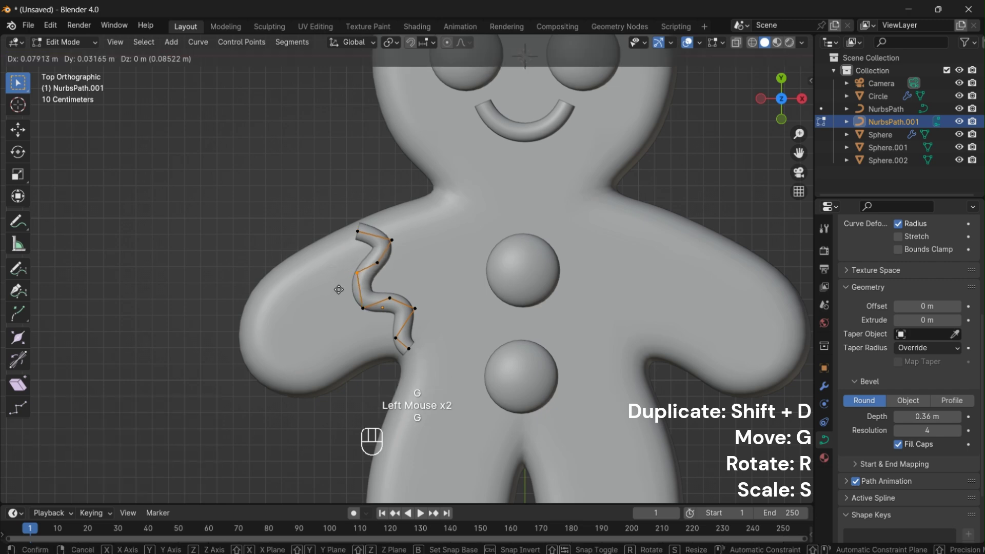
pyautogui.click(355, 239)
pyautogui.scroll(-2, 355, 239)
pyautogui.press('Tab')
pyautogui.scroll(-1, 713, 394)
pyautogui.scroll(1, 713, 394)
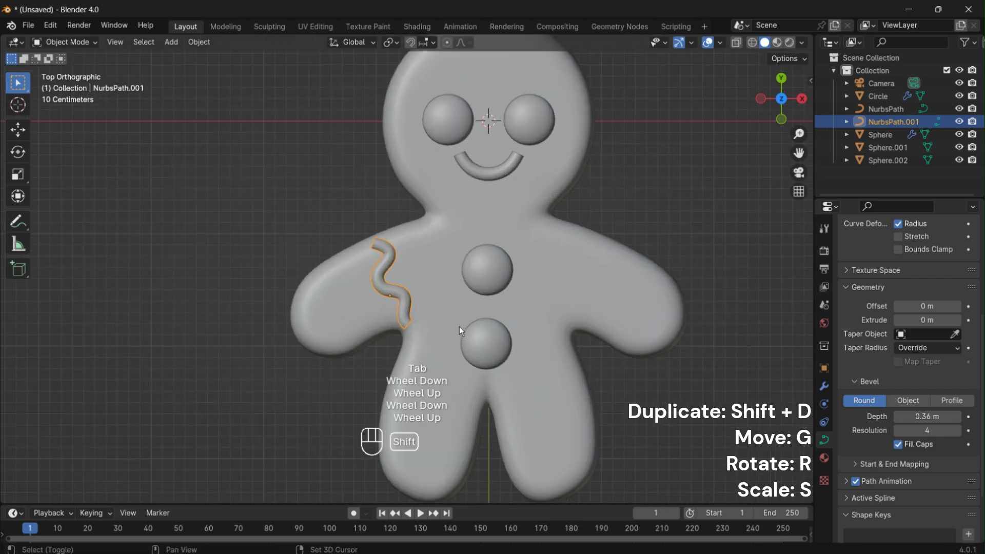
# Duplicate the wavy arm curve onto the leg below it, rotate it to run horizontally, and position it across the leg.
pyautogui.hotkey('shift', 'd')
pyautogui.click(477, 318)
pyautogui.press('r')
pyautogui.click(495, 306)
pyautogui.press('g')
pyautogui.click(504, 308)
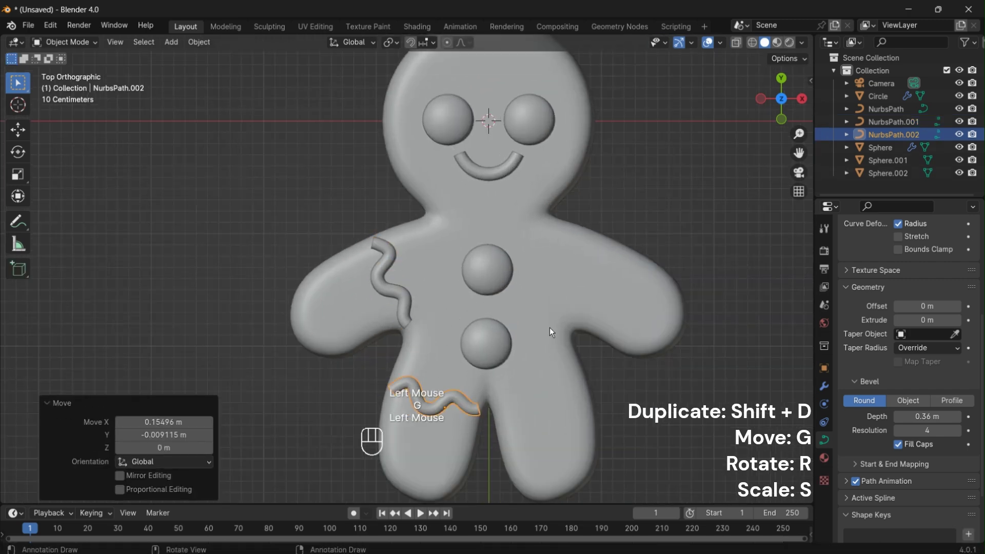
# Add a Mirror modifier to the leg curve with the Circle body as the mirror object.
pyautogui.click(824, 385)
pyautogui.click(867, 248)
pyautogui.write('mir')
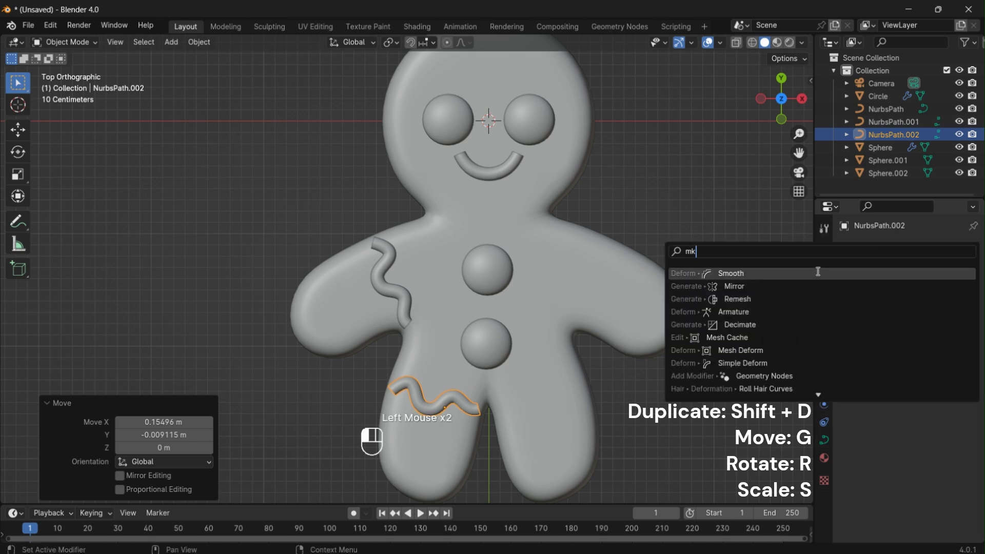
pyautogui.press('Return')
pyautogui.click(954, 335)
pyautogui.click(512, 362)
# Add a Mirror modifier to the wavy arm curve, also using the Circle body as its mirror object.
pyautogui.click(392, 303)
pyautogui.click(902, 248)
pyautogui.write('mir')
pyautogui.press('Return')
pyautogui.click(954, 334)
pyautogui.click(574, 226)
# Select both the arm and leg curves and lower them about 0.063 m along Z onto the body's surface.
pyautogui.scroll(-1, 595, 276)
pyautogui.moveTo(595, 276); pyautogui.dragTo(356, 223, button='middle')
pyautogui.click(397, 221)
pyautogui.keyDown('shift'); pyautogui.click(308, 247); pyautogui.keyUp('shift')
pyautogui.press('KP_3')
pyautogui.scroll(2, 504, 282)
pyautogui.press('g')
pyautogui.press('z')
pyautogui.click(450, 159)
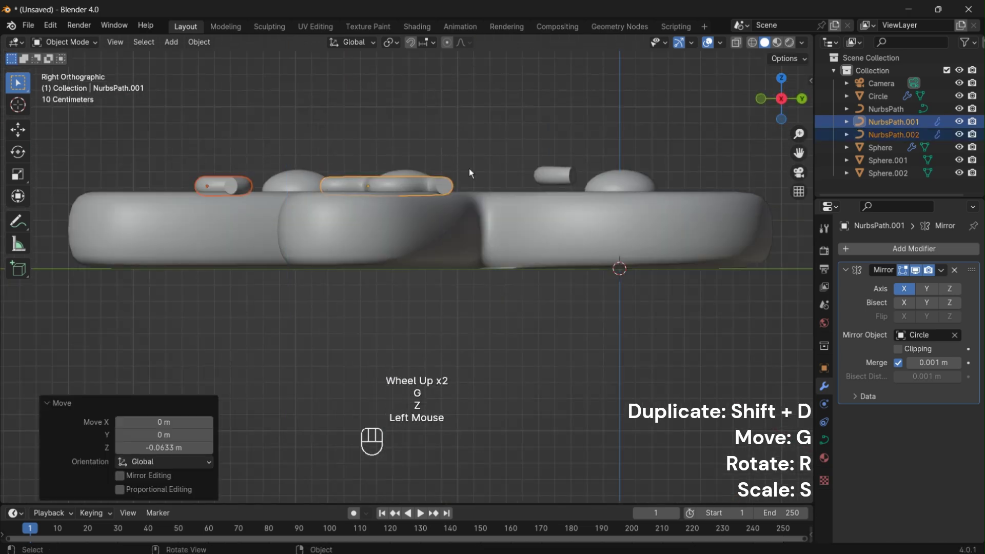
# Lower the mouth curve along Z so it rests on the head's surface.
pyautogui.click(550, 172)
pyautogui.press('g')
pyautogui.press('z')
pyautogui.click(590, 371)
pyautogui.press('KP_7')
pyautogui.scroll(-3, 590, 371)
pyautogui.click(615, 318)
pyautogui.scroll(-2, 629, 296)
pyautogui.scroll(1, 630, 295)
pyautogui.moveTo(629, 295); pyautogui.dragTo(635, 296, button='middle')
pyautogui.press('KP_7')
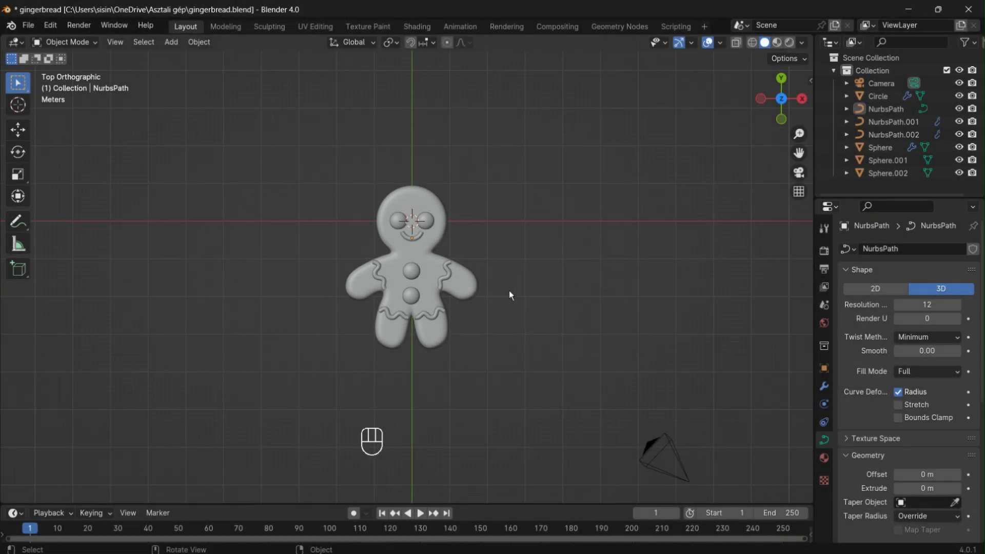
# Create a new material on the Circle body and name it Gingerbread Man.
pyautogui.click(425, 270)
pyautogui.click(823, 476)
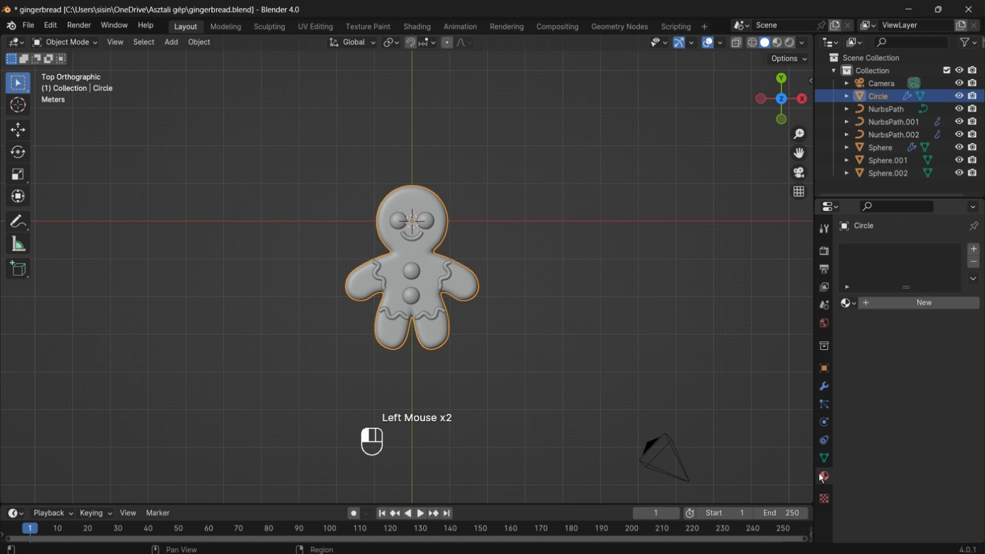
pyautogui.click(922, 303)
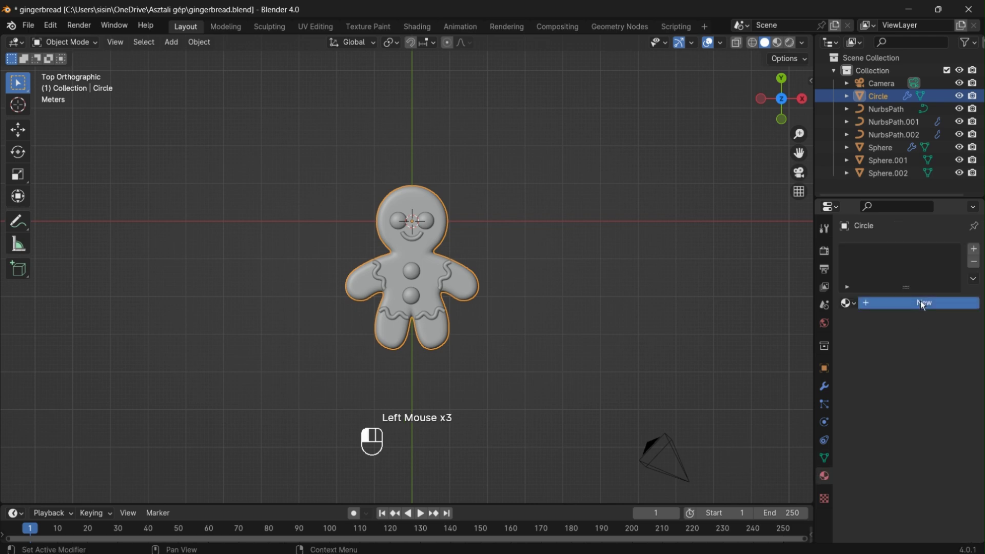
pyautogui.doubleClick(870, 251)
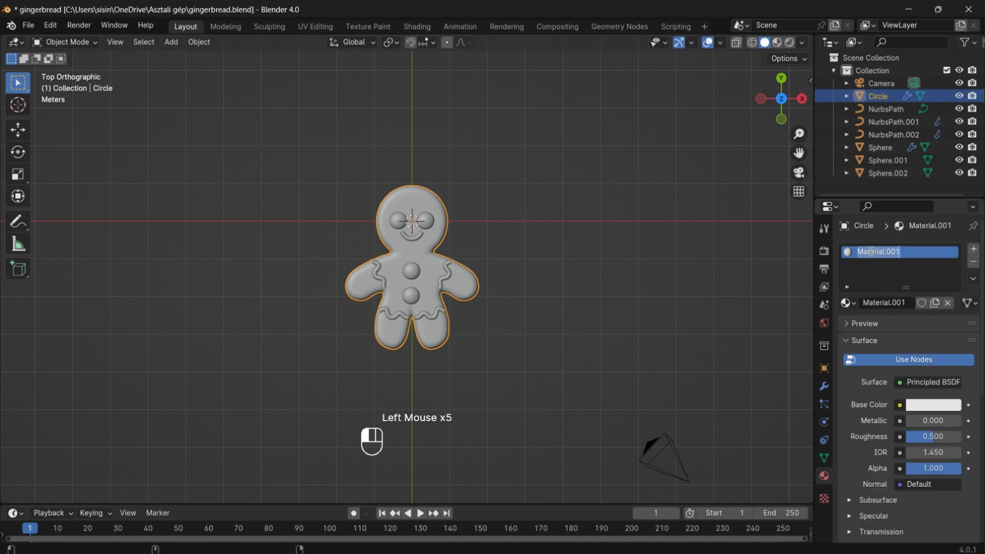
pyautogui.write('Gingerbread Man')
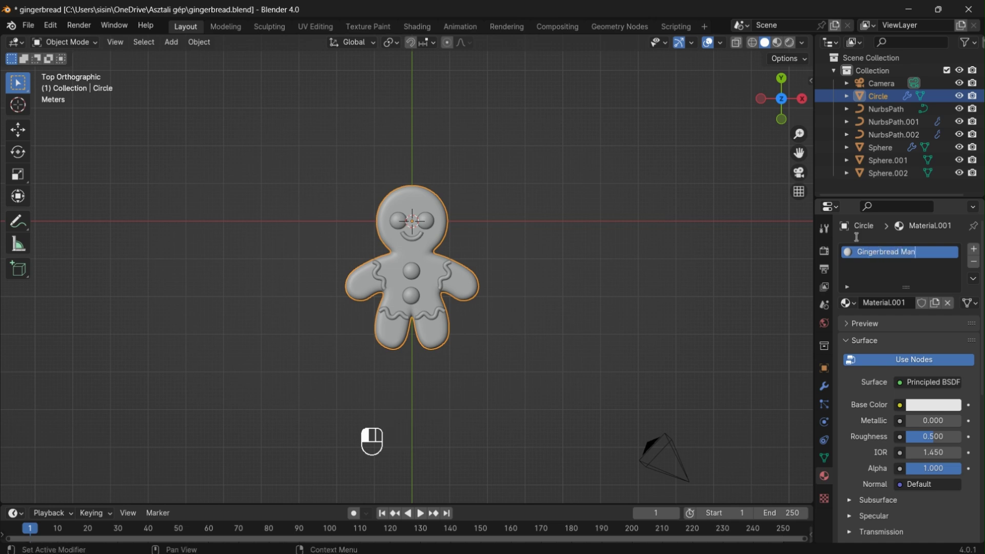
pyautogui.press('Return')
# Switch to the Shading workspace and add a Noise Texture node before the Principled BSDF.
pyautogui.click(420, 26)
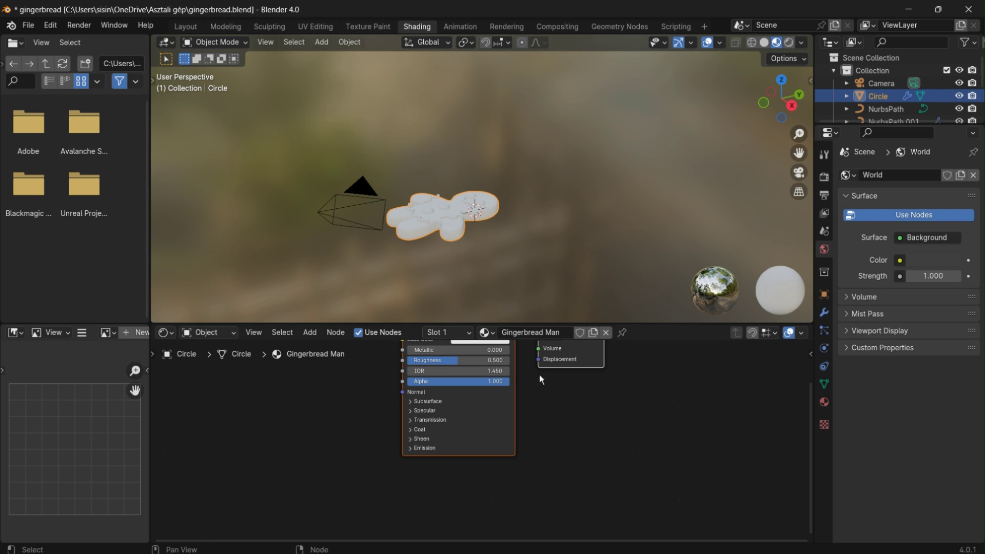
pyautogui.moveTo(457, 435); pyautogui.dragTo(555, 426, button='middle')
pyautogui.scroll(-2, 420, 416)
pyautogui.moveTo(419, 416); pyautogui.dragTo(469, 408, button='middle')
pyautogui.scroll(1, 468, 407)
pyautogui.scroll(-1, 468, 408)
pyautogui.click(437, 394)
pyautogui.hotkey('shift', 'a')
pyautogui.write('noi')
pyautogui.press('Return')
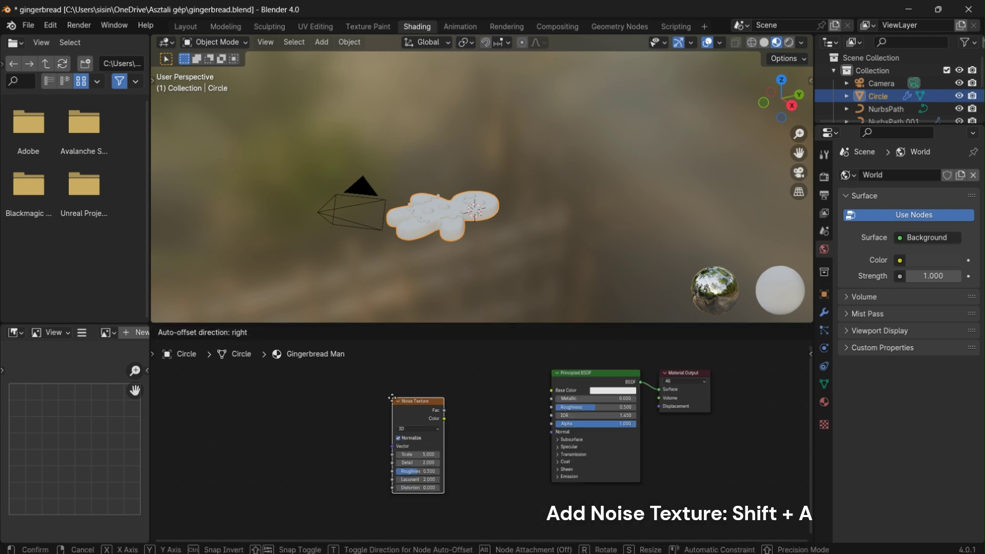
pyautogui.click(376, 381)
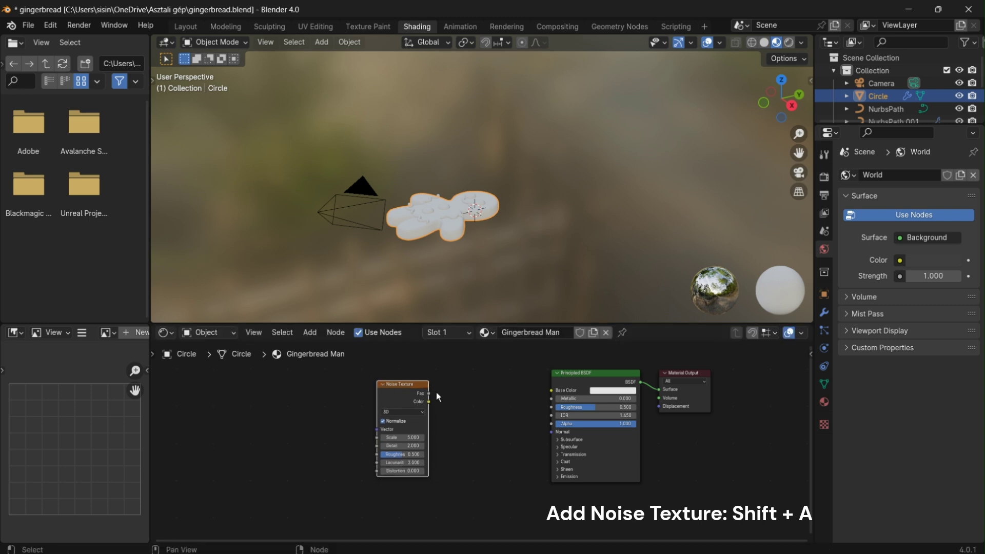
# Connect the noise Color to Base Color and add Texture Coordinate and Mapping nodes driven by the Object output.
pyautogui.moveTo(429, 401); pyautogui.dragTo(550, 392)
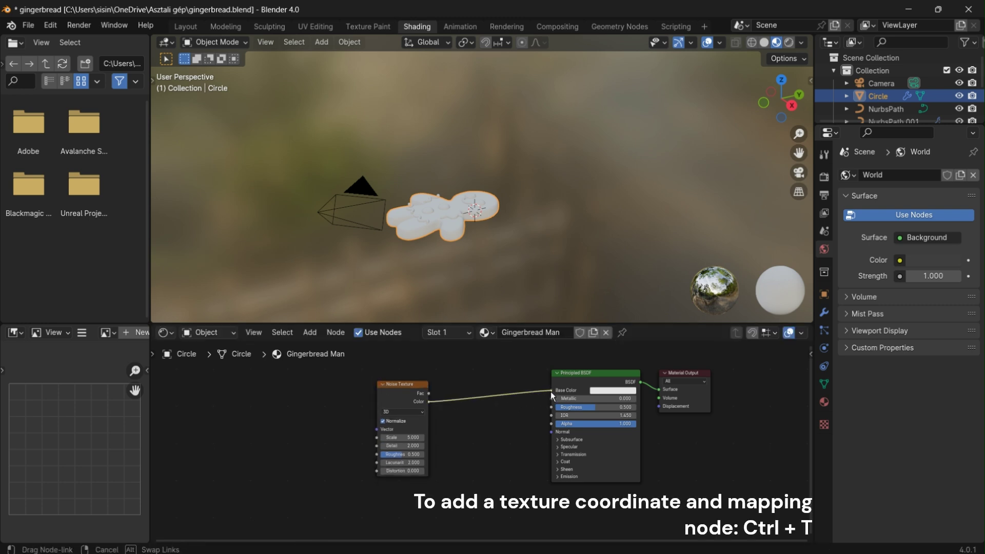
pyautogui.click(390, 396)
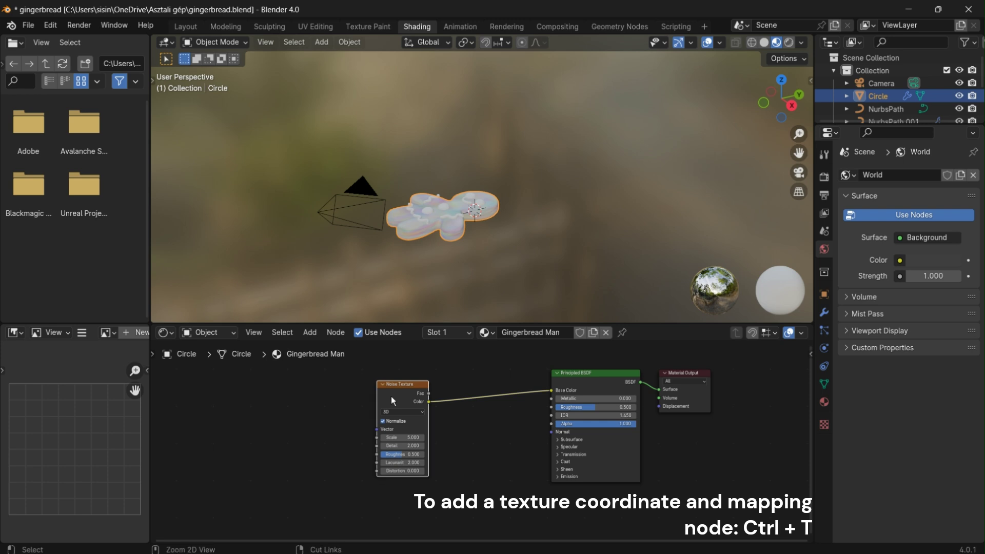
pyautogui.hotkey('ctrl', 't')
pyautogui.scroll(6, 422, 272)
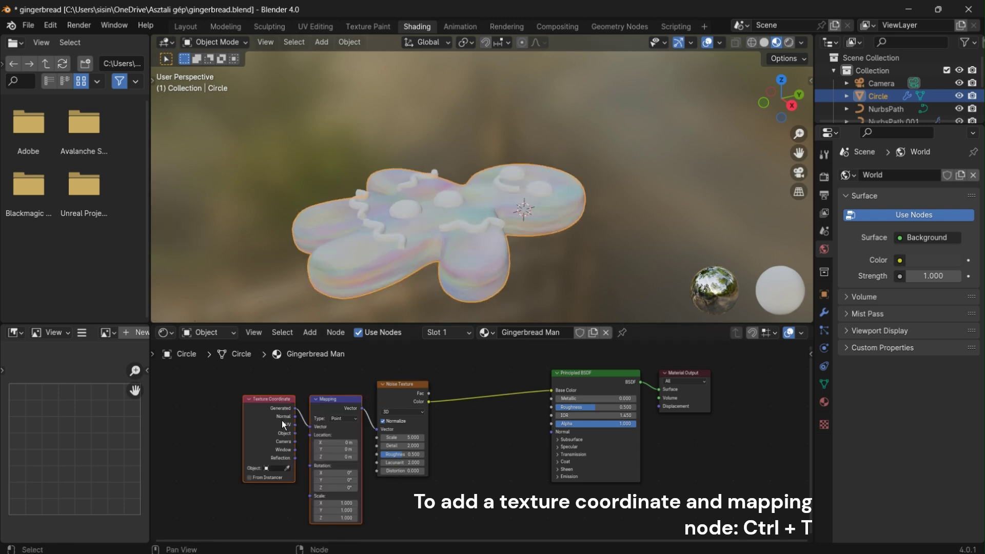
pyautogui.scroll(1, 282, 420)
pyautogui.moveTo(281, 432); pyautogui.dragTo(296, 425)
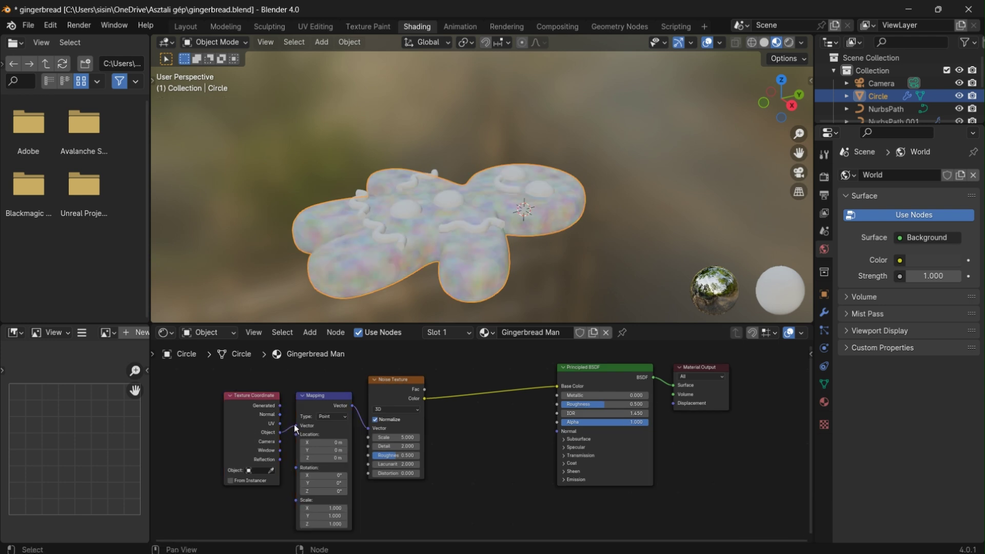
# Set the Noise Texture's scale to 30, detail to 4 and roughness to 0.4.
pyautogui.click(394, 437)
pyautogui.write('50')
pyautogui.press('Return')
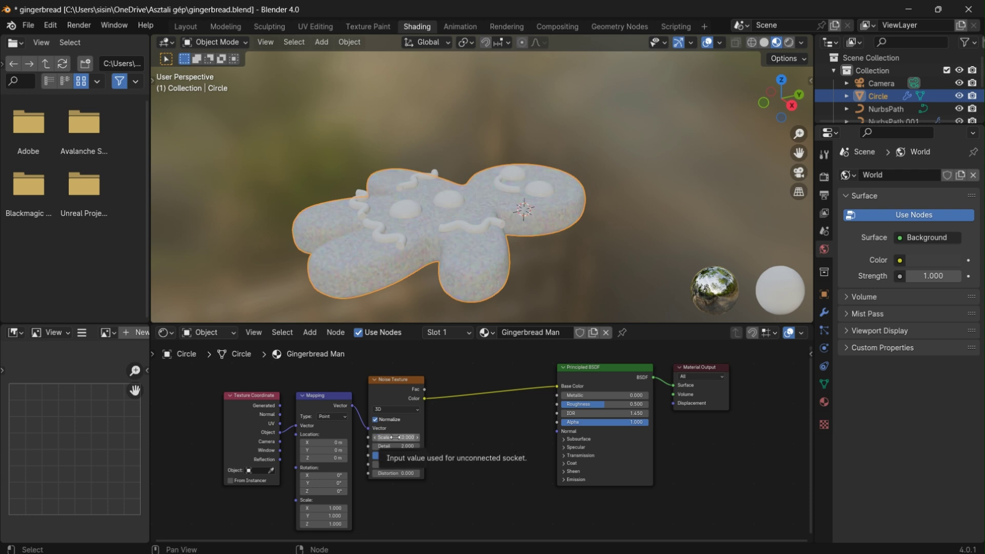
pyautogui.moveTo(394, 437); pyautogui.dragTo(379, 437)
pyautogui.click(401, 446)
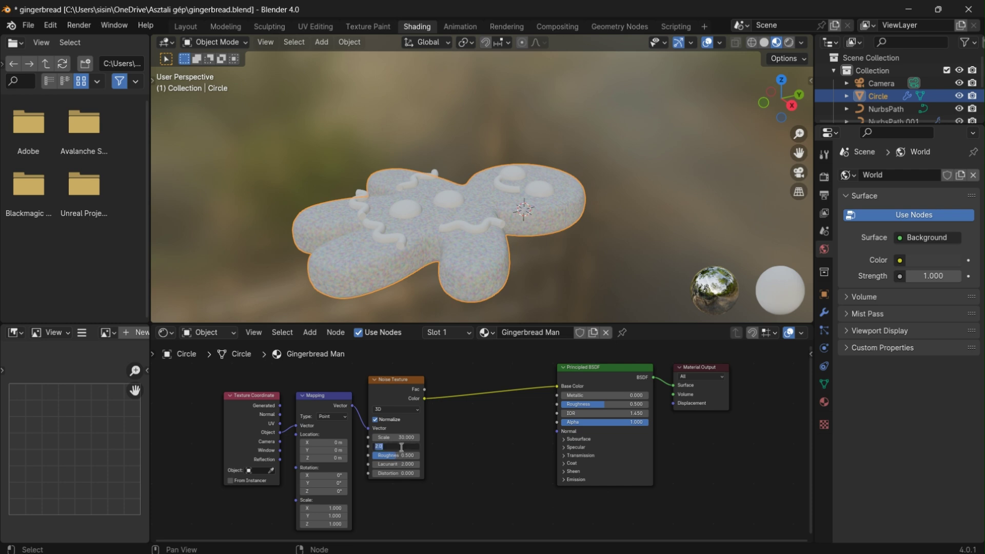
pyautogui.press('Return')
pyautogui.click(398, 455)
pyautogui.write('0.4')
pyautogui.press('Return')
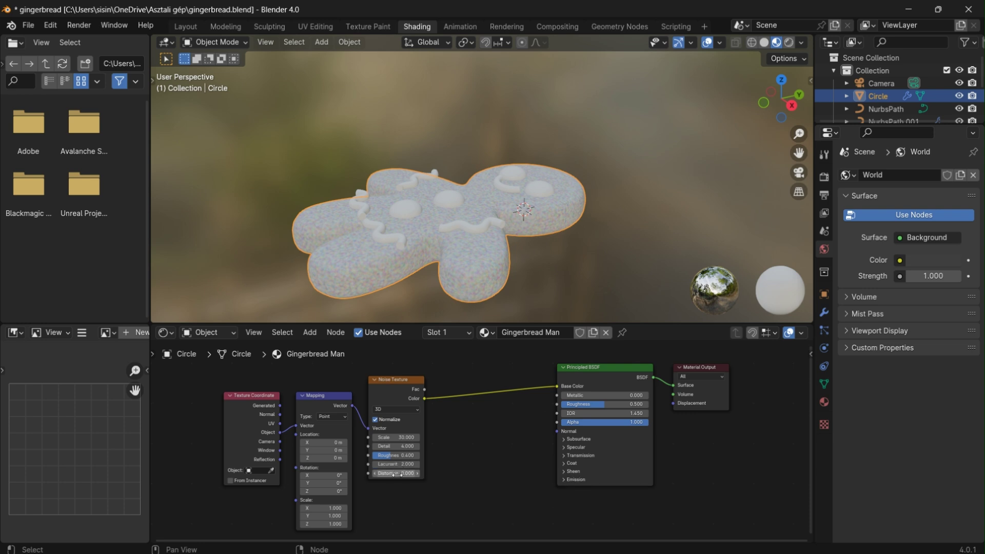
# Move the texture nodes away from the shader and add a Bump node feeding the Principled BSDF's Normal input.
pyautogui.moveTo(453, 379); pyautogui.dragTo(228, 482)
pyautogui.moveTo(244, 423); pyautogui.dragTo(196, 421)
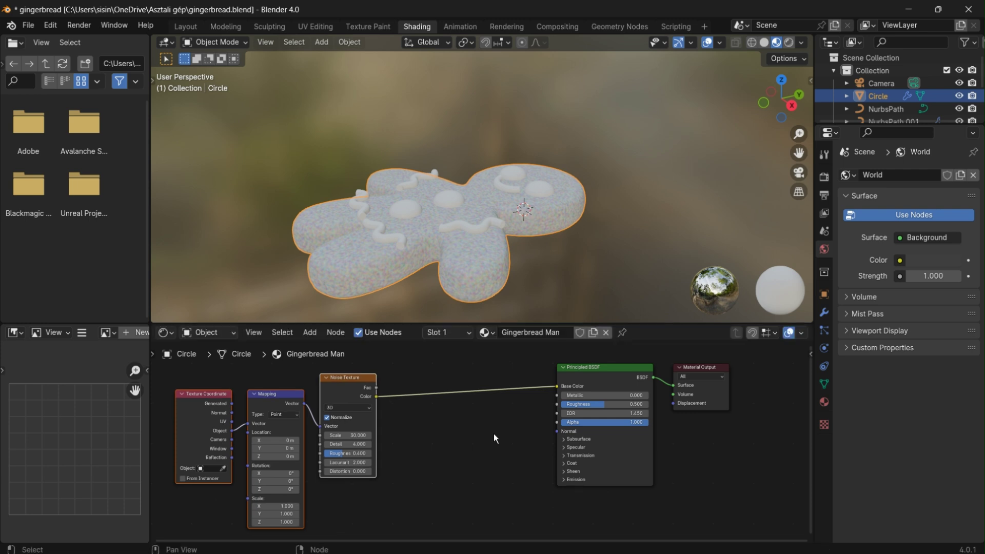
pyautogui.hotkey('shift', 'a')
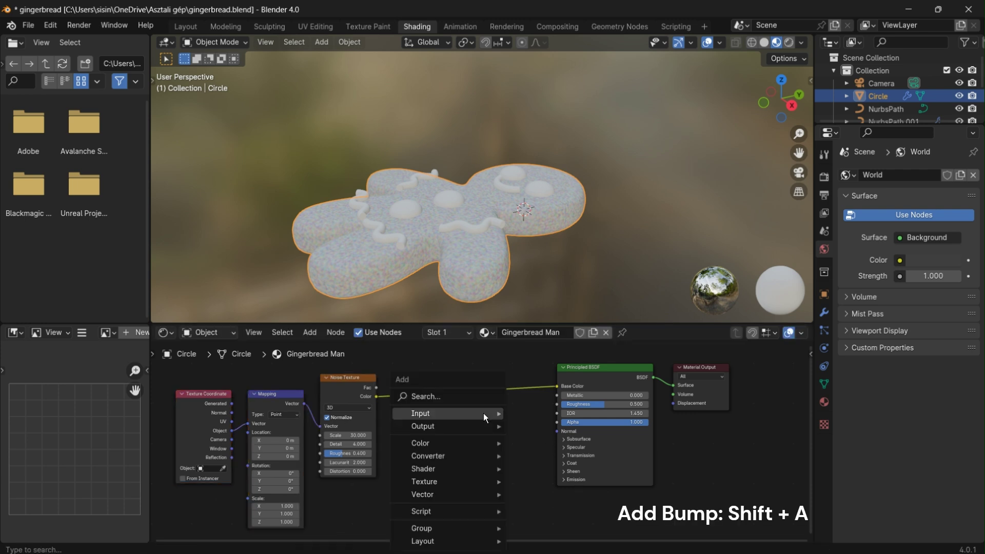
pyautogui.click(447, 396)
pyautogui.write('bump')
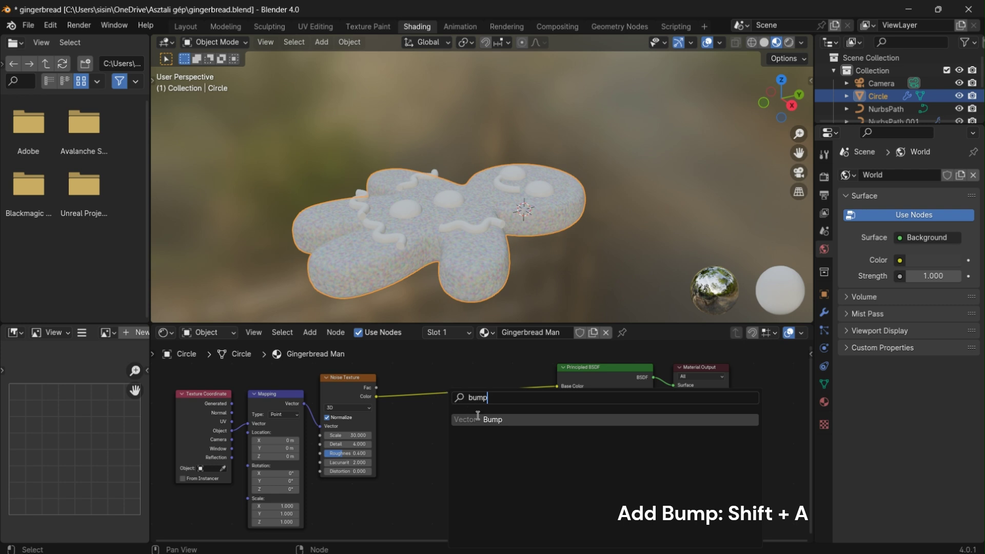
pyautogui.press('Return')
pyautogui.click(464, 453)
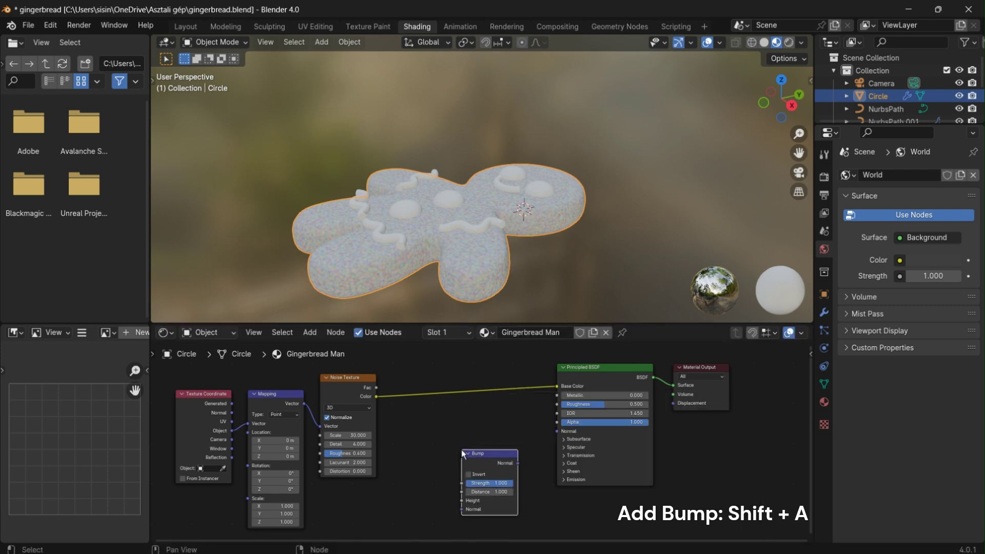
pyautogui.moveTo(518, 463); pyautogui.dragTo(556, 431)
pyautogui.moveTo(556, 442); pyautogui.dragTo(477, 404, button='middle')
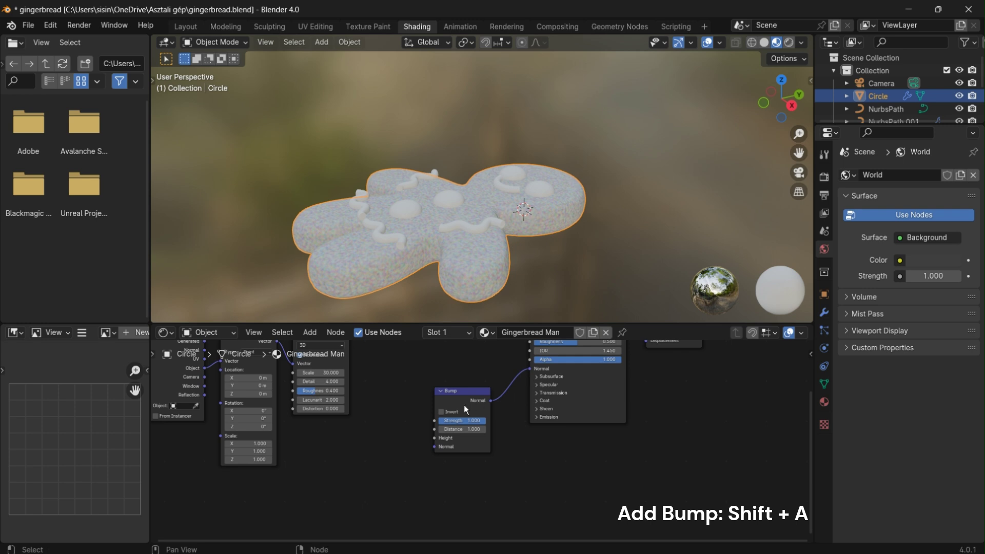
pyautogui.moveTo(463, 402); pyautogui.dragTo(466, 412)
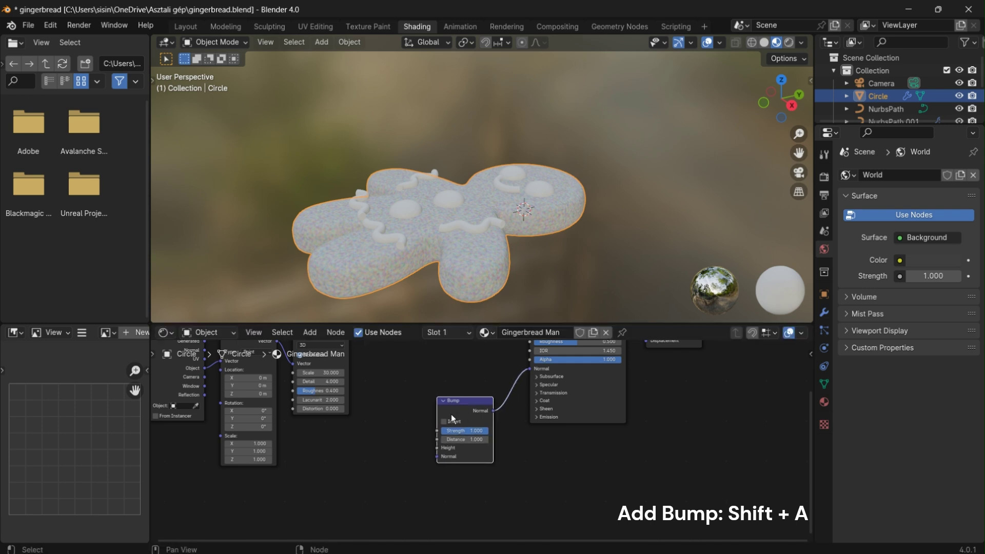
# Insert a Color Ramp node between the Noise Texture's Color output and the shader's Base Color.
pyautogui.moveTo(417, 386); pyautogui.dragTo(467, 429, button='middle')
pyautogui.hotkey('shift', 'a')
pyautogui.write('colo')
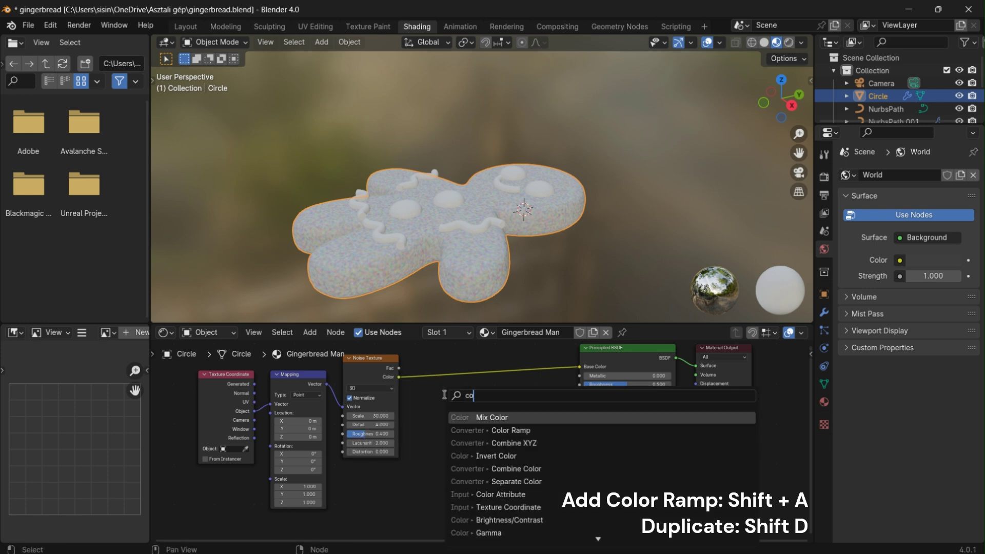
pyautogui.click(507, 430)
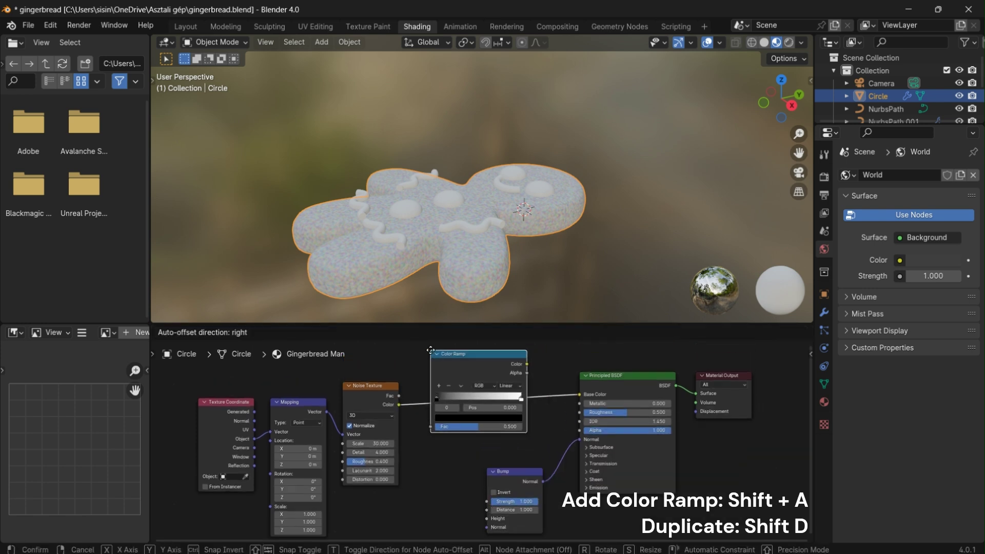
pyautogui.click(430, 380)
pyautogui.scroll(-2, 417, 377)
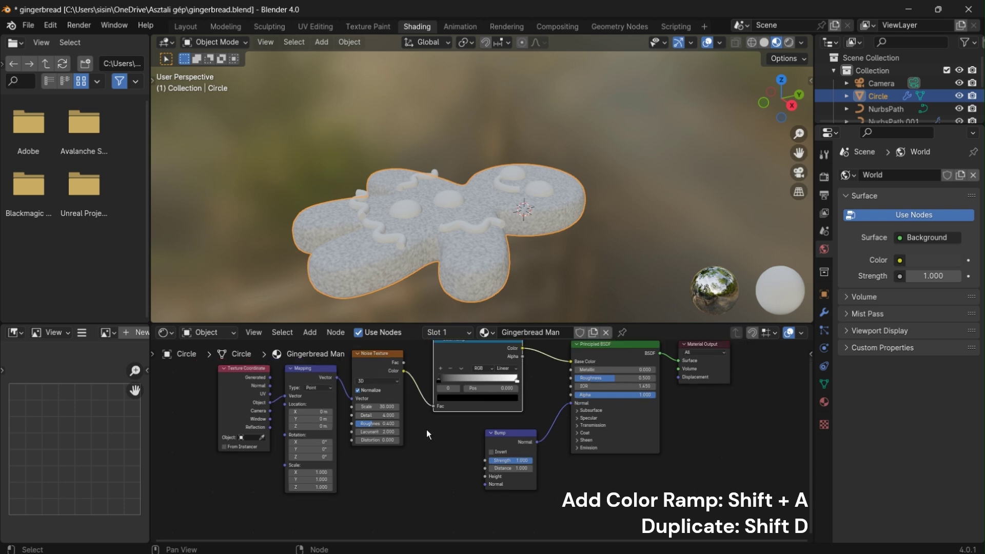
# Spread the nodes out and duplicate the Color Ramp, placing the copy between the Noise Texture and Bump nodes.
pyautogui.moveTo(416, 377); pyautogui.dragTo(192, 411)
pyautogui.hotkey('shift', 'd')
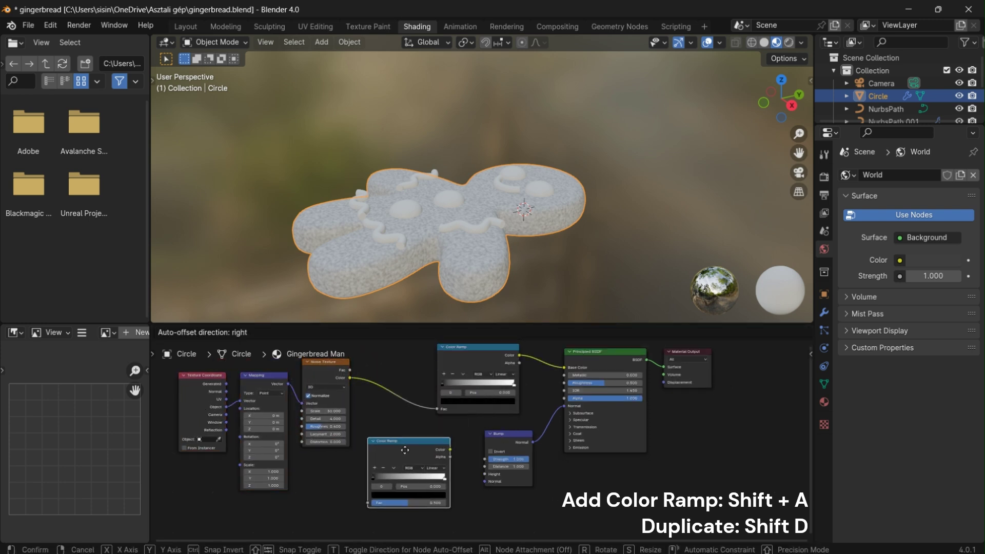
pyautogui.click(423, 443)
pyautogui.moveTo(388, 444); pyautogui.dragTo(387, 435, button='middle')
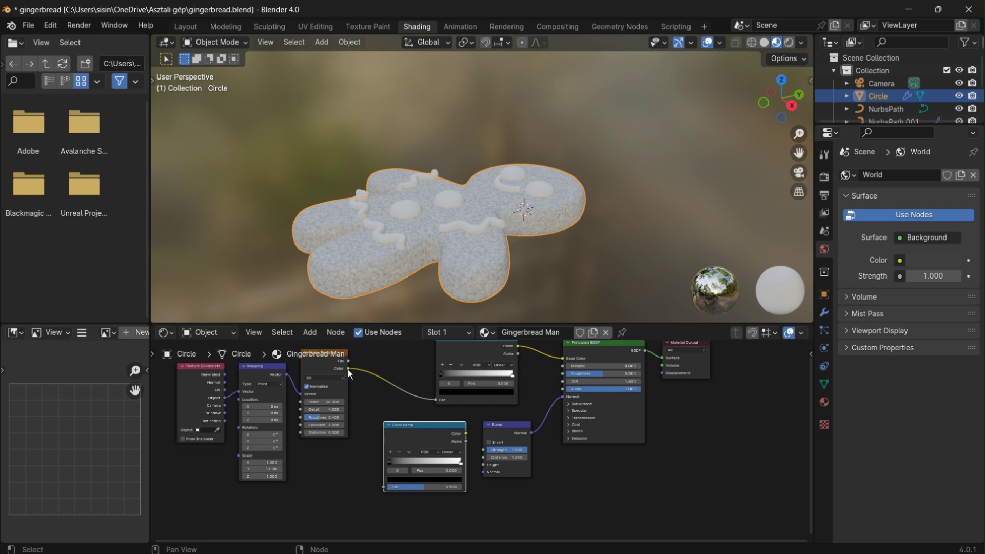
# Feed the Noise Texture's Fac into both Color Ramps and the lower ramp's Color into the Bump's Height, with bump strength 0.12.
pyautogui.moveTo(349, 360); pyautogui.dragTo(435, 400)
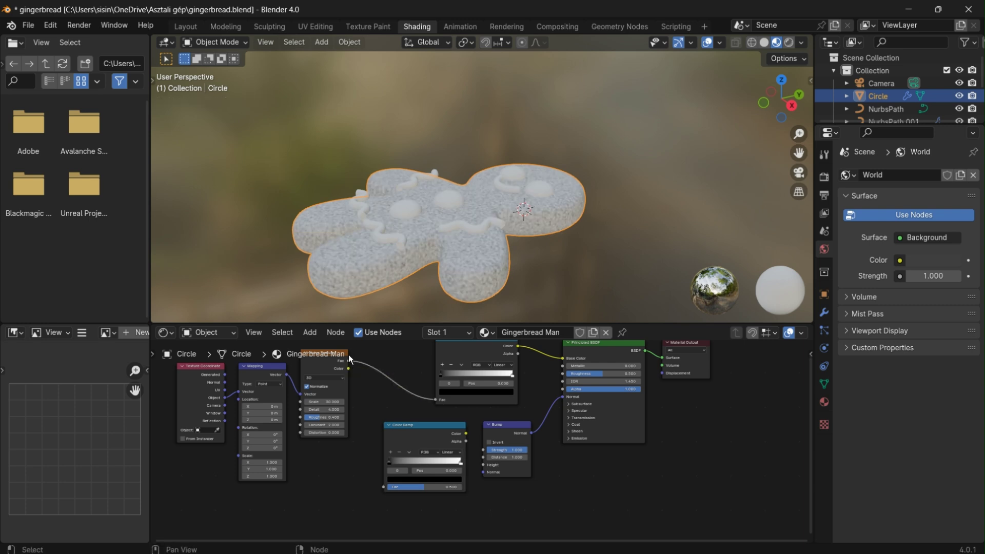
pyautogui.moveTo(349, 361); pyautogui.dragTo(385, 486)
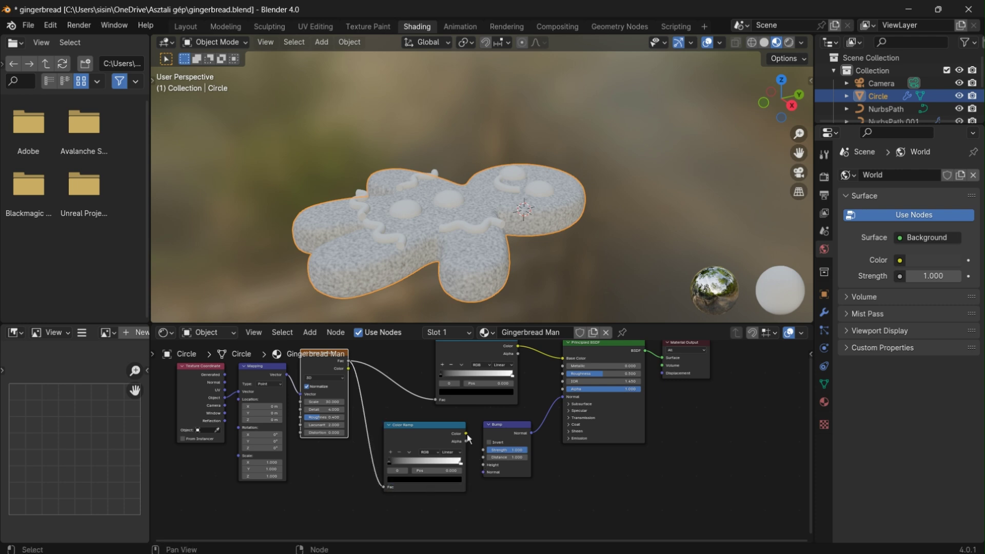
pyautogui.moveTo(466, 435); pyautogui.dragTo(482, 465)
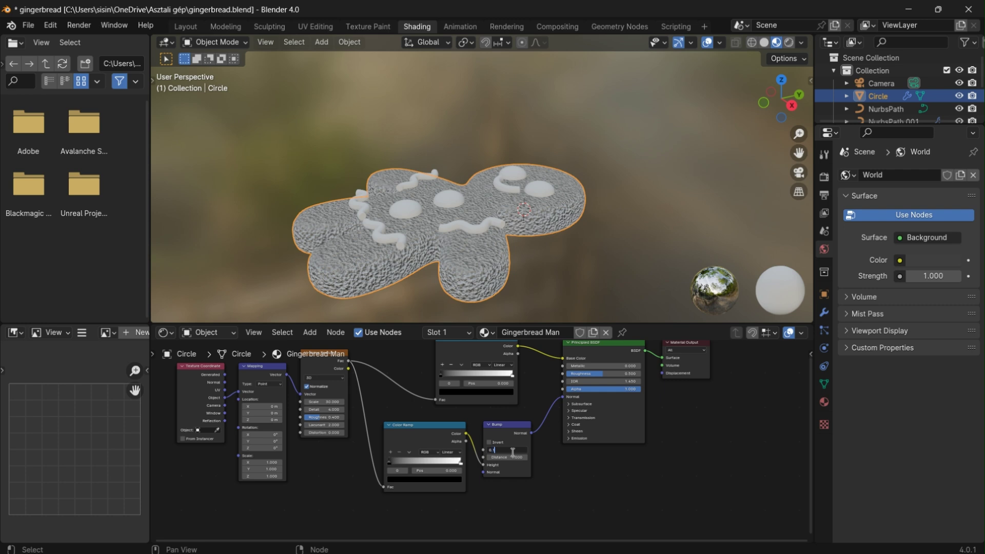
pyautogui.write('12')
pyautogui.press('Return')
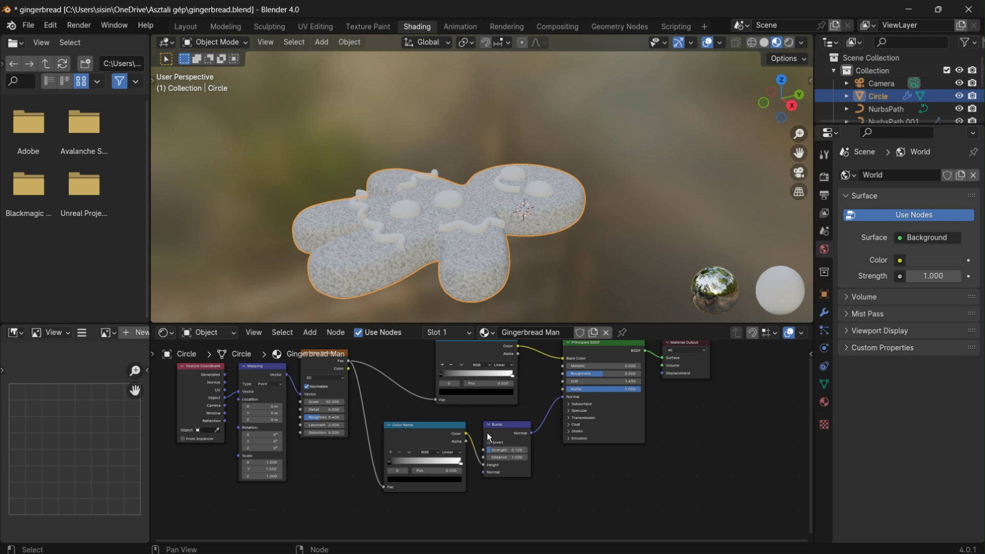
# Recolor the light stop of the Base Color ramp to a warm orange, hue about 0.07 and saturation about 0.83.
pyautogui.scroll(3, 497, 412)
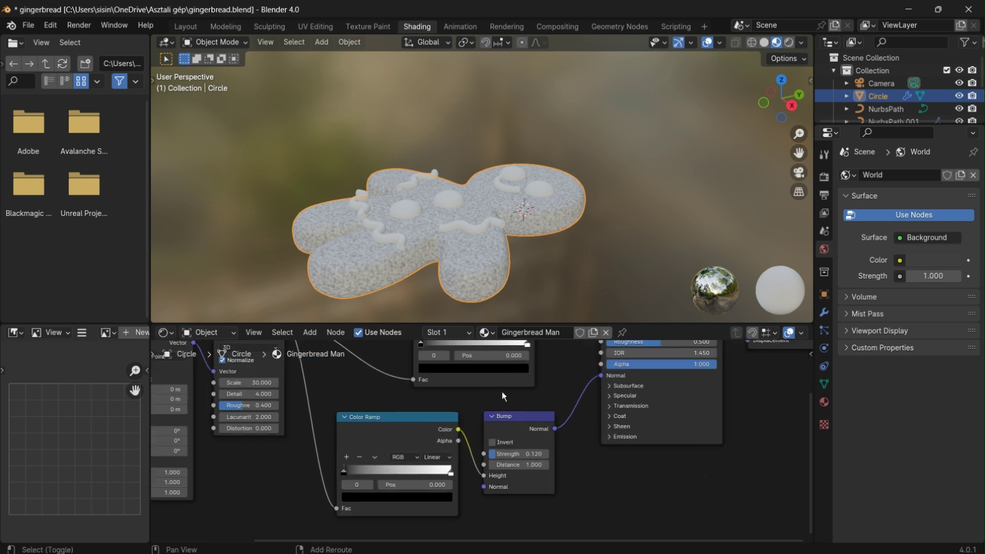
pyautogui.scroll(1, 486, 440)
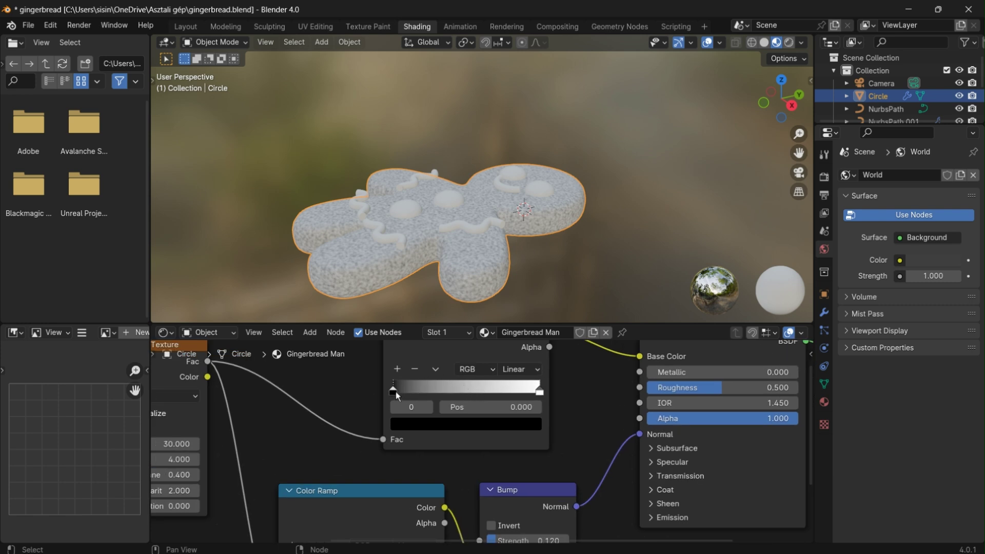
pyautogui.click(539, 392)
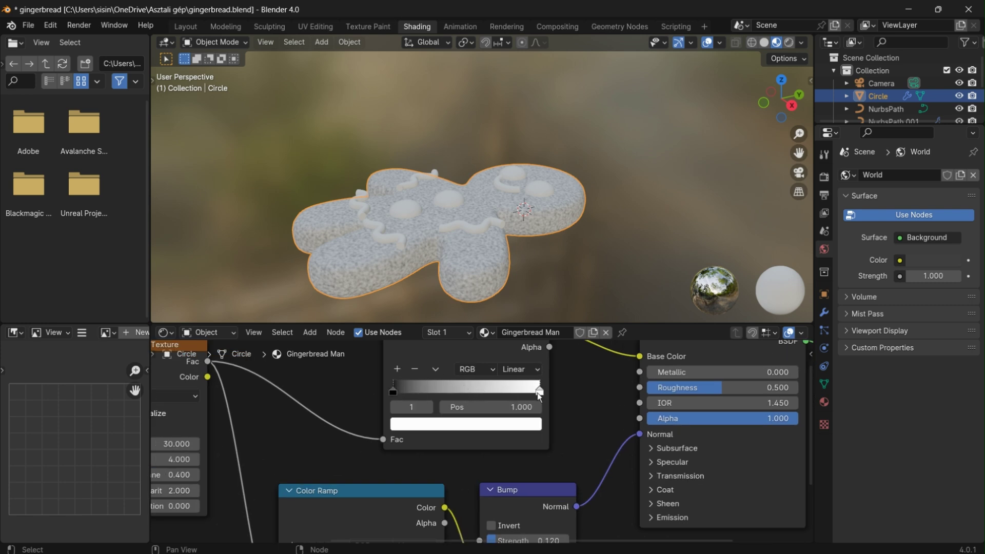
pyautogui.click(497, 423)
pyautogui.moveTo(454, 259); pyautogui.dragTo(439, 295)
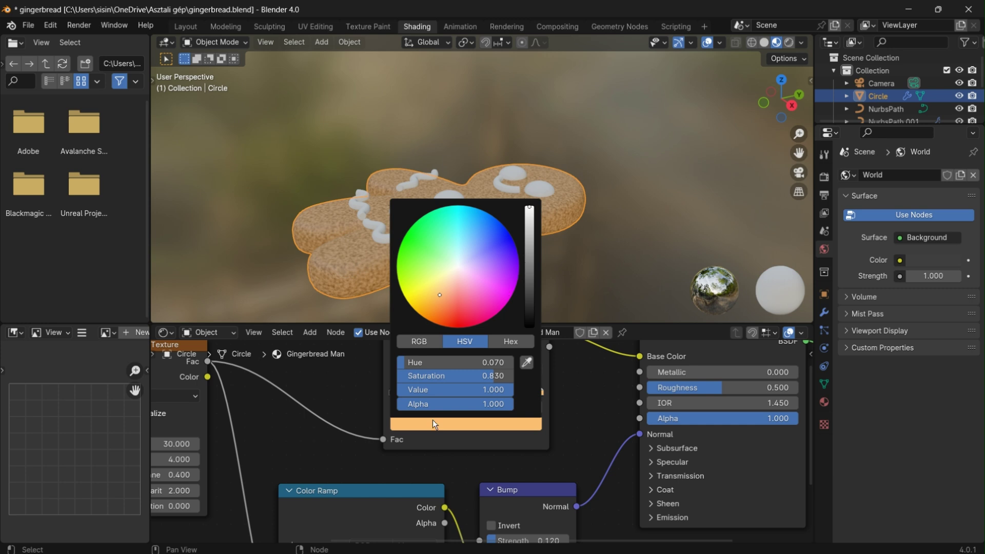
# Recolor the ramp's black stop to dark brown, about hue 0.041, saturation 0.926 and value 0.083.
pyautogui.click(395, 391)
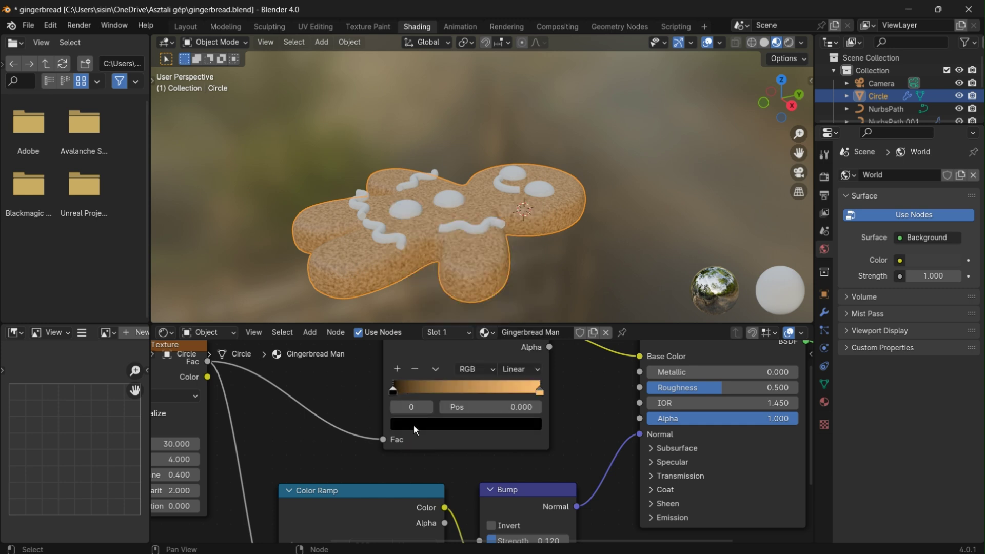
pyautogui.click(415, 425)
pyautogui.moveTo(523, 312); pyautogui.dragTo(529, 288)
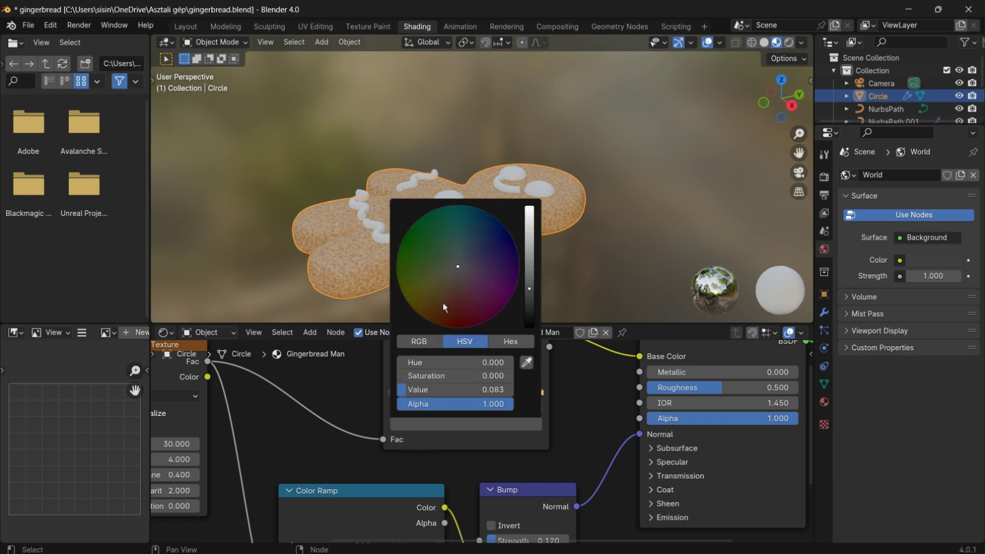
pyautogui.moveTo(441, 304); pyautogui.dragTo(438, 306)
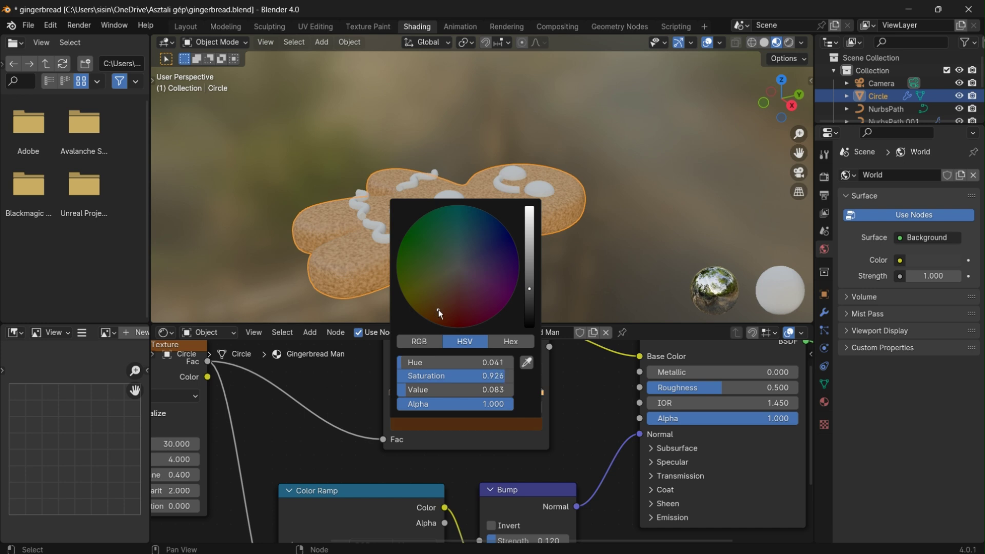
# Shift the Base Color ramp's stops slightly inward, the brown one to about 0.029 and the orange one to about 0.949.
pyautogui.moveTo(394, 391)
pyautogui.mouseDown()
pyautogui.moveTo(433, 392)
pyautogui.moveTo(389, 391)
pyautogui.mouseUp()
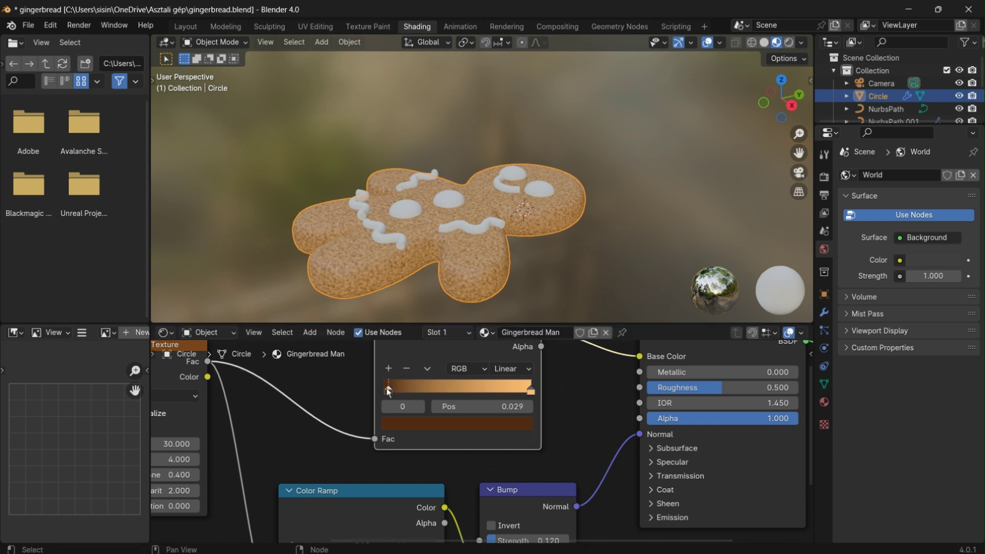
pyautogui.click(531, 392)
pyautogui.moveTo(530, 392)
pyautogui.mouseDown()
pyautogui.moveTo(505, 395)
pyautogui.moveTo(523, 393)
pyautogui.mouseUp()
pyautogui.moveTo(421, 272); pyautogui.dragTo(506, 279, button='middle')
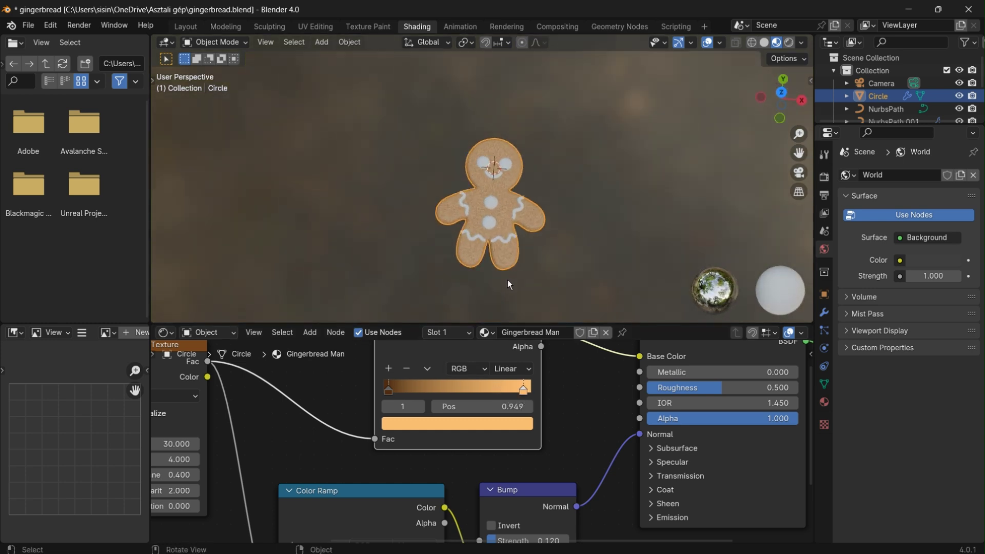
# Return to the Layout workspace and display the gingerbread man in Material Preview shading.
pyautogui.click(185, 26)
pyautogui.click(777, 42)
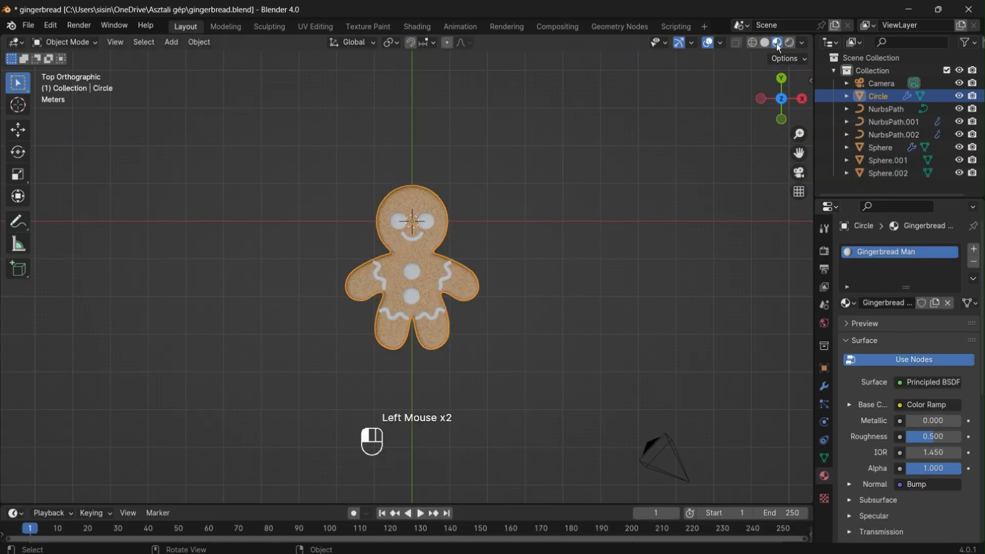
pyautogui.scroll(1, 487, 310)
pyautogui.scroll(-1, 487, 311)
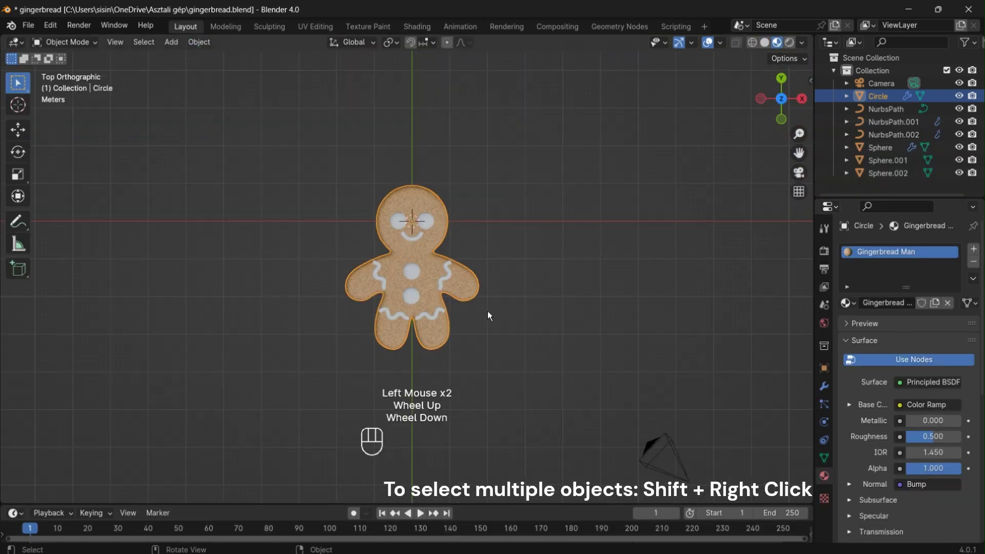
# Select the eyes, mouth, both buttons and the arm and leg icing together.
pyautogui.scroll(1, 441, 257)
pyautogui.click(400, 211)
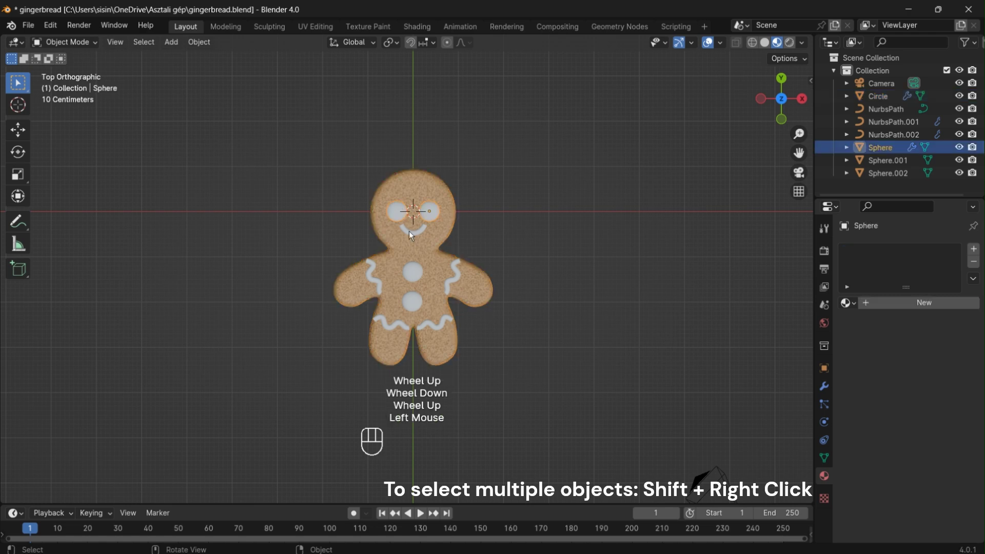
pyautogui.keyDown('shift'); pyautogui.click(410, 232); pyautogui.keyUp('shift')
pyautogui.keyDown('shift'); pyautogui.click(415, 272); pyautogui.keyUp('shift')
pyautogui.keyDown('shift'); pyautogui.click(413, 300); pyautogui.keyUp('shift')
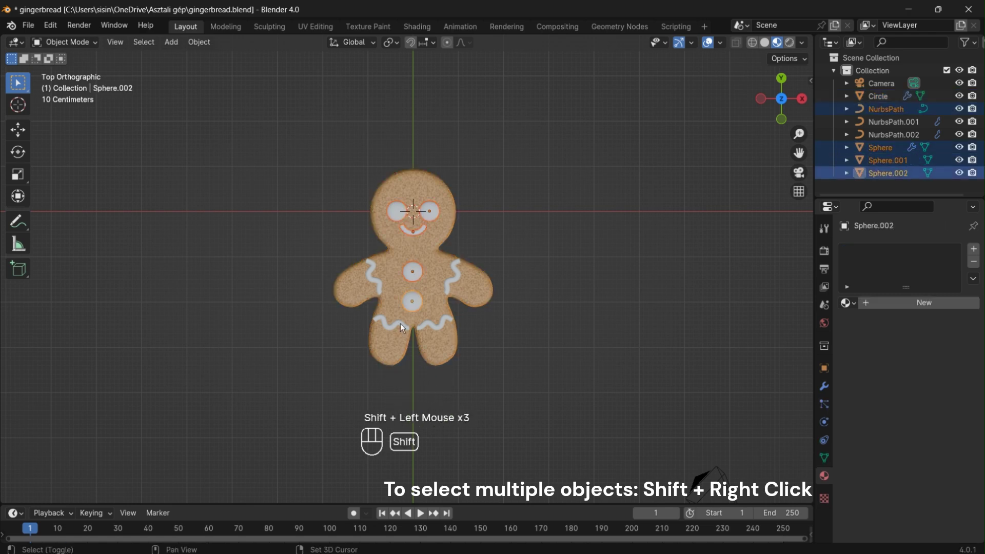
pyautogui.keyDown('shift'); pyautogui.click(400, 324); pyautogui.keyUp('shift')
pyautogui.keyDown('shift'); pyautogui.click(381, 282); pyautogui.keyUp('shift')
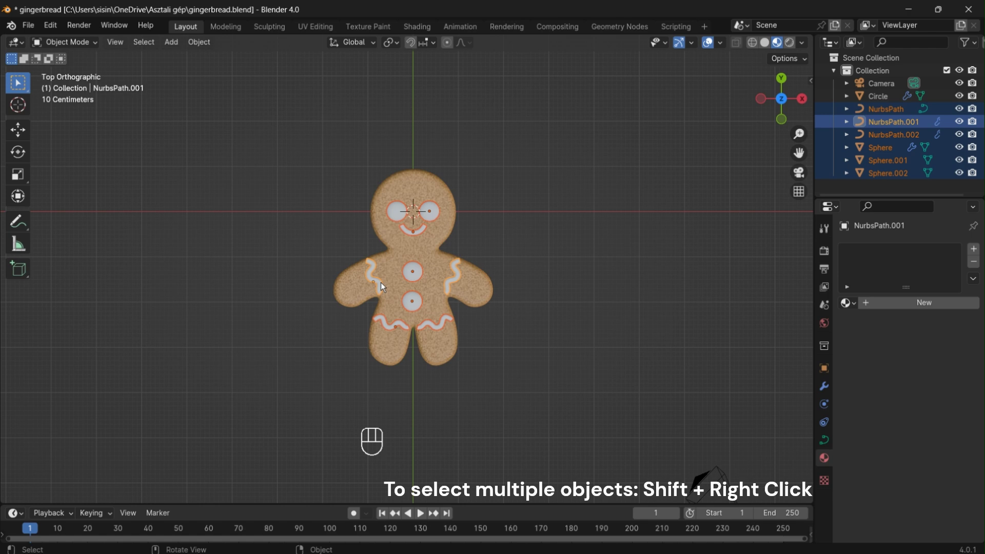
pyautogui.scroll(1, 381, 282)
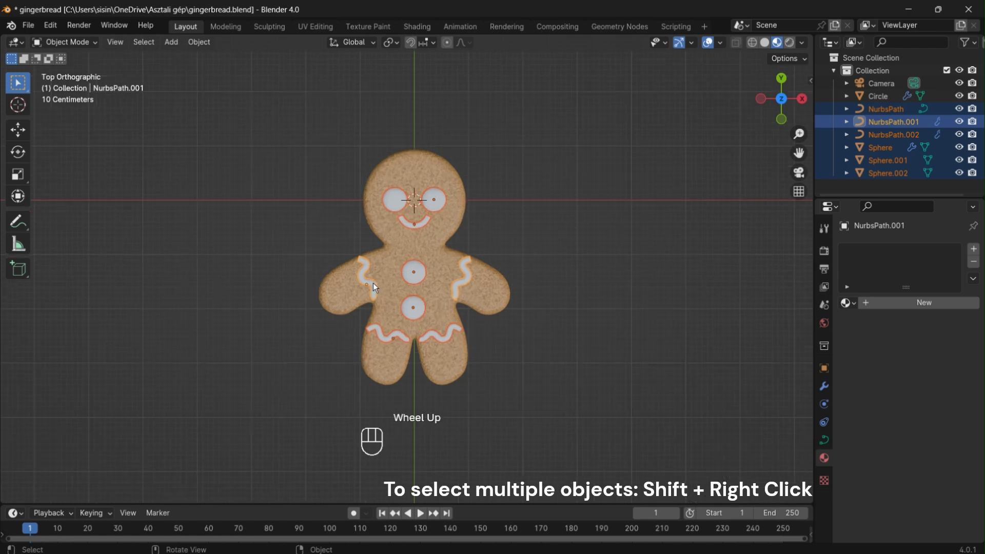
# Create a new material for the eyes and name it Black.
pyautogui.click(400, 200)
pyautogui.click(894, 300)
pyautogui.click(871, 254)
pyautogui.write('Black')
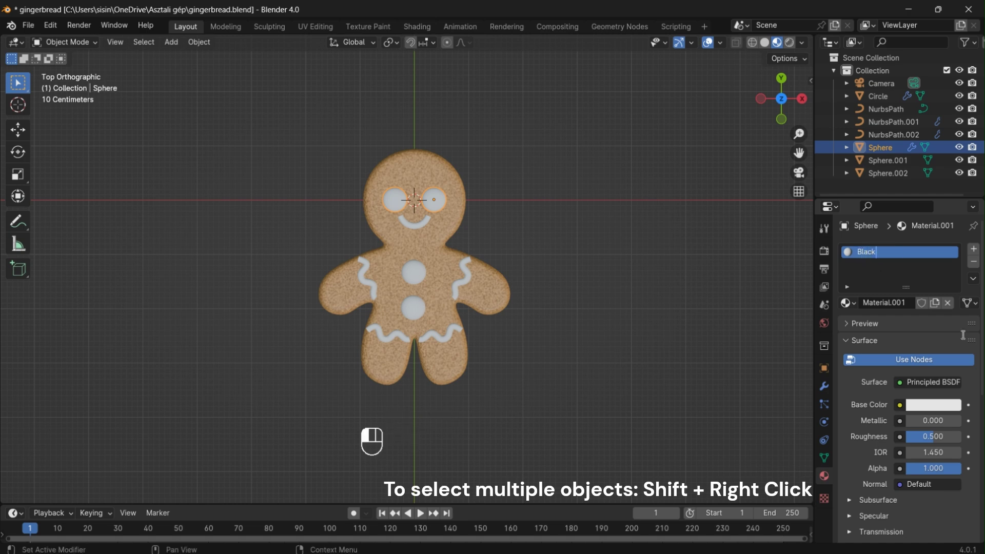
# Darken the eye material's base color to near black and set its roughness to 0.2.
pyautogui.click(936, 405)
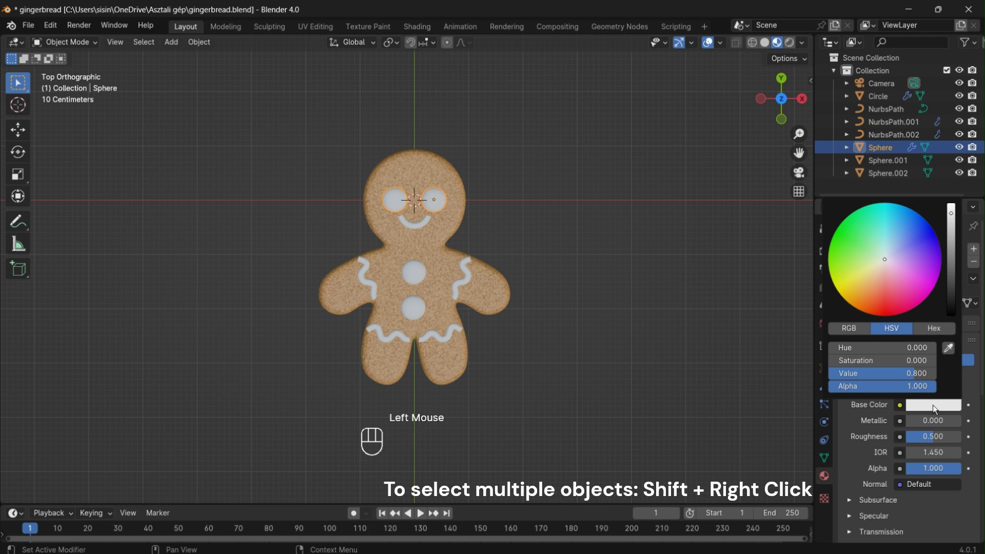
pyautogui.click(951, 304)
pyautogui.doubleClick(924, 436)
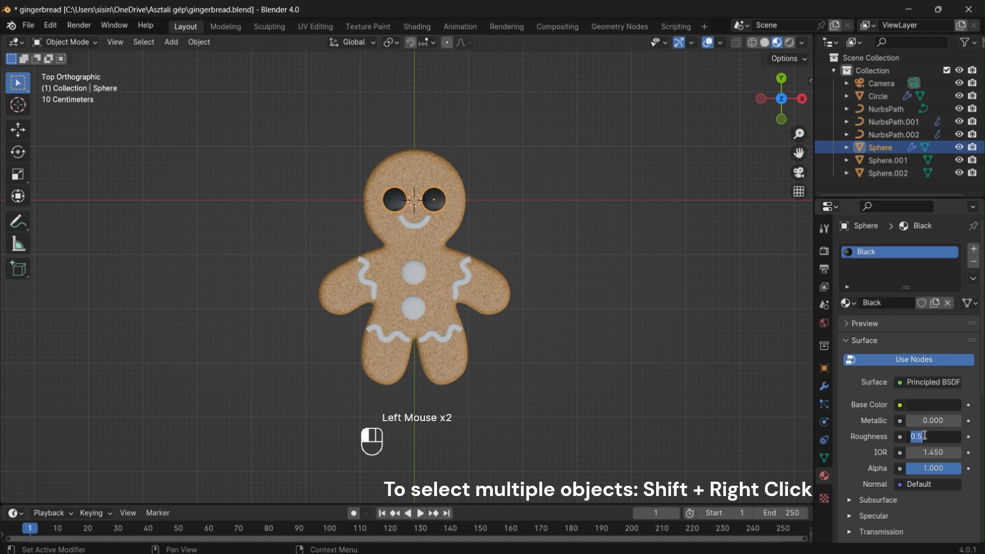
pyautogui.write('0.2')
pyautogui.press('Return')
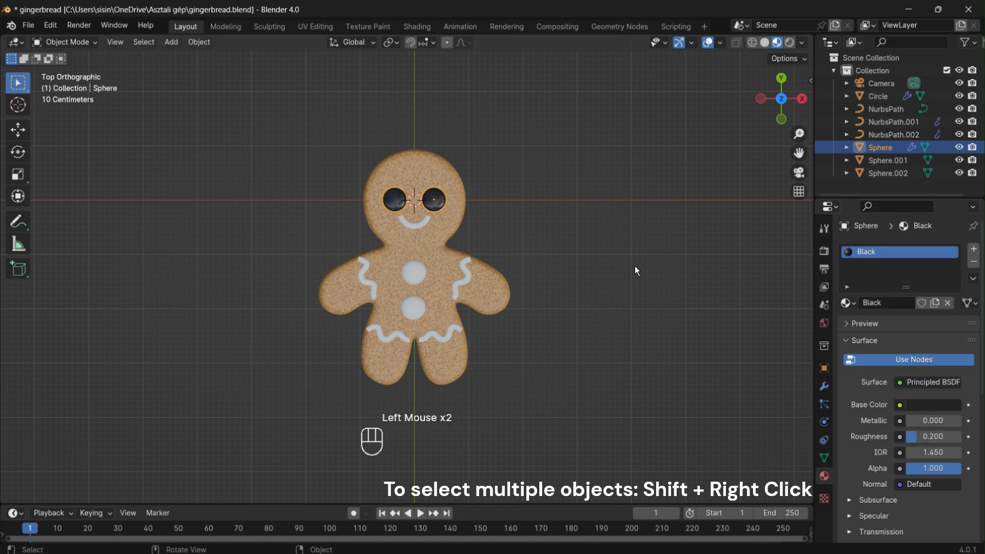
# Copy the eyes' Black material to the mouth and clear the selection.
pyautogui.click(413, 224)
pyautogui.keyDown('shift'); pyautogui.click(440, 199); pyautogui.keyUp('shift')
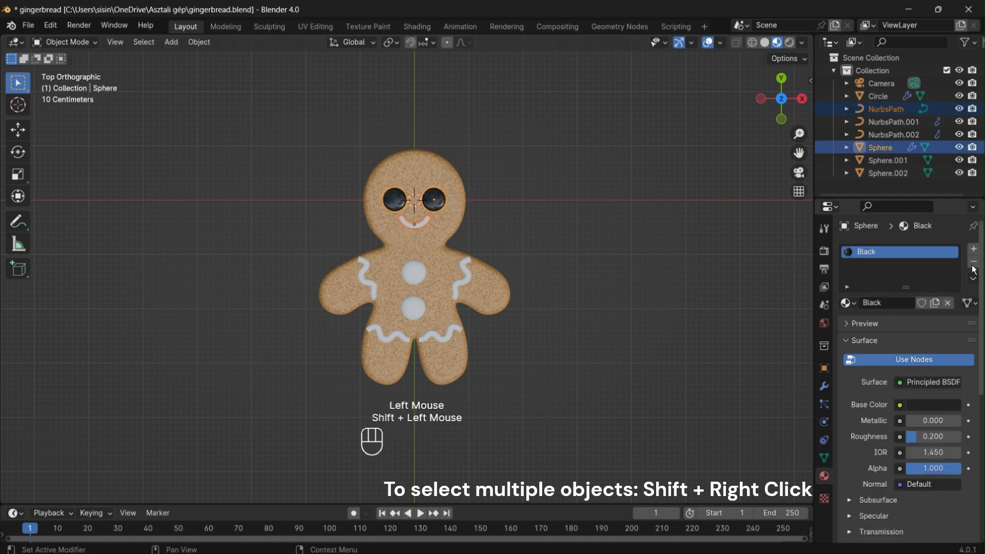
pyautogui.click(974, 281)
pyautogui.click(918, 304)
pyautogui.click(588, 300)
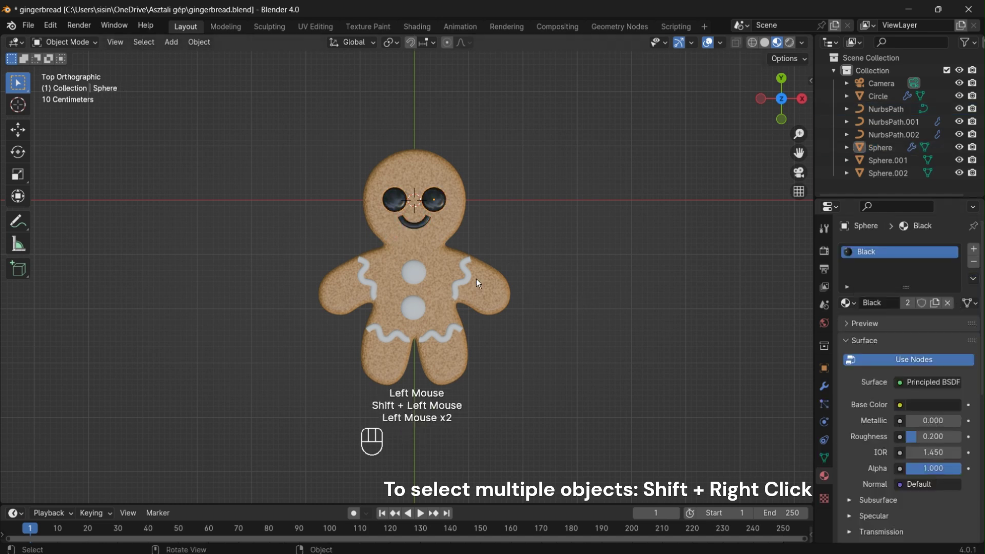
# Select the arm and leg icing and create a new material named White on the leg icing.
pyautogui.click(459, 285)
pyautogui.keyDown('shift'); pyautogui.click(445, 332); pyautogui.keyUp('shift')
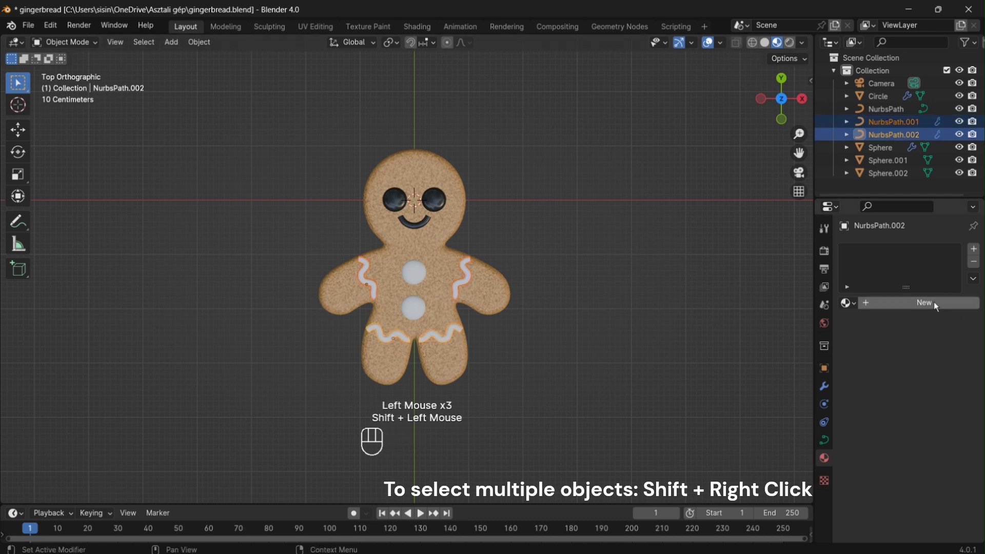
pyautogui.click(906, 302)
pyautogui.tripleClick(878, 254)
pyautogui.write('W')
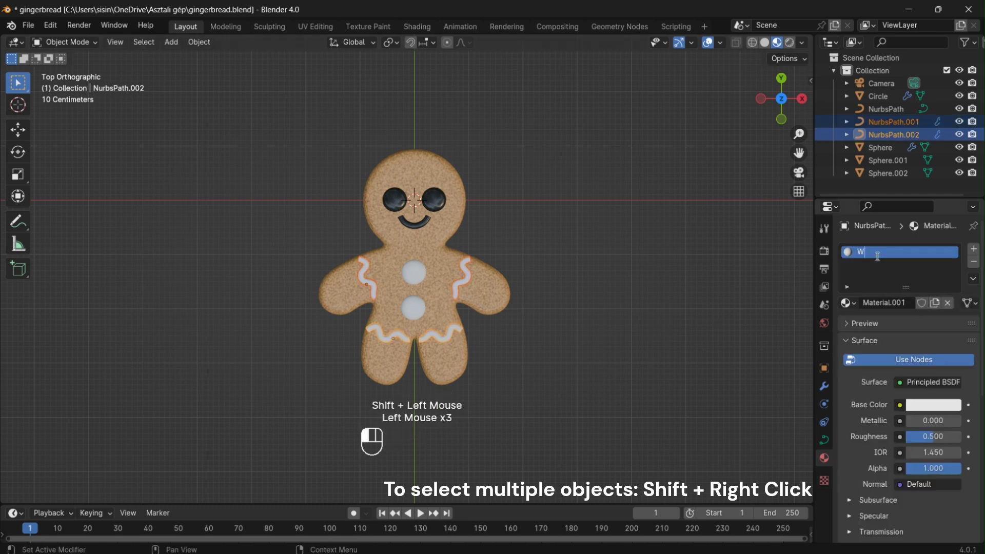
pyautogui.write('hite')
pyautogui.press('Return')
# Set the White material's roughness to 0.2 and copy it to the selected arm icing.
pyautogui.moveTo(928, 437)
pyautogui.mouseDown()
pyautogui.moveTo(915, 439)
pyautogui.moveTo(928, 442)
pyautogui.mouseUp()
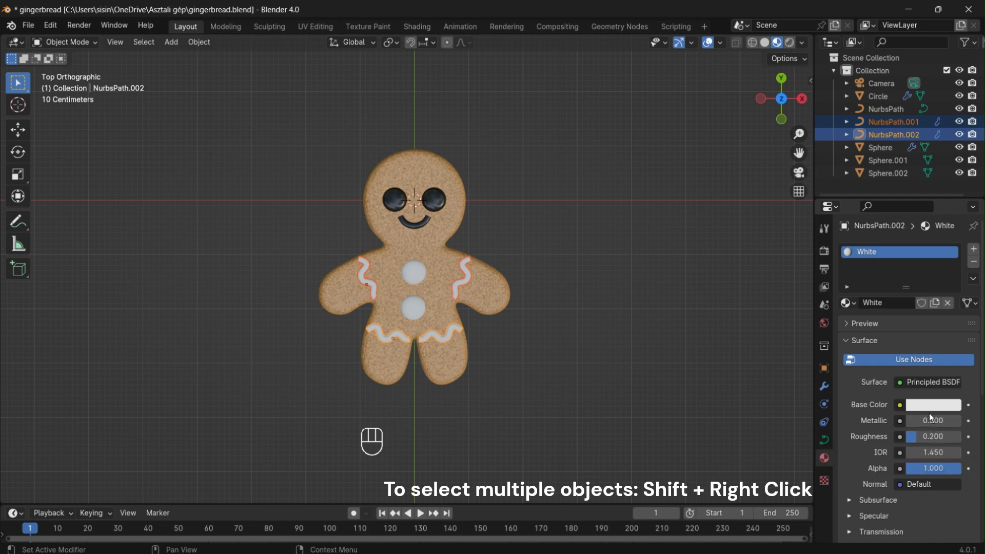
pyautogui.click(973, 278)
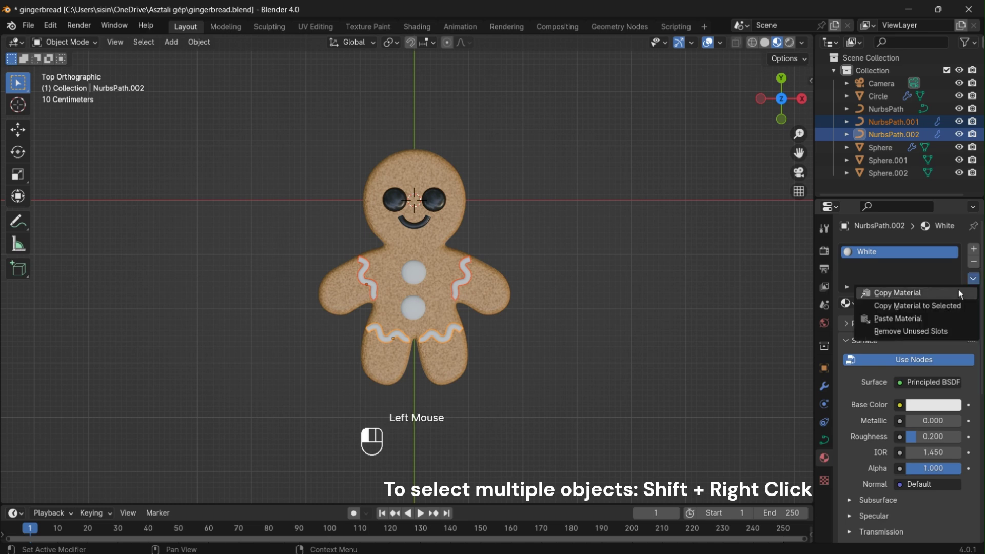
pyautogui.click(953, 306)
# Select both belly buttons and create a new material named Red on the upper one.
pyautogui.click(411, 310)
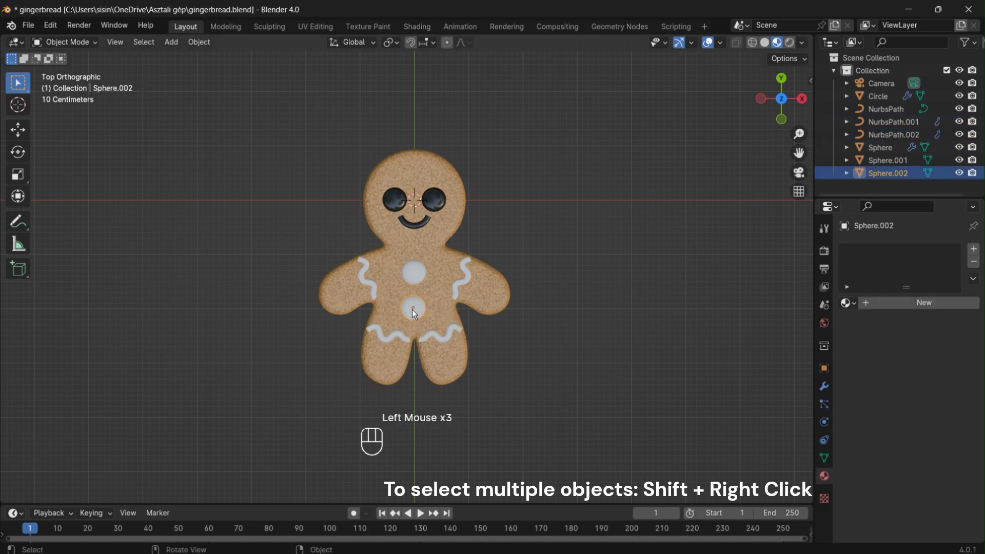
pyautogui.keyDown('shift'); pyautogui.click(419, 269); pyautogui.keyUp('shift')
pyautogui.click(923, 302)
pyautogui.doubleClick(880, 253)
pyautogui.write('Red')
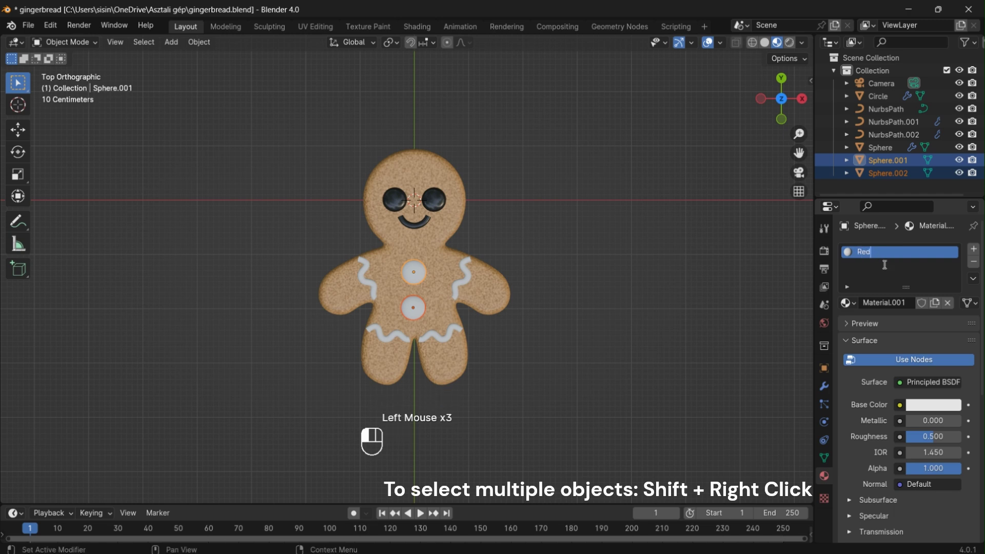
pyautogui.press('Return')
# Set the Red material's base color to red, hue about 0.003 and saturation about 0.926, and its roughness to 0.2.
pyautogui.click(923, 401)
pyautogui.moveTo(890, 289); pyautogui.dragTo(882, 299)
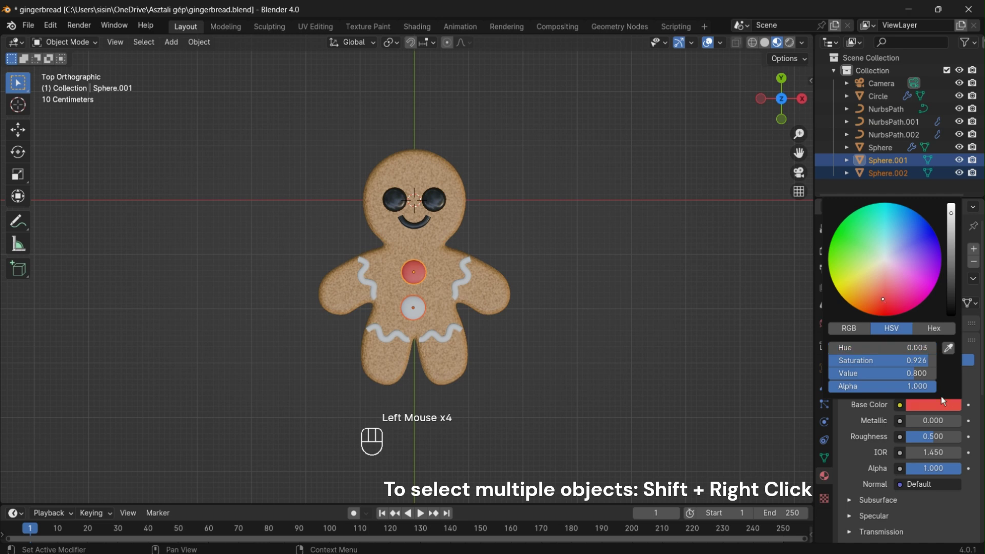
pyautogui.moveTo(937, 437); pyautogui.dragTo(921, 437)
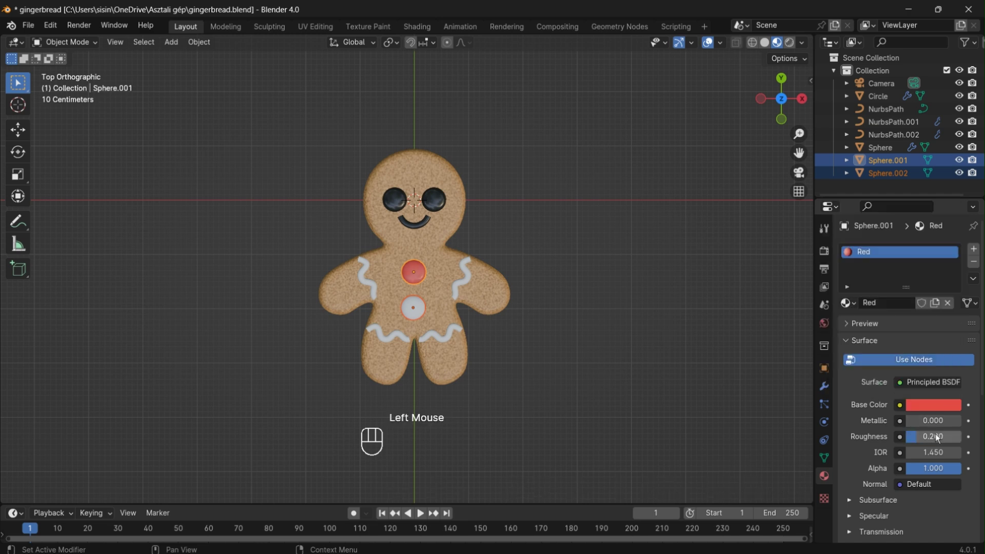
# Copy the Red material to the lower button and clear the selection.
pyautogui.click(972, 279)
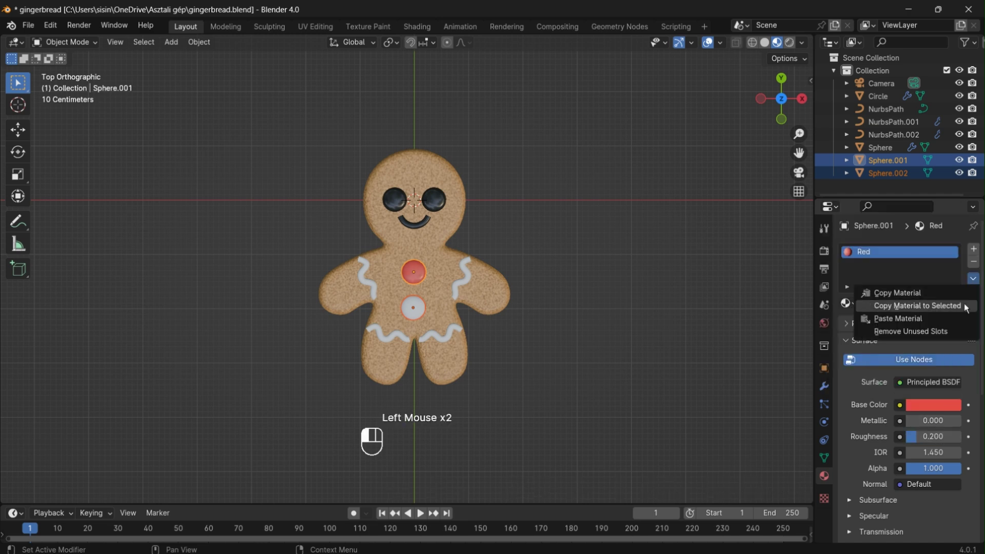
pyautogui.click(947, 305)
pyautogui.click(603, 312)
pyautogui.click(604, 312)
pyautogui.scroll(-1, 561, 314)
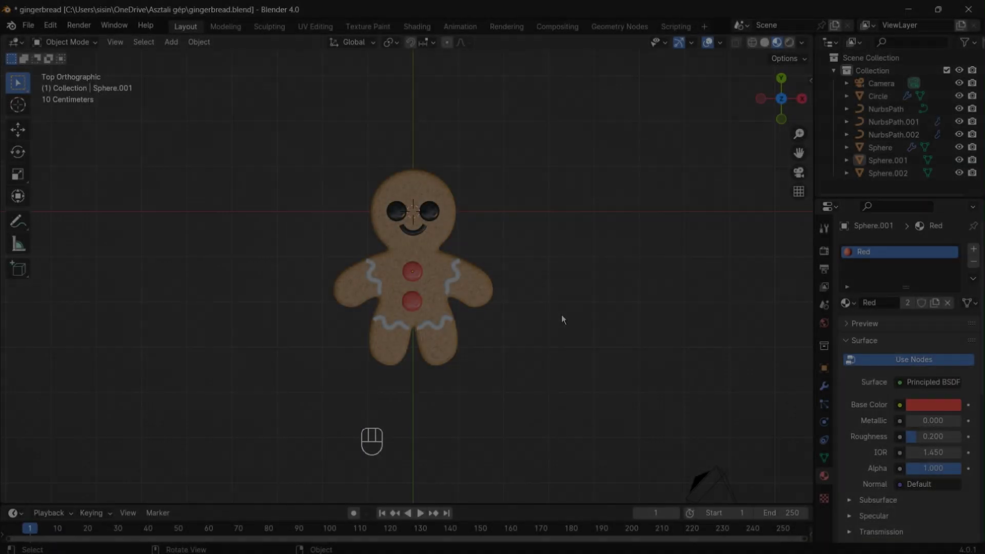
# Look through the camera and set the render resolution to 1080 × 1080 px.
pyautogui.scroll(-2, 561, 319)
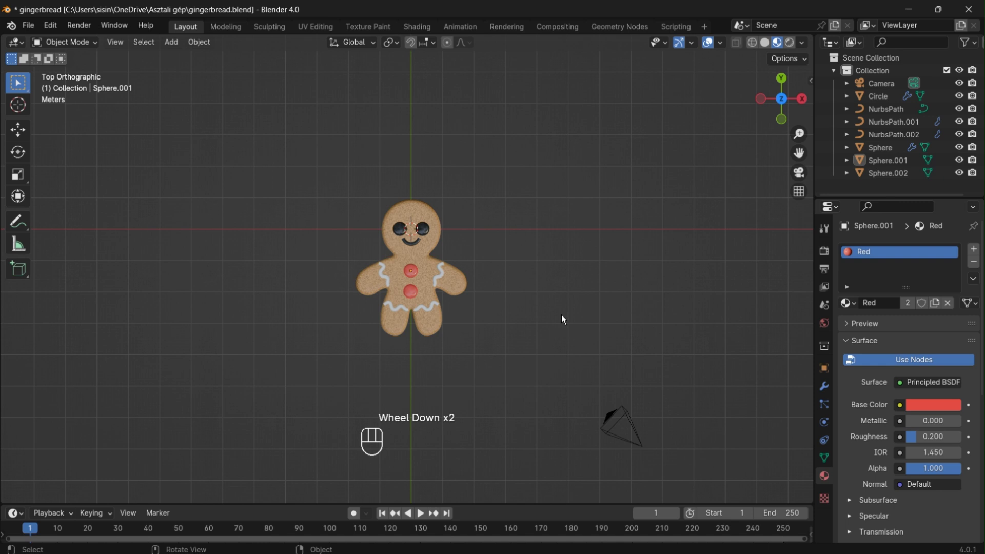
pyautogui.press('KP_0')
pyautogui.scroll(-1, 801, 316)
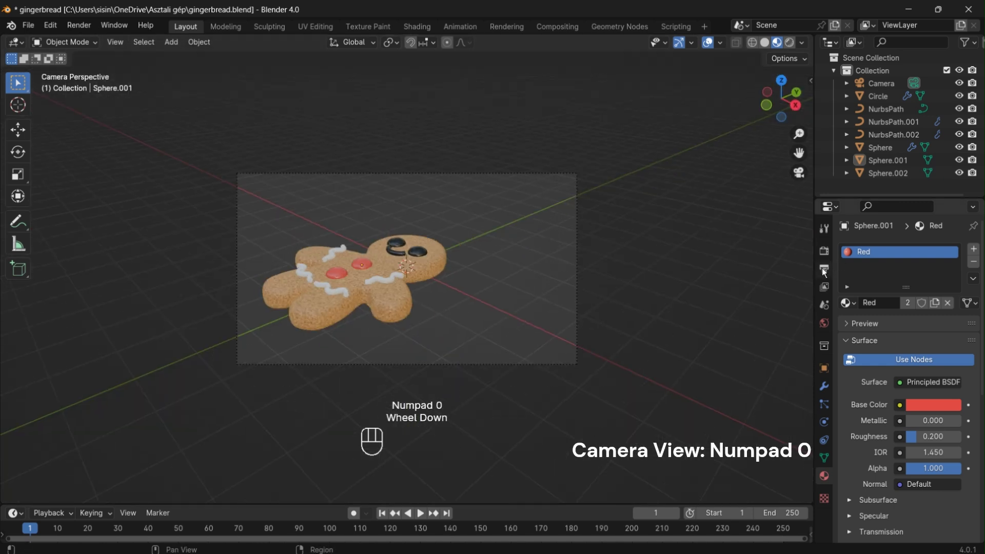
pyautogui.doubleClick(823, 266)
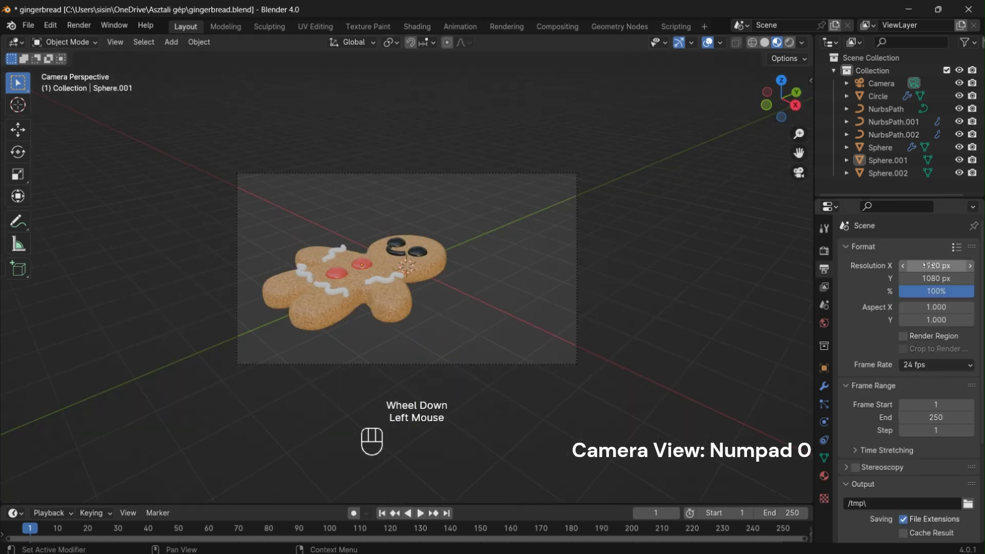
pyautogui.moveTo(926, 265); pyautogui.dragTo(925, 278)
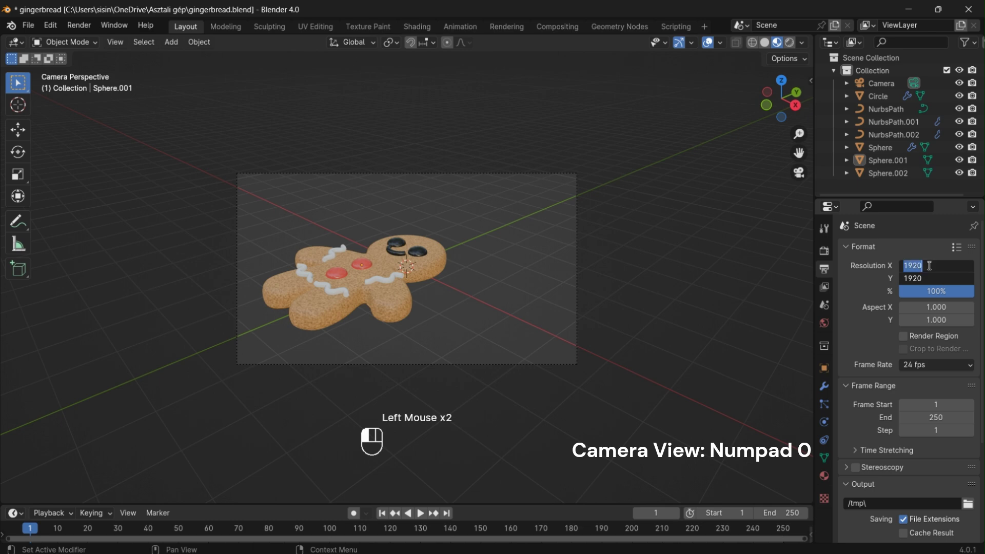
pyautogui.write('1080')
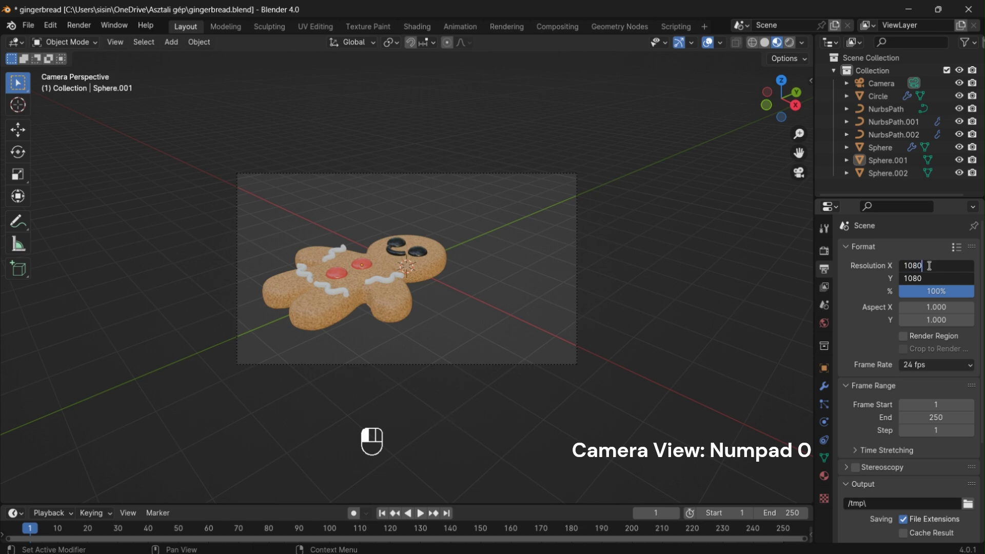
pyautogui.press('Return')
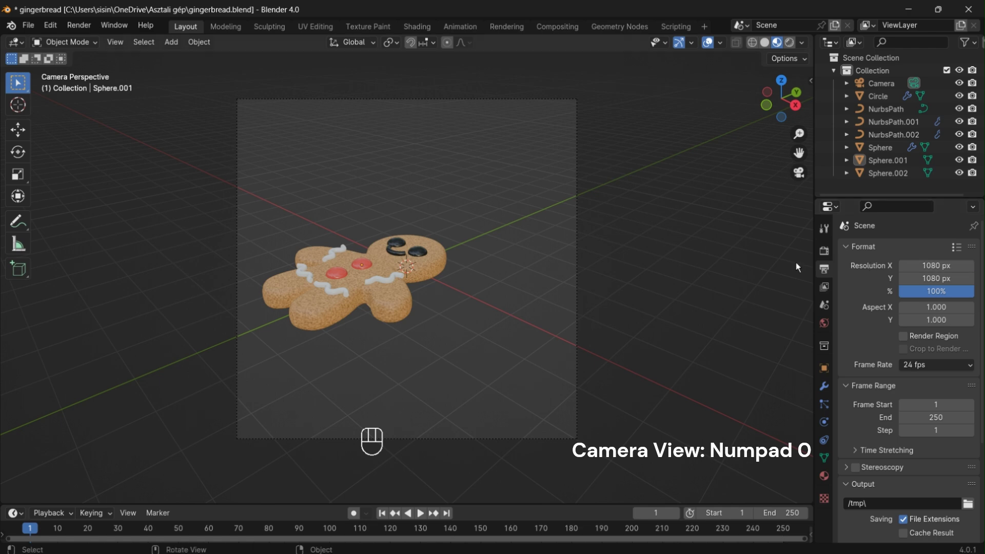
# Select the camera and make its lens type Orthographic.
pyautogui.scroll(-1, 492, 228)
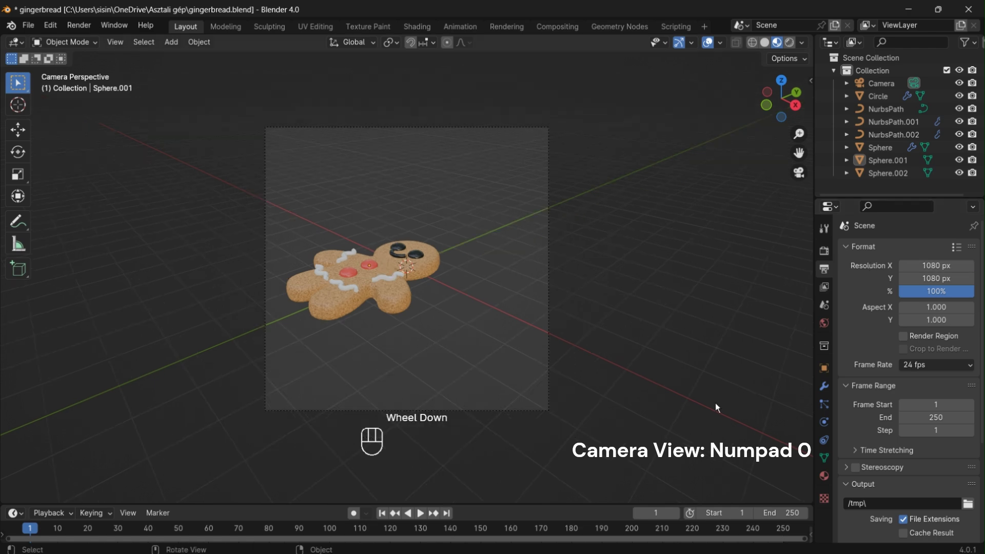
pyautogui.click(532, 127)
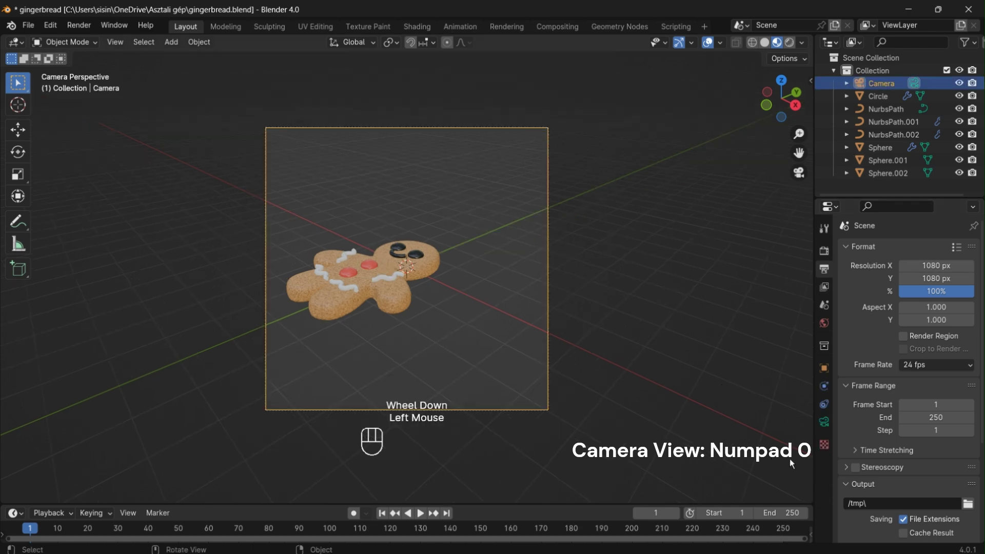
pyautogui.click(824, 422)
pyautogui.click(934, 289)
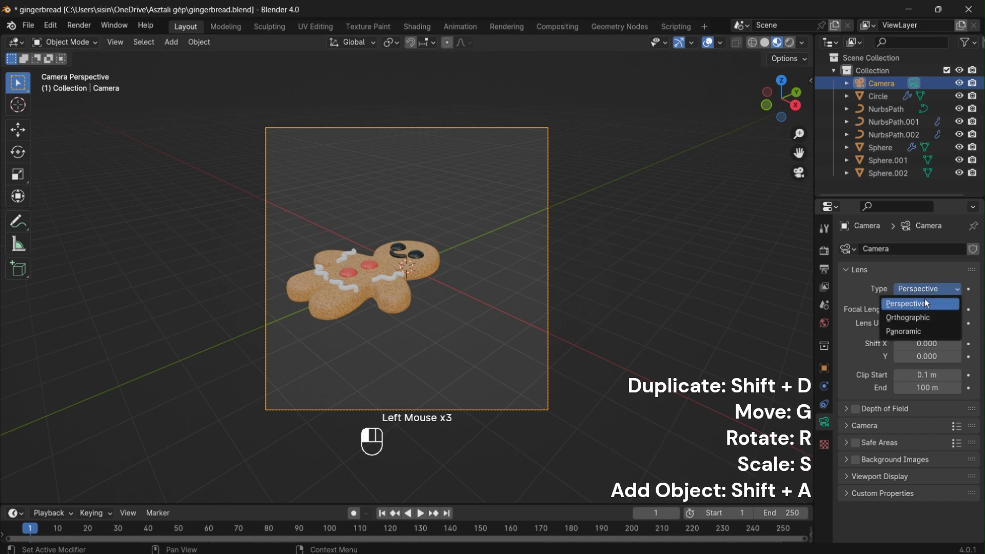
pyautogui.click(918, 304)
pyautogui.hotkey('ctrl', 'z')
pyautogui.hotkey('ctrl', 'z')
pyautogui.hotkey('ctrl', 'z')
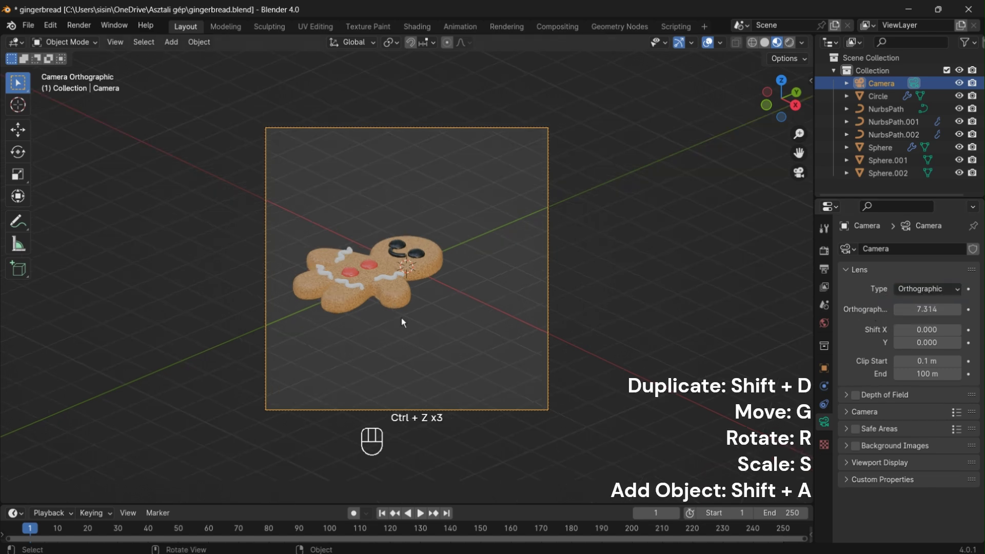
# Select all the gingerbread figure's parts and rotate them 90° about the global X axis to stand it upright.
pyautogui.moveTo(461, 193); pyautogui.dragTo(285, 330)
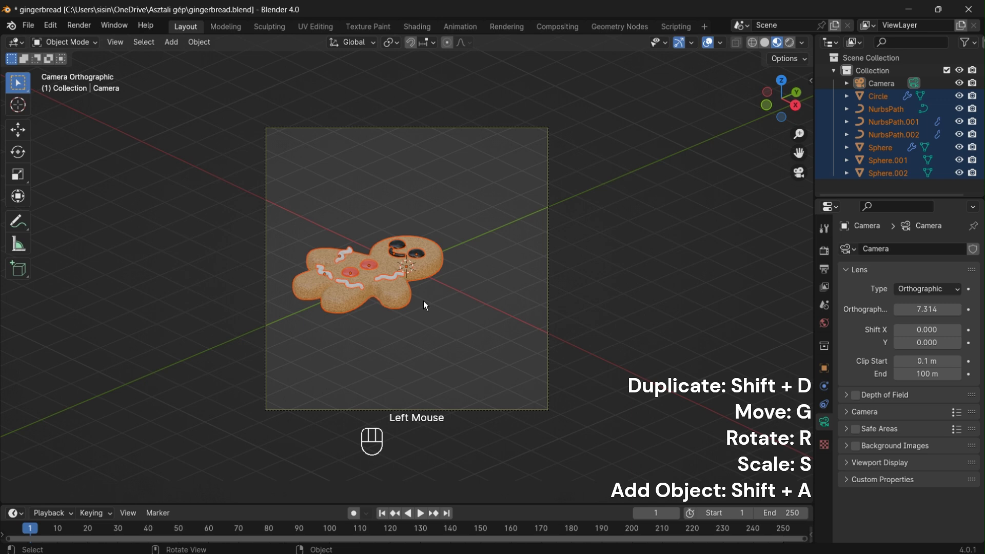
pyautogui.press('r')
pyautogui.press('z')
pyautogui.press('KP_9')
pyautogui.press('KP_0')
pyautogui.press('y')
pyautogui.press('x')
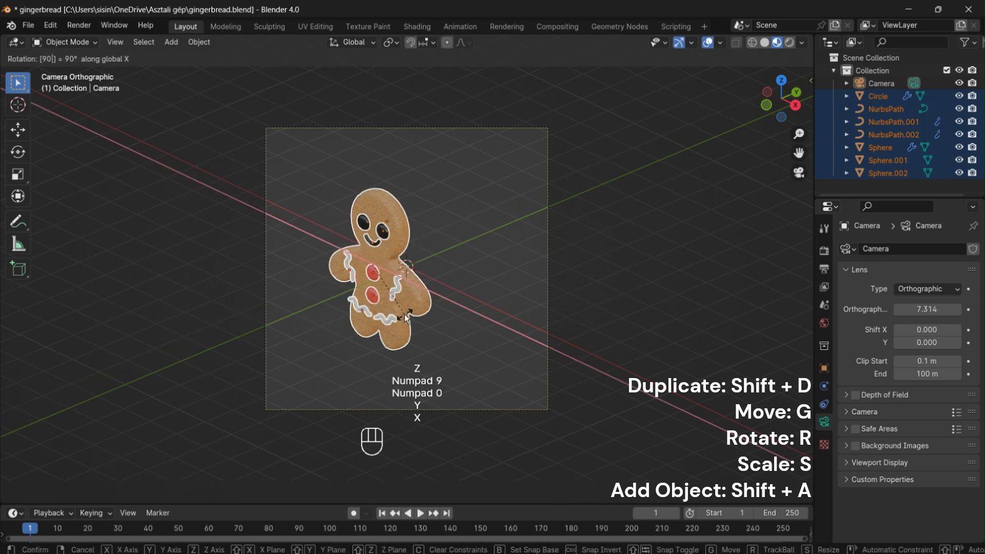
pyautogui.press('Return')
# Rotate the standing figure 45° about the global Z axis to face the camera.
pyautogui.press('r')
pyautogui.press('z')
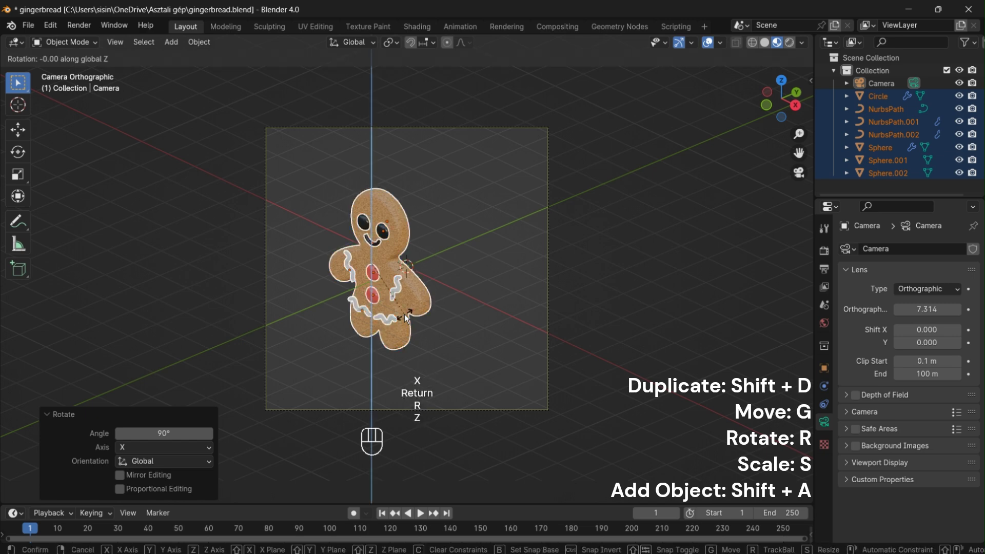
pyautogui.press('KP_4')
pyautogui.press('KP_5')
pyautogui.press('Return')
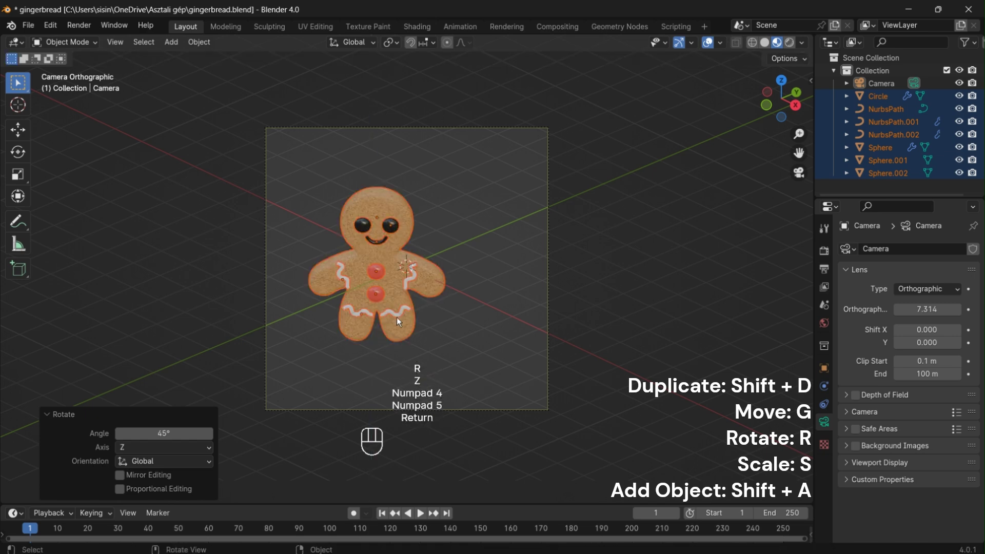
# Centre the figure in the camera frame by moving it along X and Y, finishing with about -0.58 m along Y.
pyautogui.press('g')
pyautogui.press('y')
pyautogui.click(410, 306)
pyautogui.press('g')
pyautogui.press('x')
pyautogui.click(442, 328)
pyautogui.press('g')
pyautogui.press('y')
pyautogui.click(430, 335)
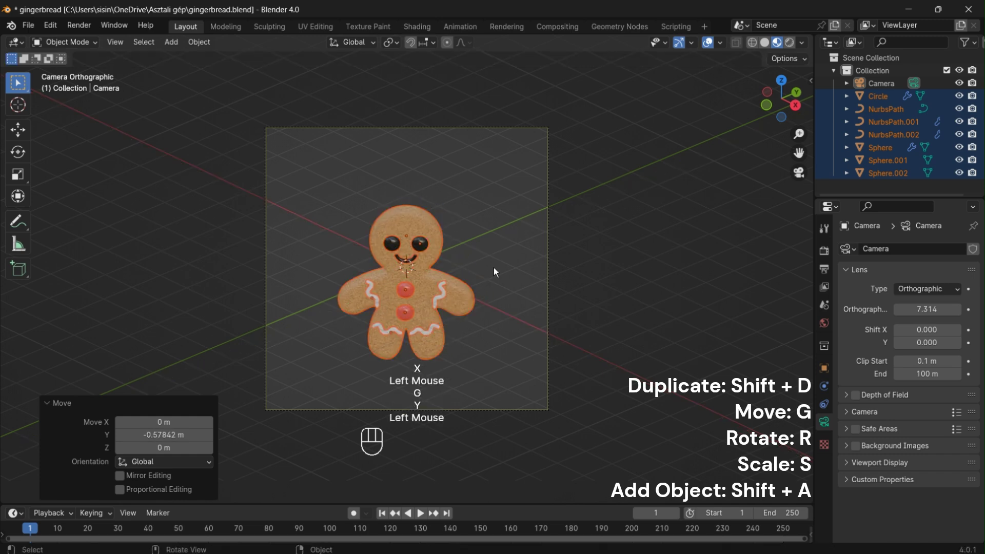
# Enlarge the figure to fill more of the frame, raise it about 0.41 m along Z, and clear the selection.
pyautogui.press('s')
pyautogui.click(530, 240)
pyautogui.press('g')
pyautogui.press('z')
pyautogui.click(494, 252)
pyautogui.press('s')
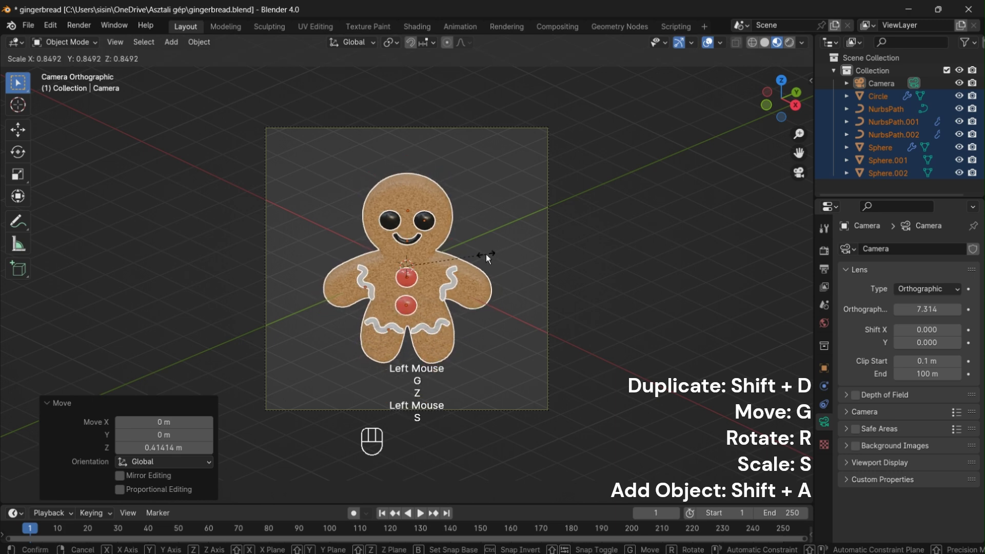
pyautogui.click(508, 270)
pyautogui.click(504, 322)
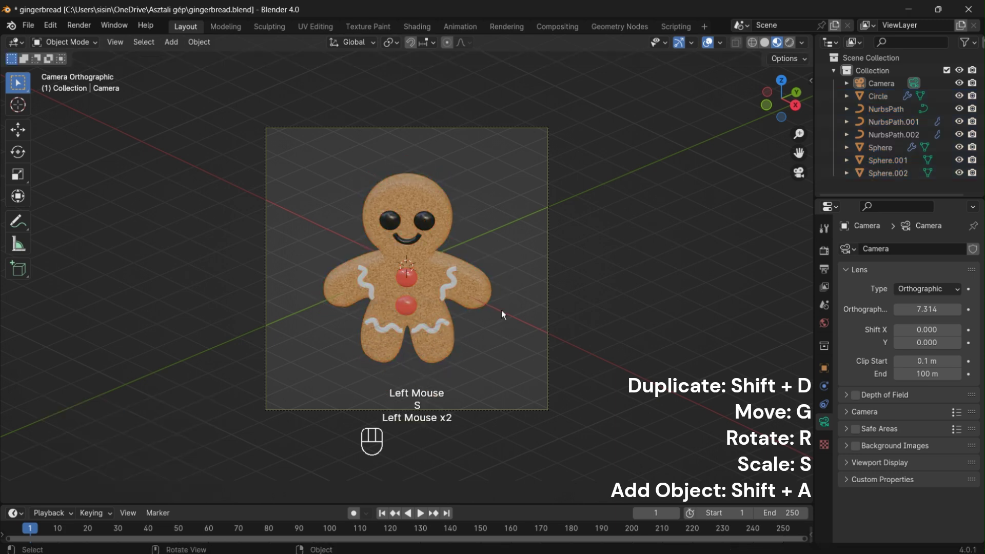
# Add a plane at the origin and scale it up about 10.18 times as the ground.
pyautogui.hotkey('shift', 'a')
pyautogui.moveTo(483, 250)
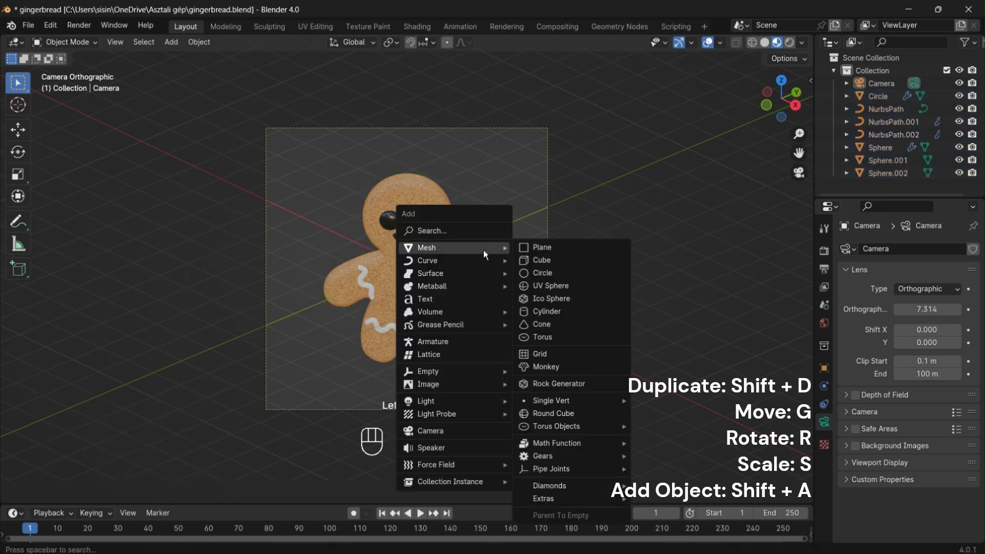
pyautogui.click(531, 249)
pyautogui.press('s')
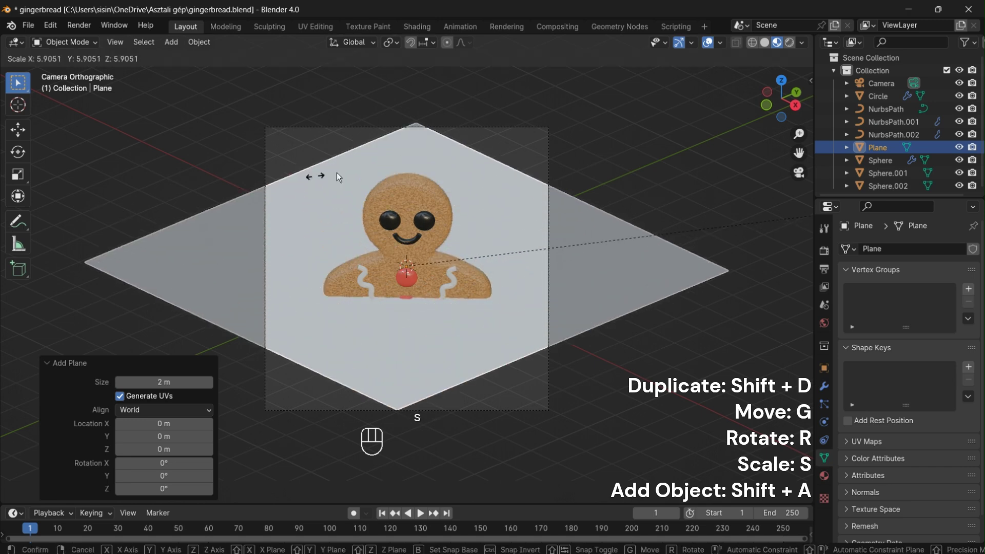
pyautogui.click(764, 123)
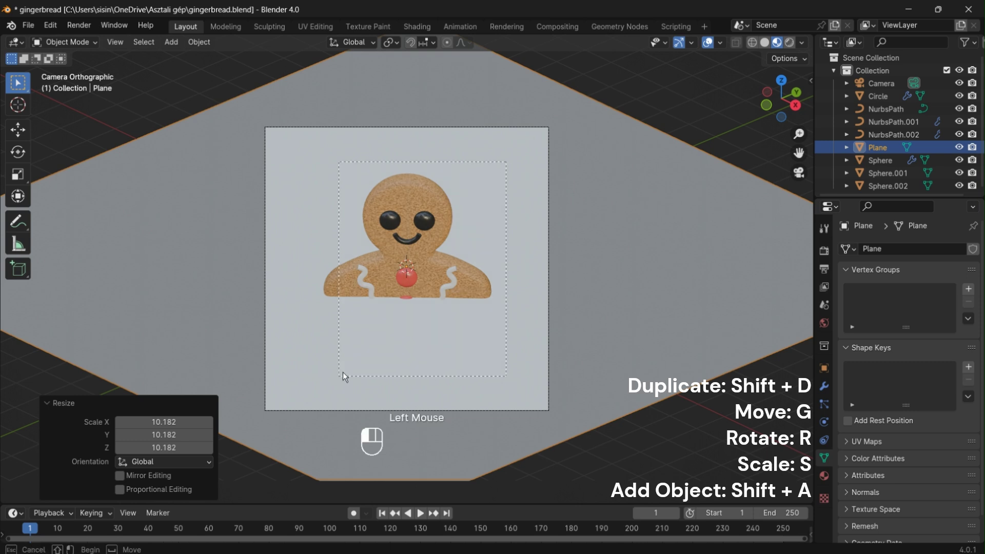
# Select the figure's parts without the plane and raise them about 1.89 m along Z above the ground.
pyautogui.moveTo(301, 393); pyautogui.dragTo(390, 371)
pyautogui.keyDown('ctrl'); pyautogui.click(537, 242); pyautogui.keyUp('ctrl')
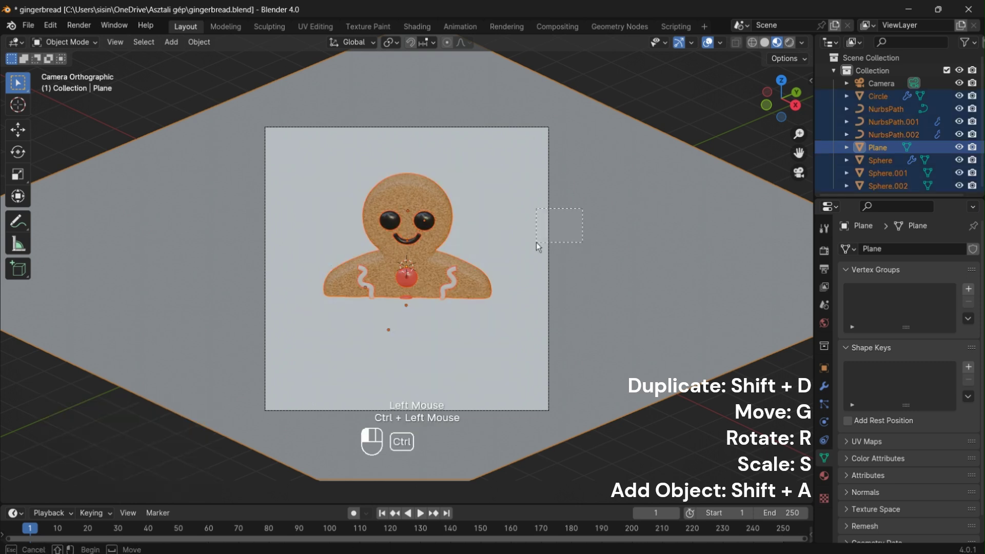
pyautogui.press('g')
pyautogui.press('z')
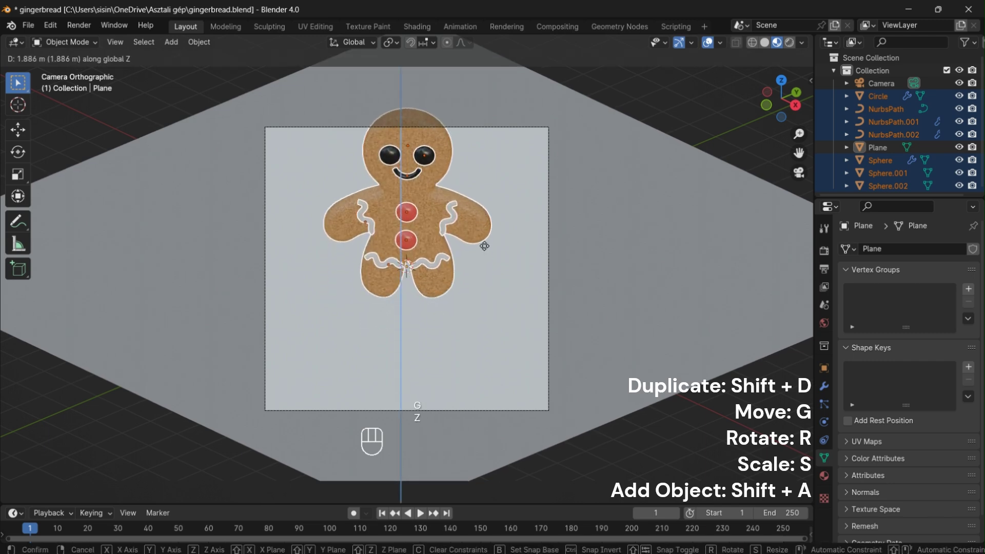
pyautogui.click(484, 246)
# Bring the figure back into the frame by moving it along Y and X, finishing with about -0.58 m along Y.
pyautogui.press('g')
pyautogui.press('y')
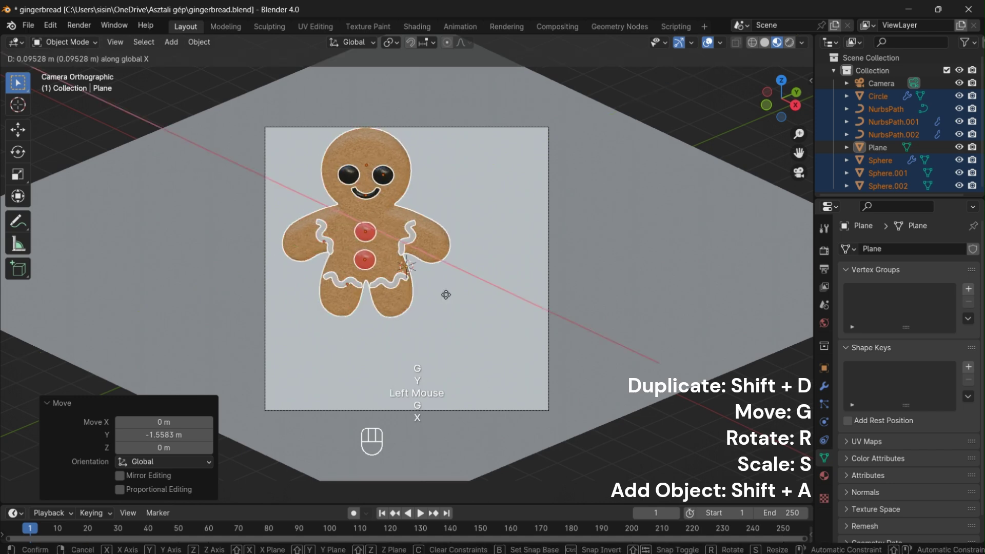
pyautogui.press('x')
pyautogui.click(501, 332)
pyautogui.press('g')
pyautogui.press('y')
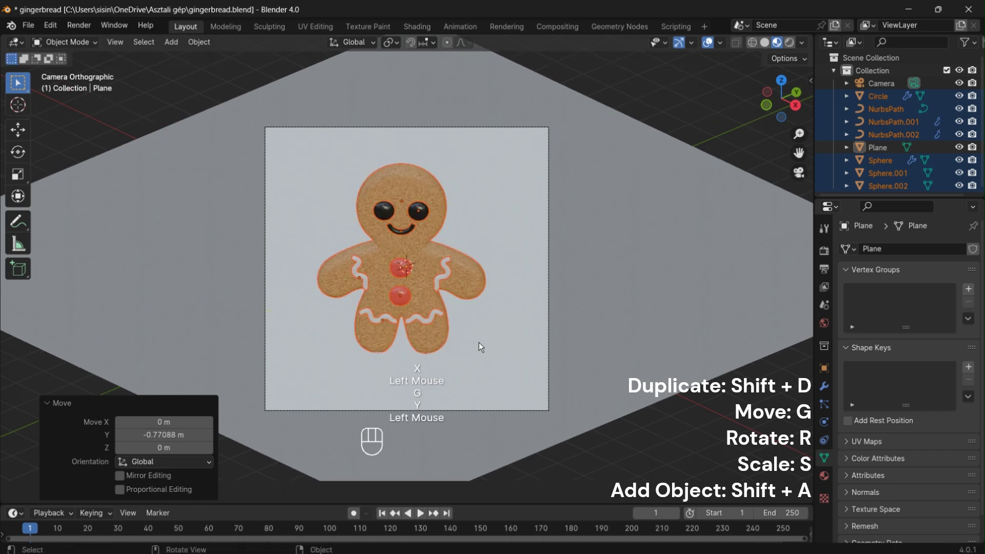
pyautogui.click(475, 320)
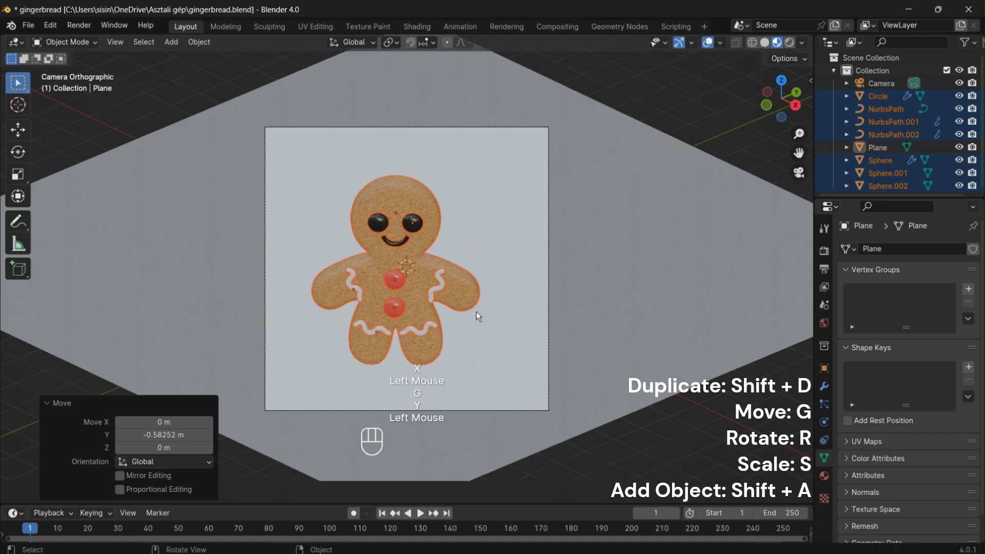
# Rotate the figure about 17° around Z and shift it left in the frame along Y and X, about -0.55 m along X.
pyautogui.press('r')
pyautogui.press('z')
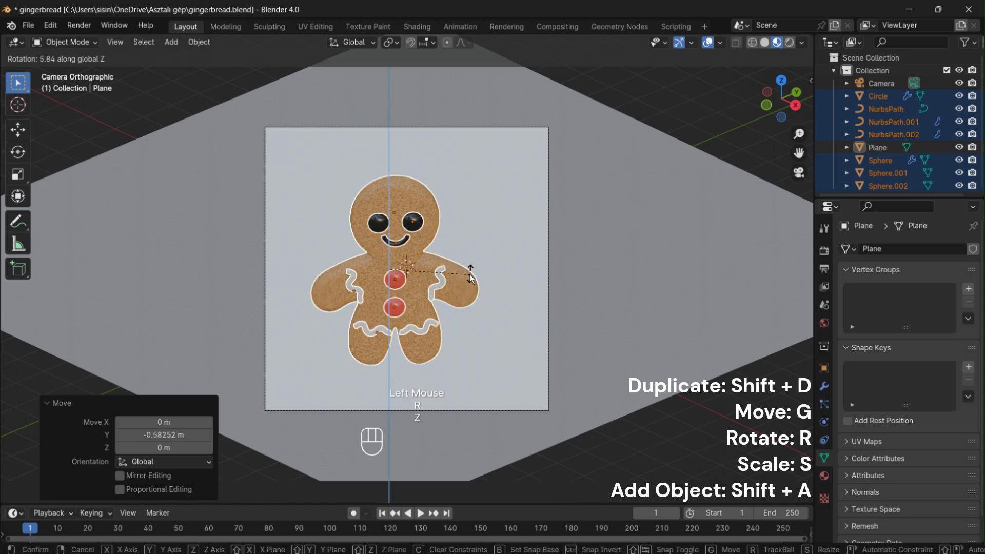
pyautogui.click(458, 260)
pyautogui.press('g')
pyautogui.press('y')
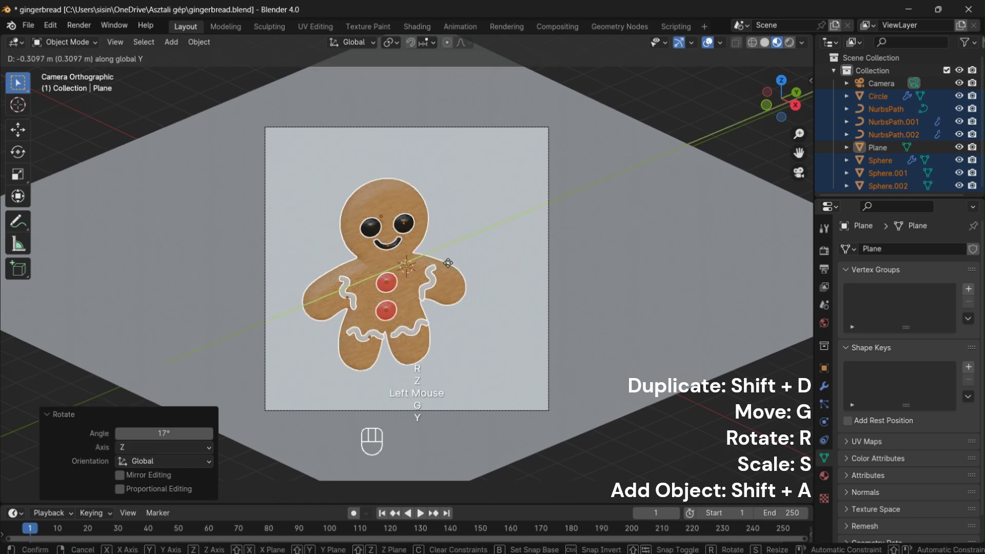
pyautogui.click(439, 266)
pyautogui.press('g')
pyautogui.press('x')
pyautogui.click(427, 260)
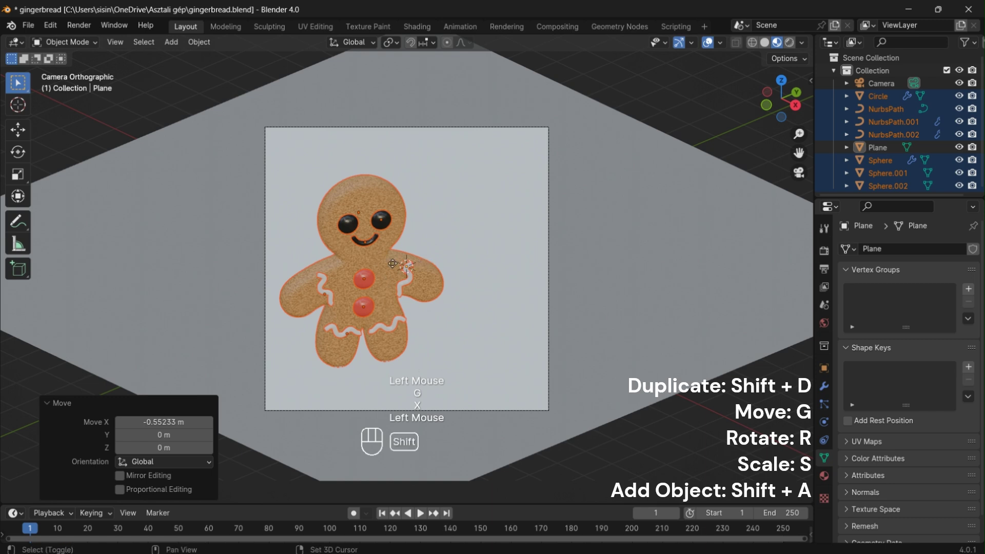
# Duplicate the whole figure in place and rotate the copy around Z in the opposite direction.
pyautogui.hotkey('shift', 'd')
pyautogui.rightClick(447, 205)
pyautogui.press('r')
pyautogui.press('z')
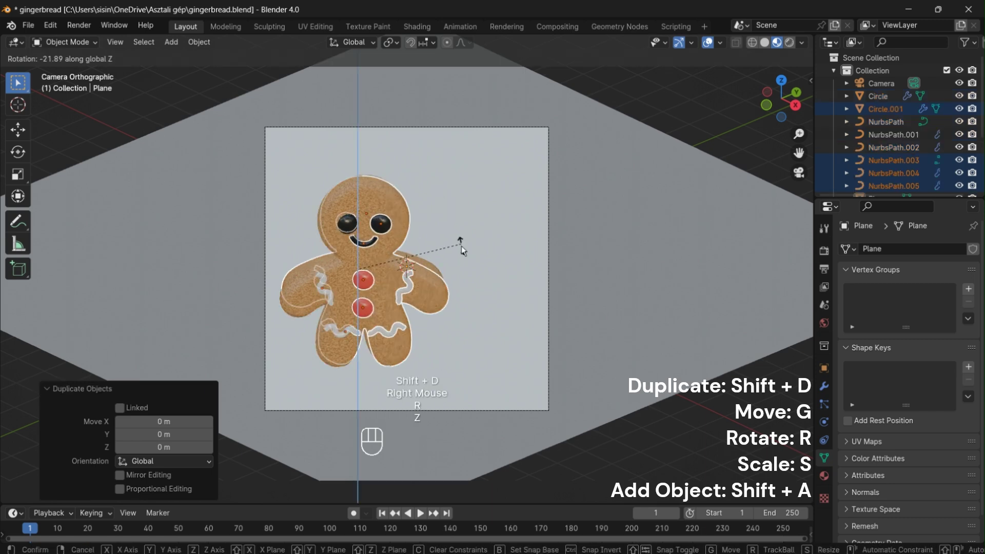
pyautogui.click(456, 258)
# Move the copied figure to the right of the original, about 1.11 m along Y and also along X.
pyautogui.press('g')
pyautogui.press('y')
pyautogui.press('g')
pyautogui.press('x')
pyautogui.click(506, 256)
pyautogui.press('g')
pyautogui.press('y')
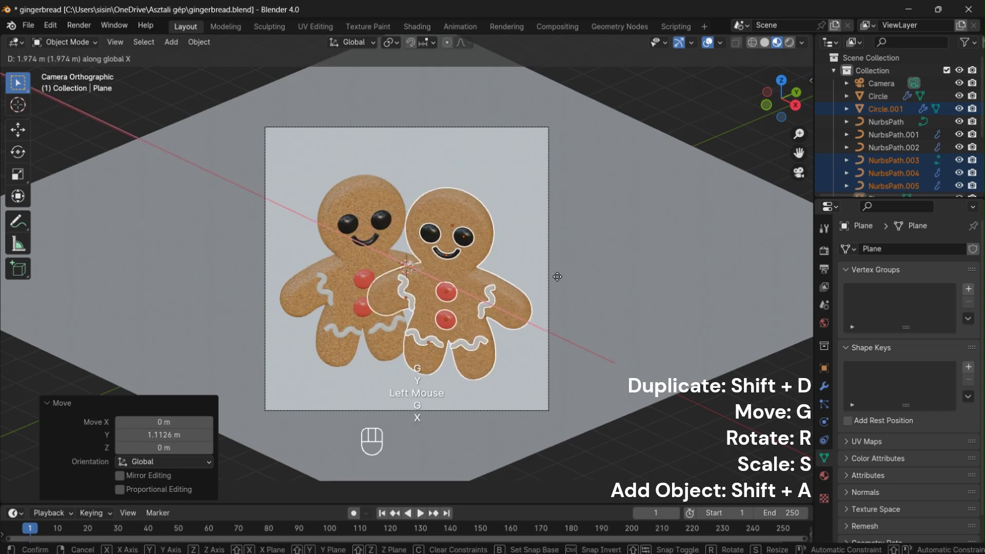
pyautogui.click(584, 265)
# Fine-tune the copy's position along X and Y so it stands slightly behind the original, finishing with about -0.51 m along X.
pyautogui.press('g')
pyautogui.press('y')
pyautogui.press('x')
pyautogui.click(569, 256)
pyautogui.press('g')
pyautogui.press('y')
pyautogui.click(554, 255)
pyautogui.press('g')
pyautogui.press('y')
pyautogui.press('x')
pyautogui.click(551, 250)
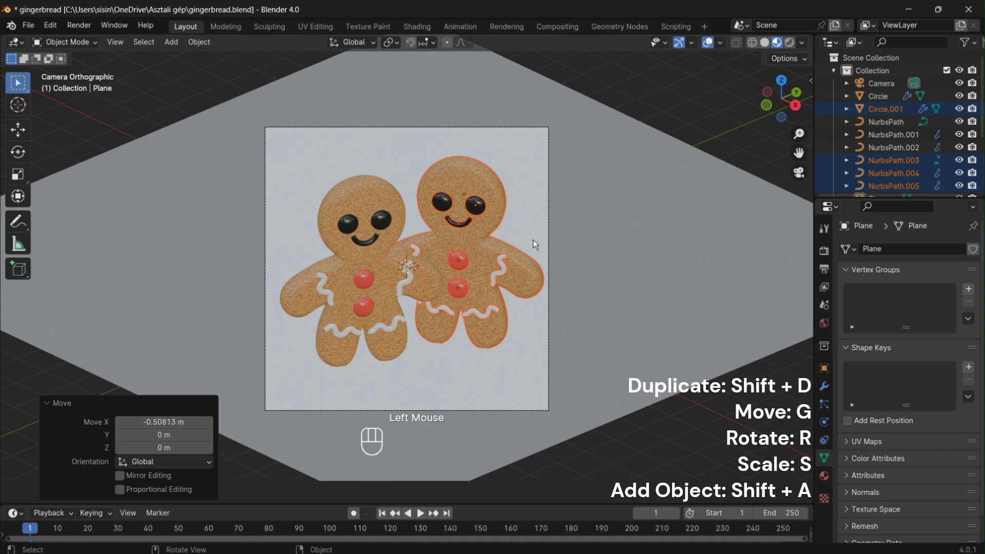
# Lock the camera to the view and orbit it to a lower viewing angle on the two figures.
pyautogui.click(436, 127)
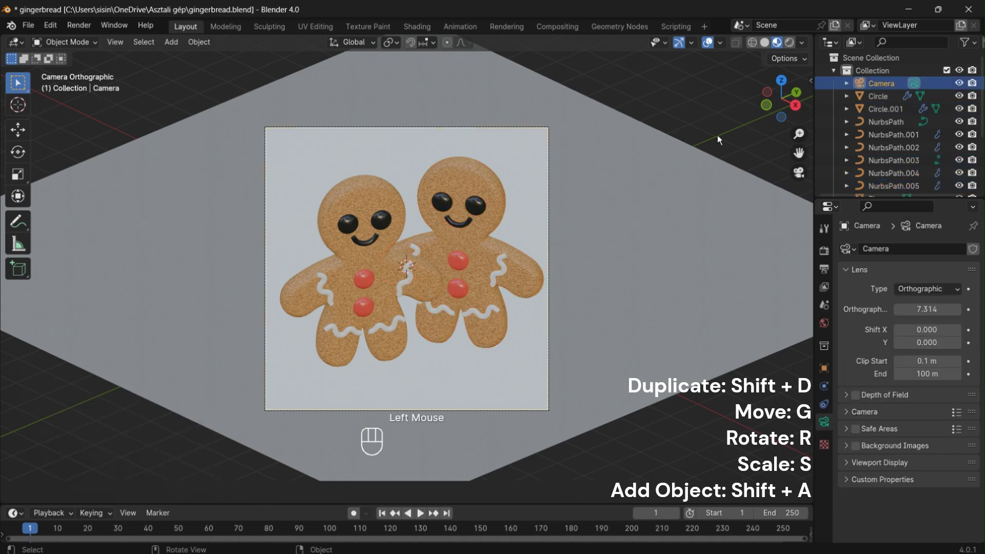
pyautogui.click(810, 80)
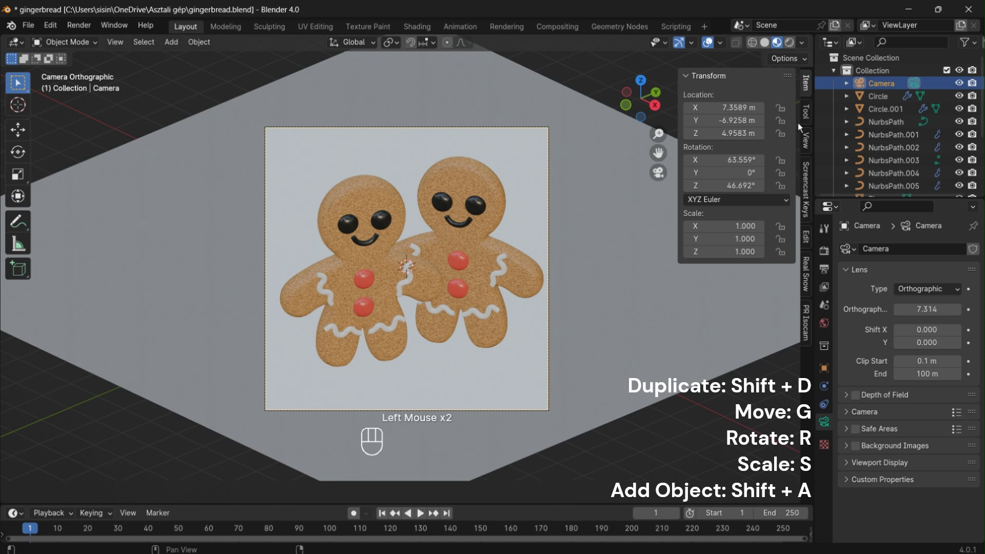
pyautogui.click(806, 137)
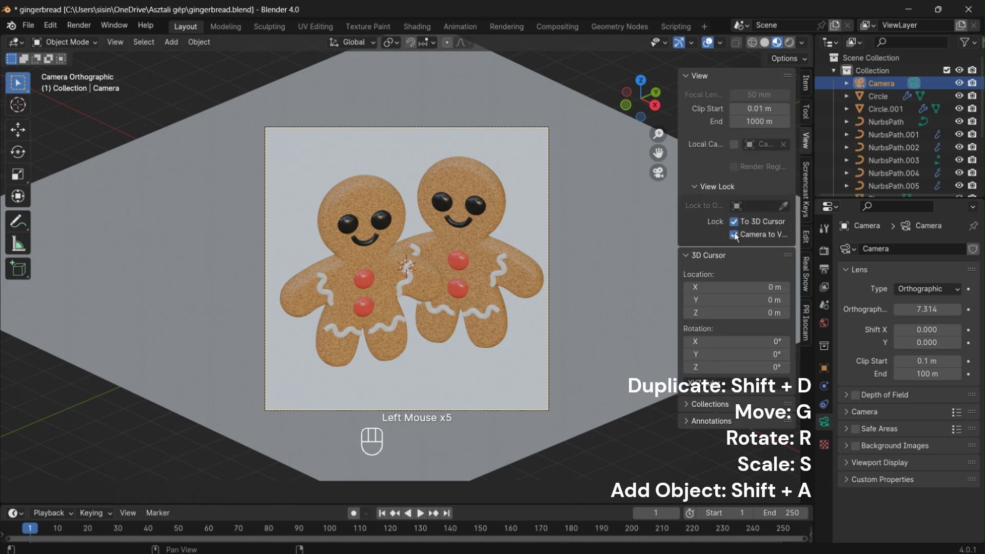
pyautogui.moveTo(425, 322); pyautogui.dragTo(424, 307, button='middle')
# Move the camera along Z by about 0.94 m to center the figures vertically in the frame.
pyautogui.press('g')
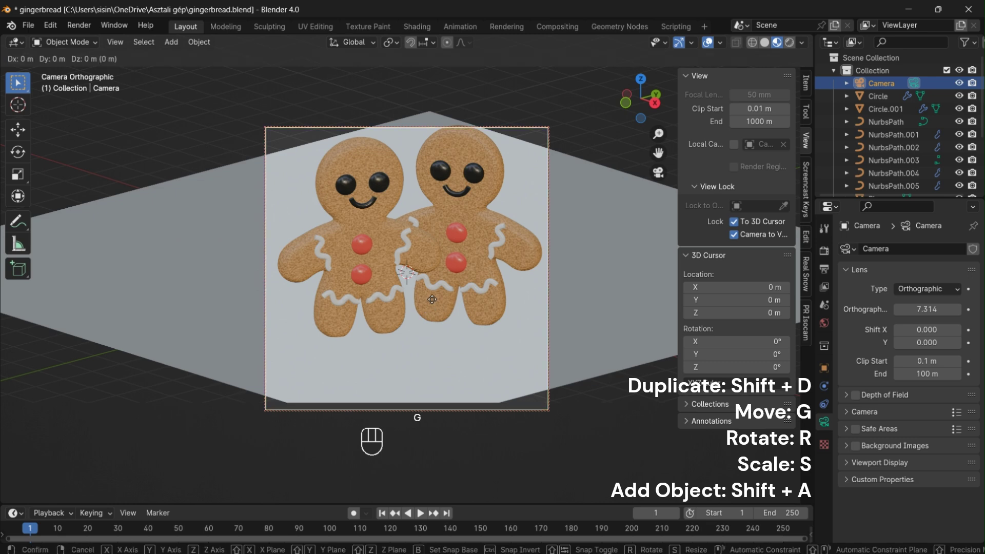
pyautogui.press('z')
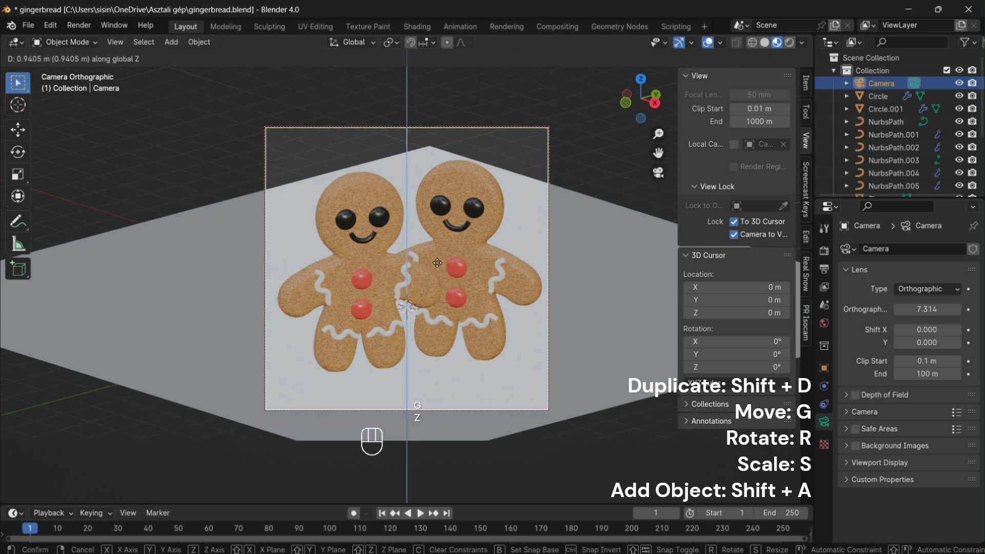
pyautogui.click(437, 262)
# Scale the ground plane up by a factor of about 1.74 so it fills the camera frame.
pyautogui.click(617, 266)
pyautogui.press('s')
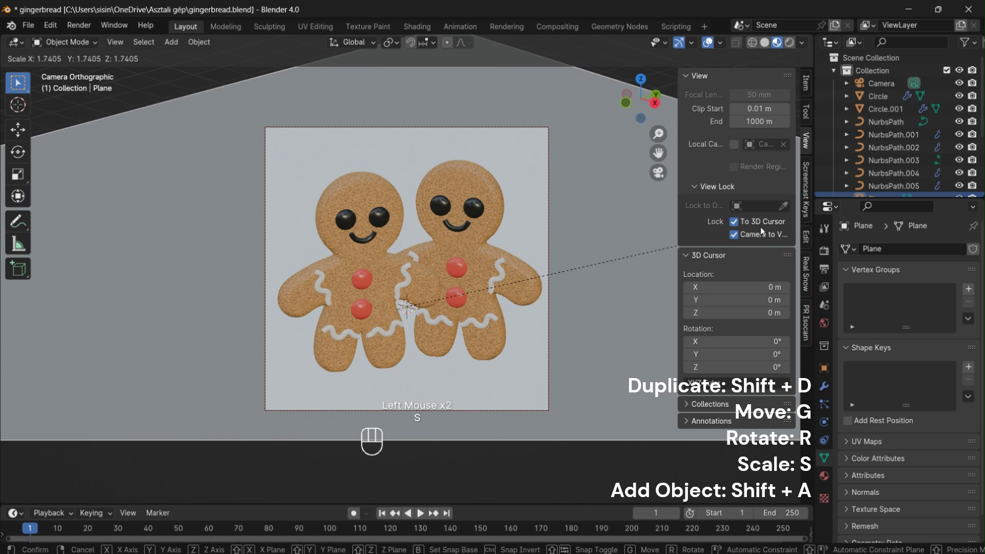
pyautogui.click(759, 227)
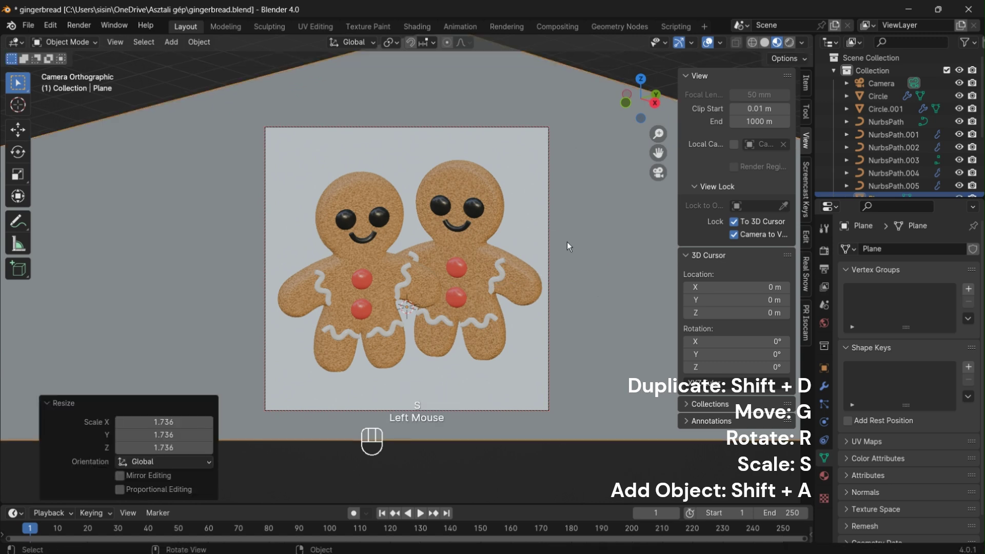
# Switch the scene's render engine to Cycles.
pyautogui.click(824, 268)
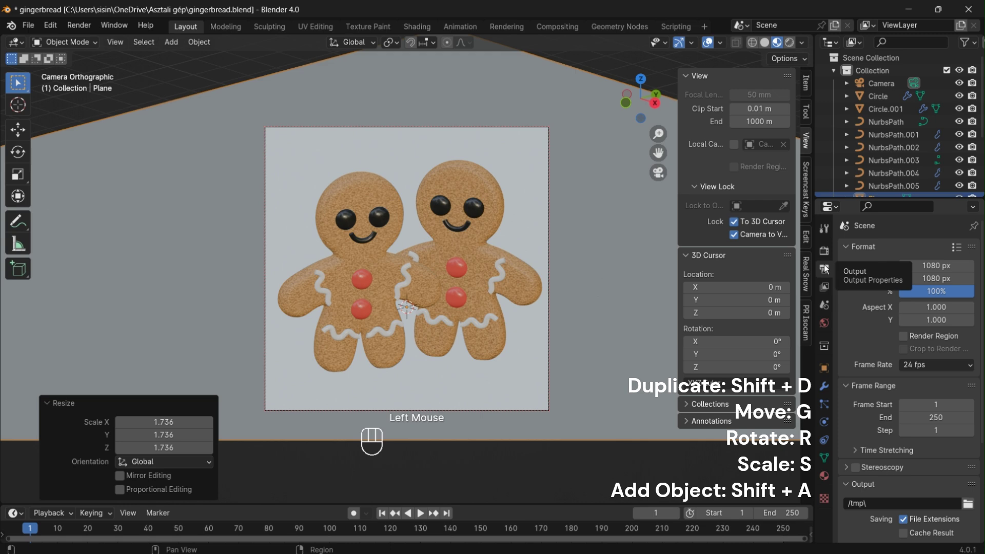
pyautogui.click(824, 250)
pyautogui.click(921, 251)
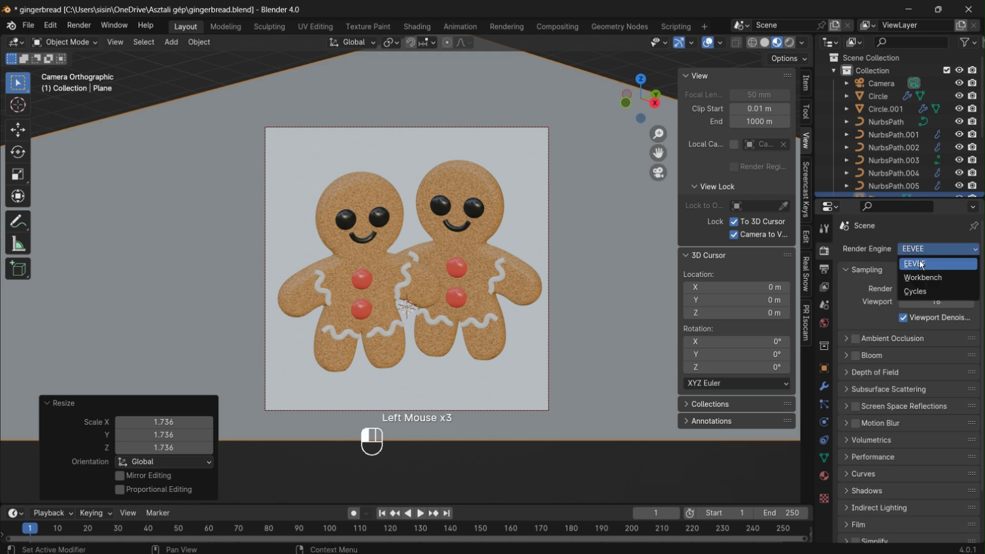
pyautogui.click(922, 292)
# Set the maximum samples to 500 for both the viewport and the final render.
pyautogui.scroll(-1, 911, 306)
pyautogui.scroll(-2, 911, 306)
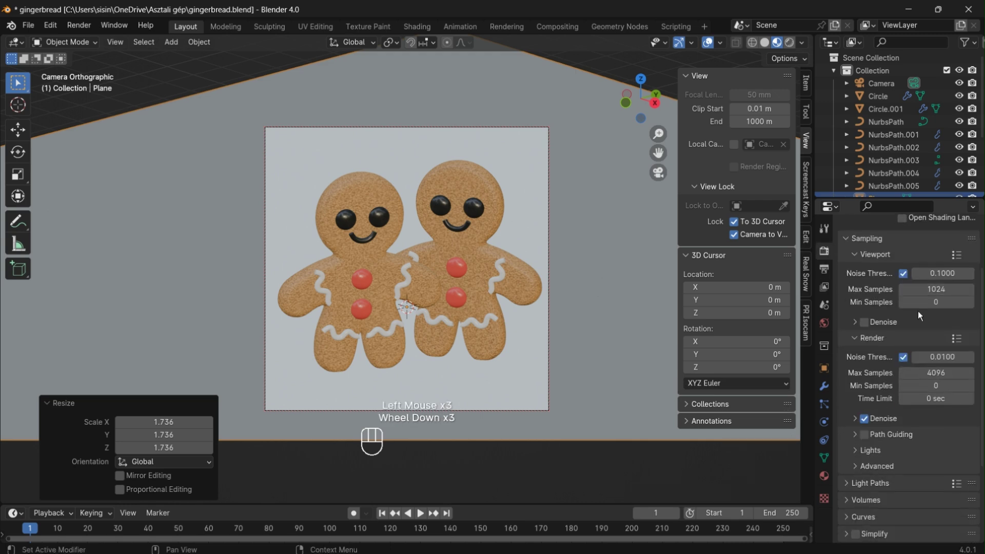
pyautogui.click(933, 289)
pyautogui.write('500')
pyautogui.press('Return')
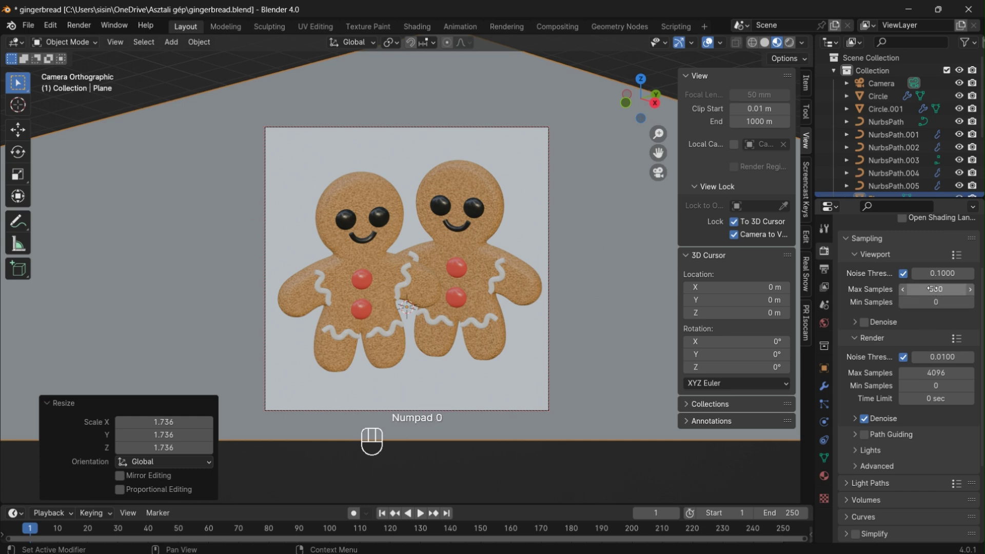
pyautogui.click(935, 375)
pyautogui.write('500')
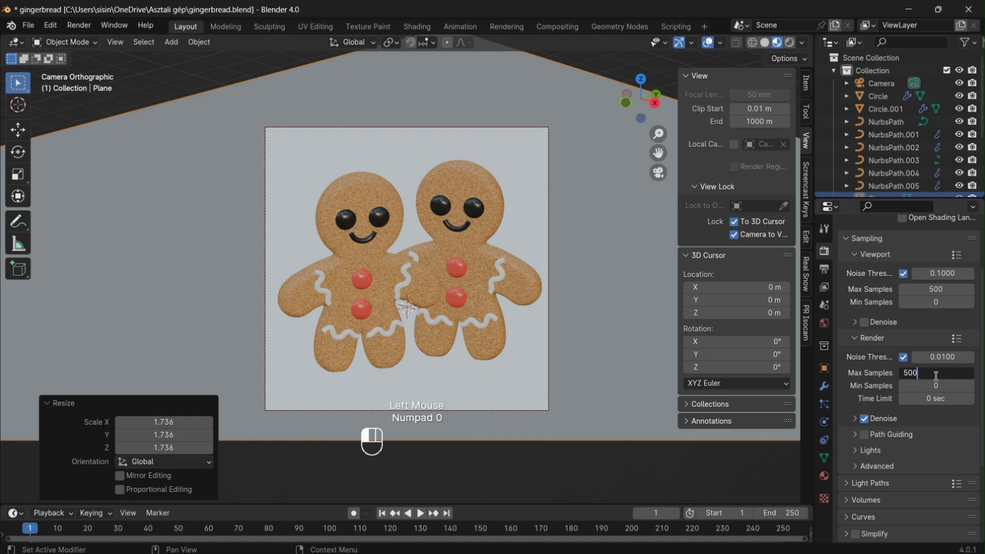
pyautogui.press('Return')
# Set the color management view transform to Filmic with the Medium High Contrast look.
pyautogui.scroll(-2, 925, 401)
pyautogui.scroll(-4, 924, 408)
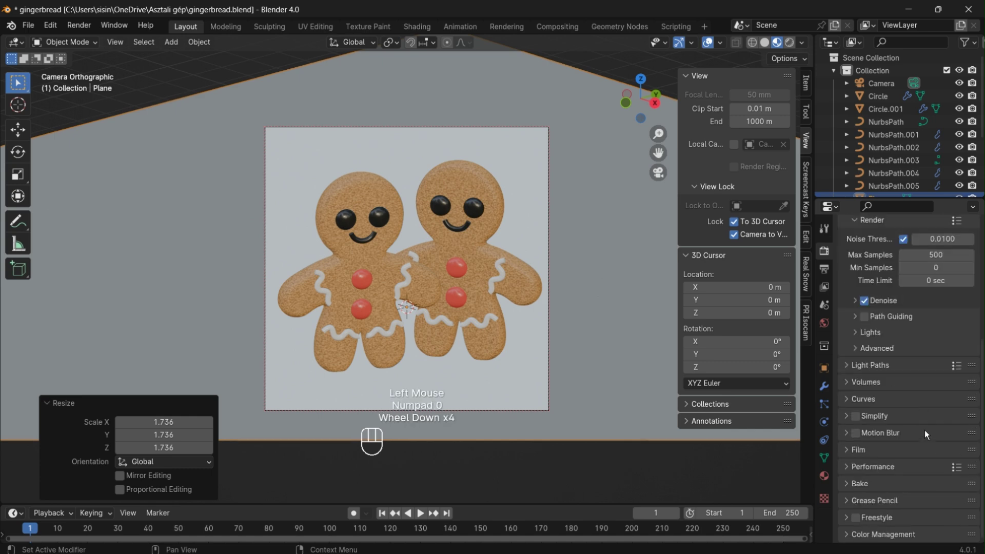
pyautogui.click(898, 530)
pyautogui.scroll(-3, 916, 466)
pyautogui.scroll(-1, 926, 464)
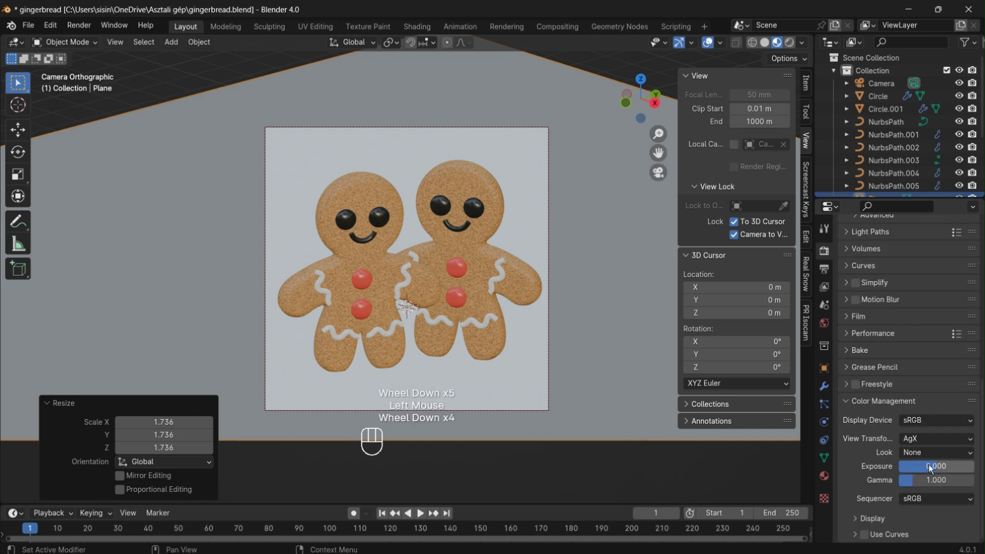
pyautogui.click(925, 443)
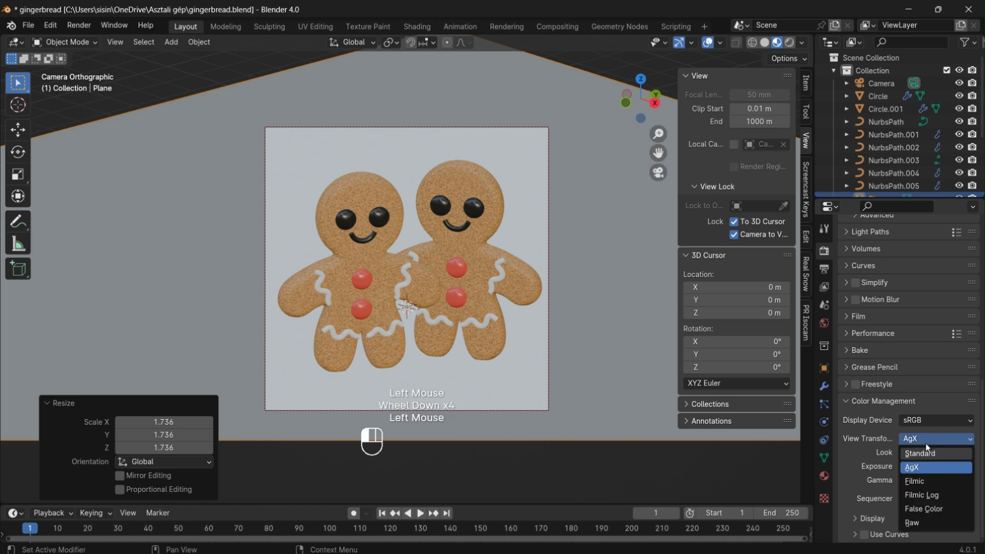
pyautogui.click(927, 482)
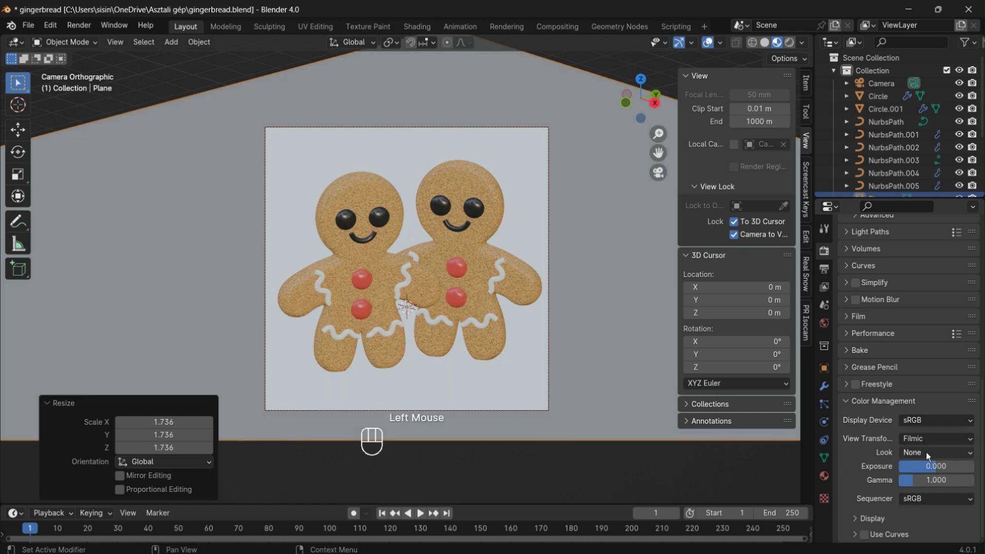
pyautogui.click(925, 451)
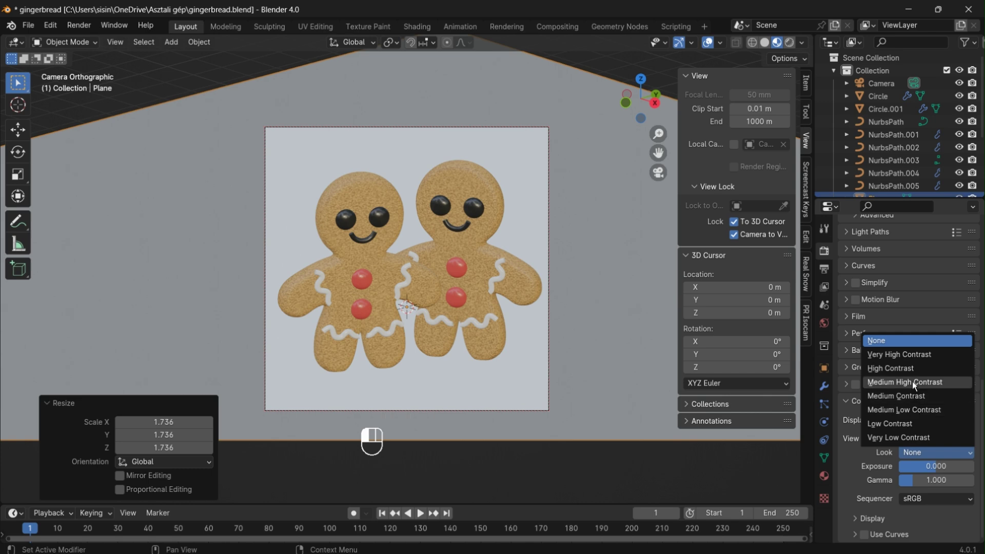
pyautogui.click(915, 385)
# Set the color management exposure to 0.2.
pyautogui.click(941, 466)
pyautogui.write('0.2')
pyautogui.press('Return')
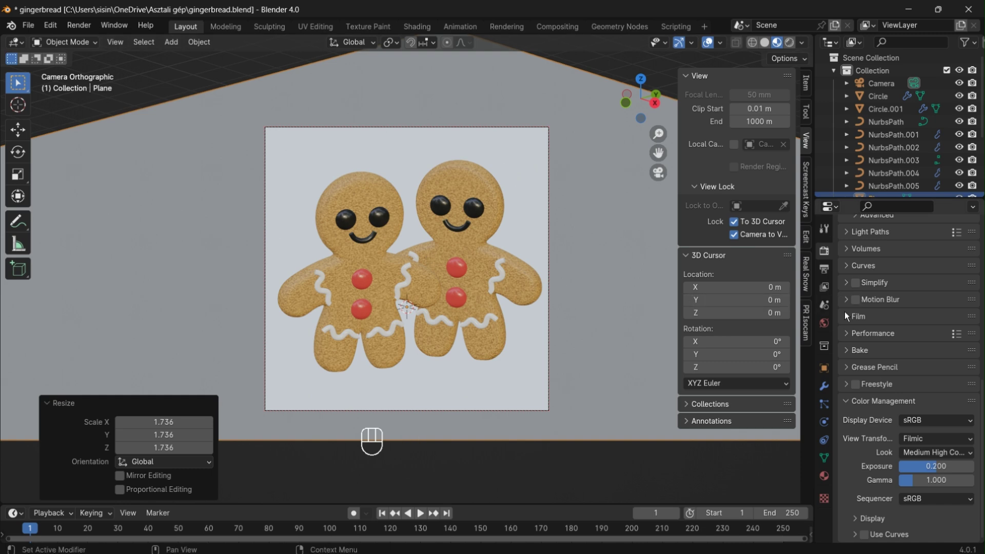
# Brighten the world background color and tint it a very pale lavender.
pyautogui.click(824, 323)
pyautogui.click(926, 329)
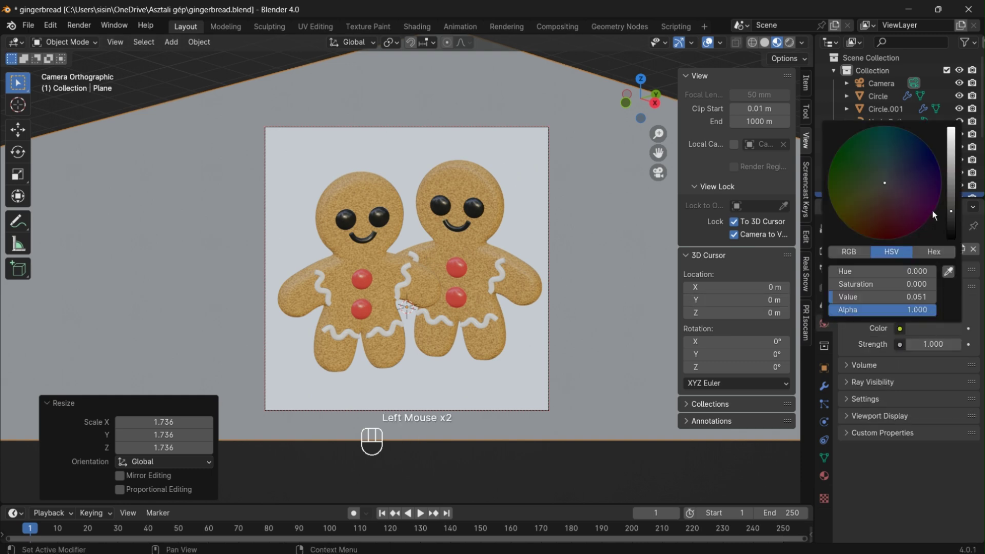
pyautogui.moveTo(952, 196); pyautogui.dragTo(925, 154)
pyautogui.moveTo(887, 181); pyautogui.dragTo(891, 183)
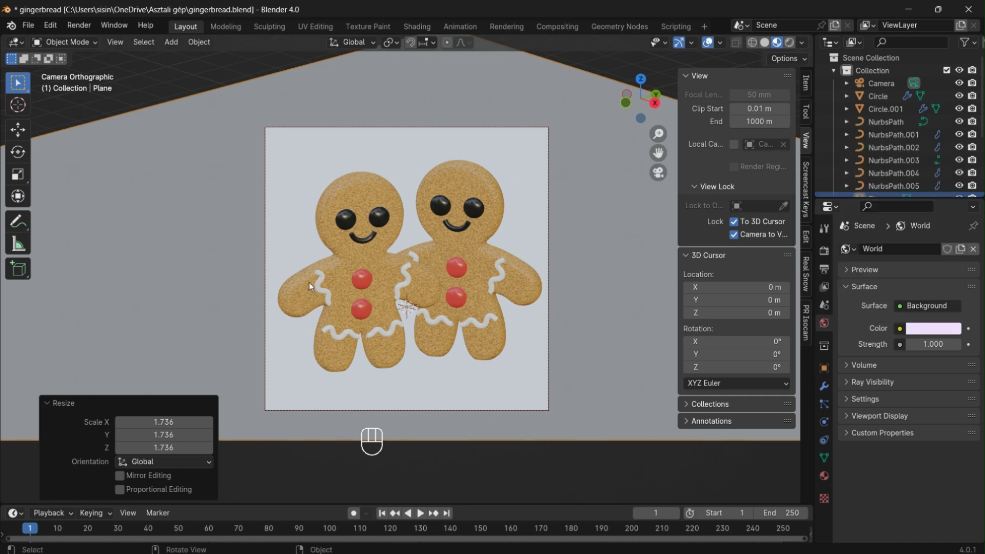
# Add an area light to the scene and raise it about 6.48 m along Z.
pyautogui.hotkey('shift', 'a')
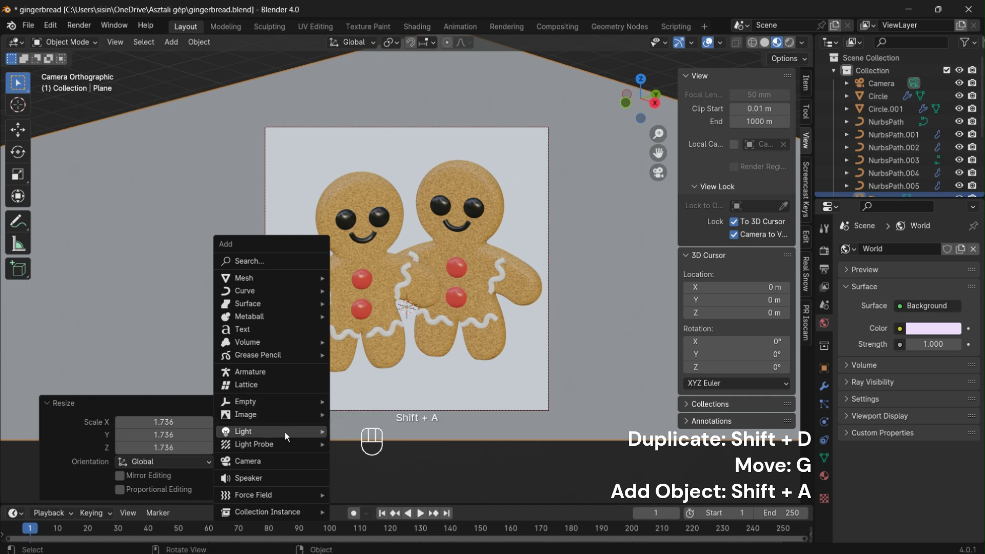
pyautogui.moveTo(285, 430)
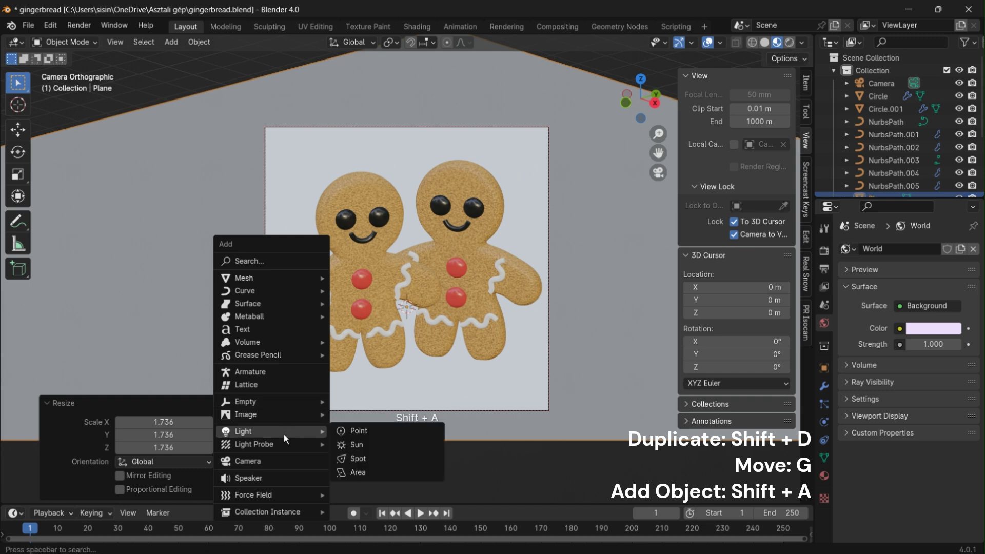
pyautogui.click(367, 472)
pyautogui.scroll(-4, 414, 418)
pyautogui.press('g')
pyautogui.press('z')
pyautogui.click(740, 322)
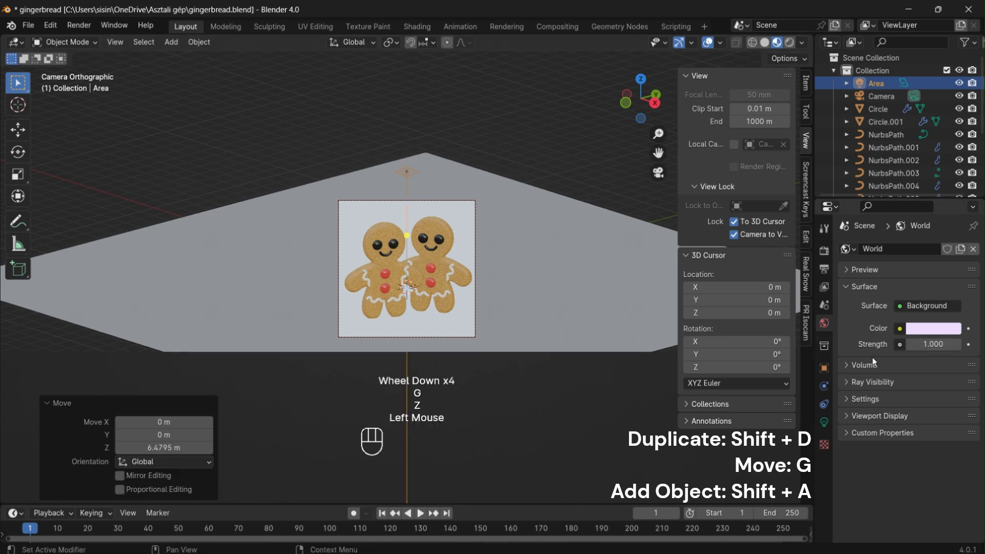
# Set the area light's power to 400 W and give it a pale warm orange color.
pyautogui.click(824, 421)
pyautogui.click(922, 335)
pyautogui.write('400')
pyautogui.press('Return')
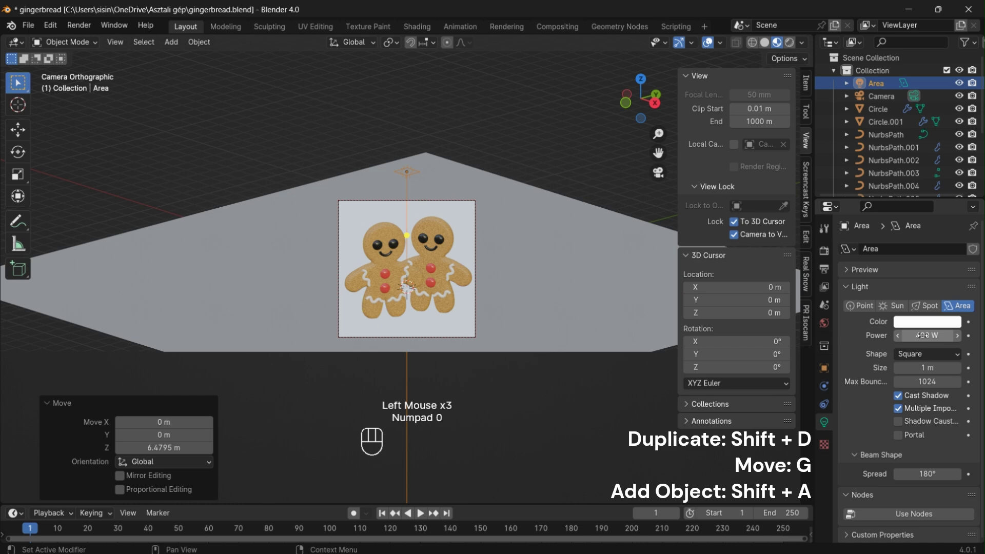
pyautogui.click(922, 323)
pyautogui.moveTo(883, 198); pyautogui.dragTo(879, 198)
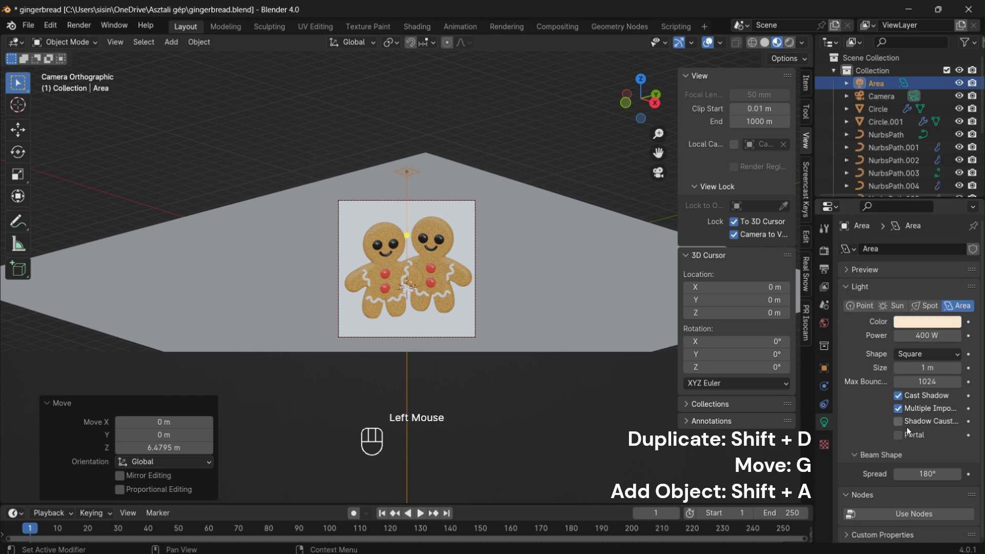
# Change the area light's shape to Disk and enlarge its size to 3.38 m.
pyautogui.moveTo(923, 368); pyautogui.dragTo(140, 364)
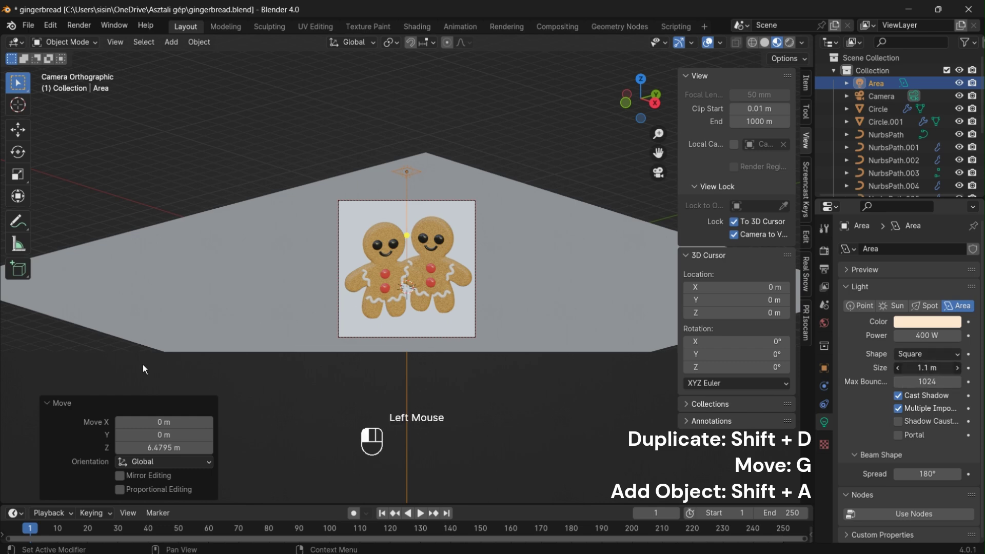
pyautogui.click(913, 354)
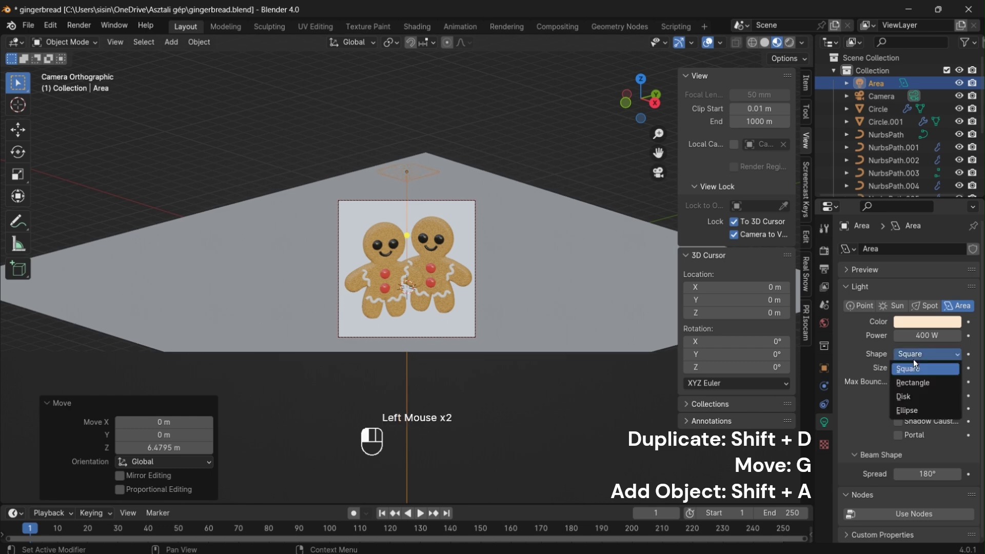
pyautogui.click(914, 396)
pyautogui.moveTo(923, 371); pyautogui.dragTo(946, 372)
# Raise the disk-shaped area light about 2.06 m further along Z.
pyautogui.scroll(-1, 495, 265)
pyautogui.press('g')
pyautogui.press('z')
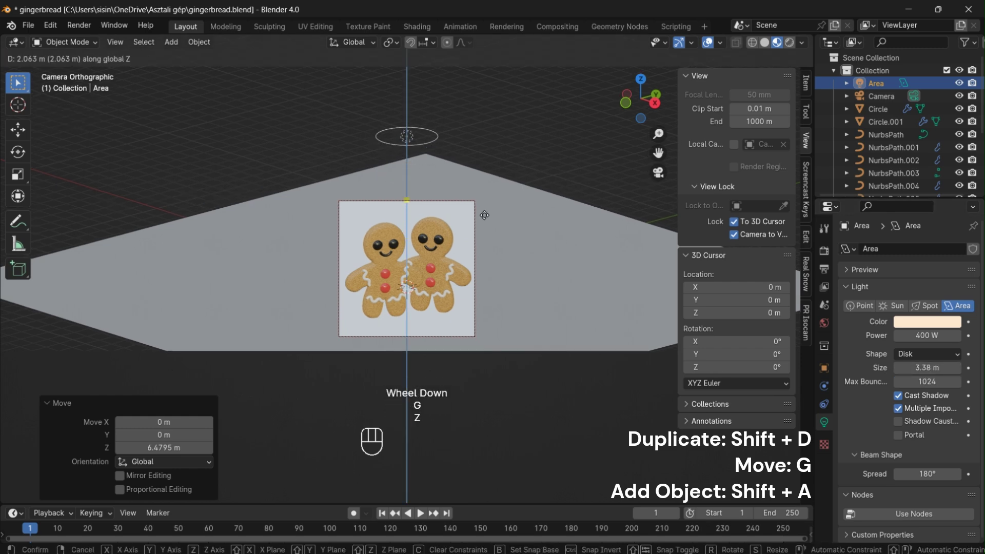
pyautogui.click(485, 215)
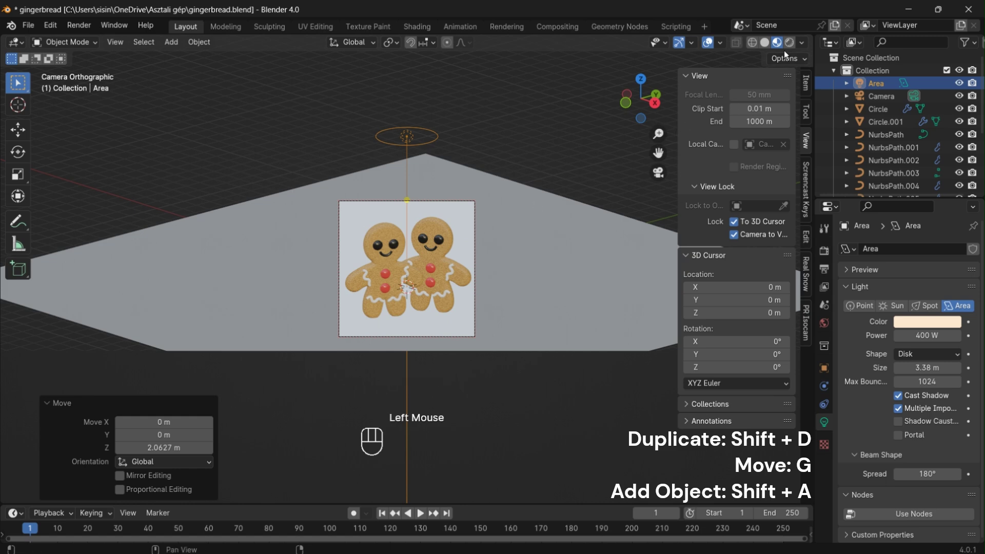
# In top view, enlarge the light to 3.9 m and move it over the figures, about 3.65 m along X and -2.99 m along Y.
pyautogui.press('KP_7')
pyautogui.scroll(-1, 556, 205)
pyautogui.scroll(-2, 555, 214)
pyautogui.scroll(1, 555, 214)
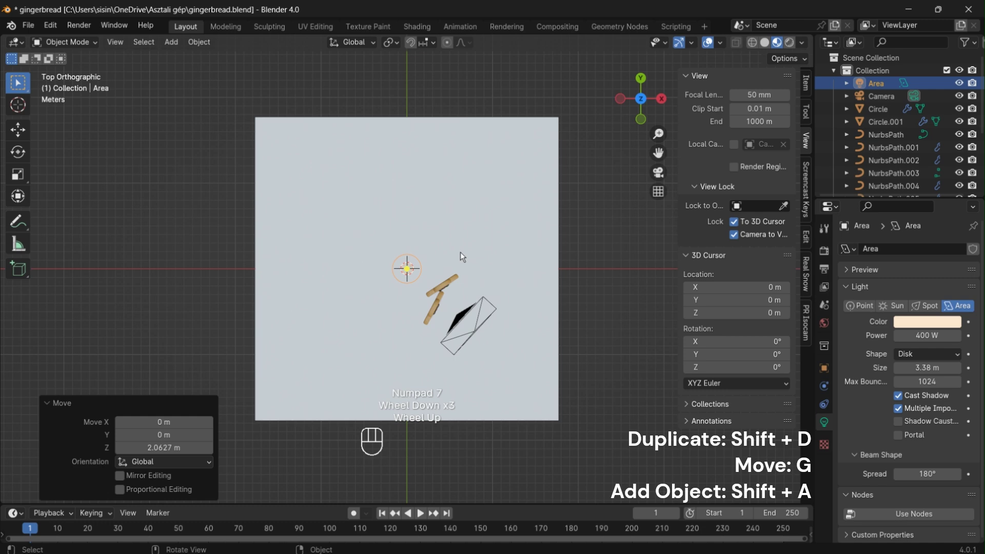
pyautogui.moveTo(927, 368); pyautogui.dragTo(941, 367)
pyautogui.press('g')
pyautogui.click(533, 307)
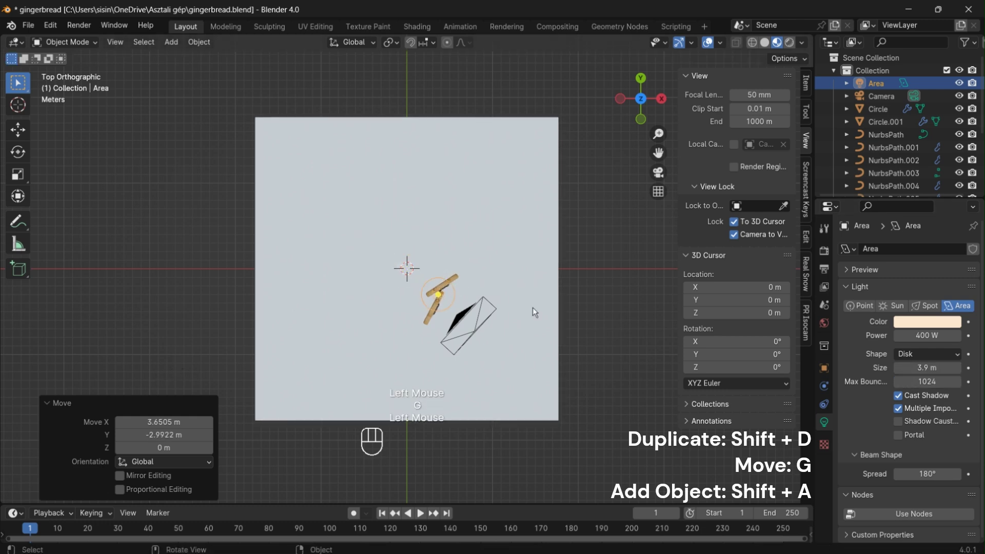
# Duplicate the area light twice, placing one copy on each side of the camera, then return to the camera view.
pyautogui.hotkey('shift', 'd')
pyautogui.click(602, 300)
pyautogui.hotkey('shift', 'd')
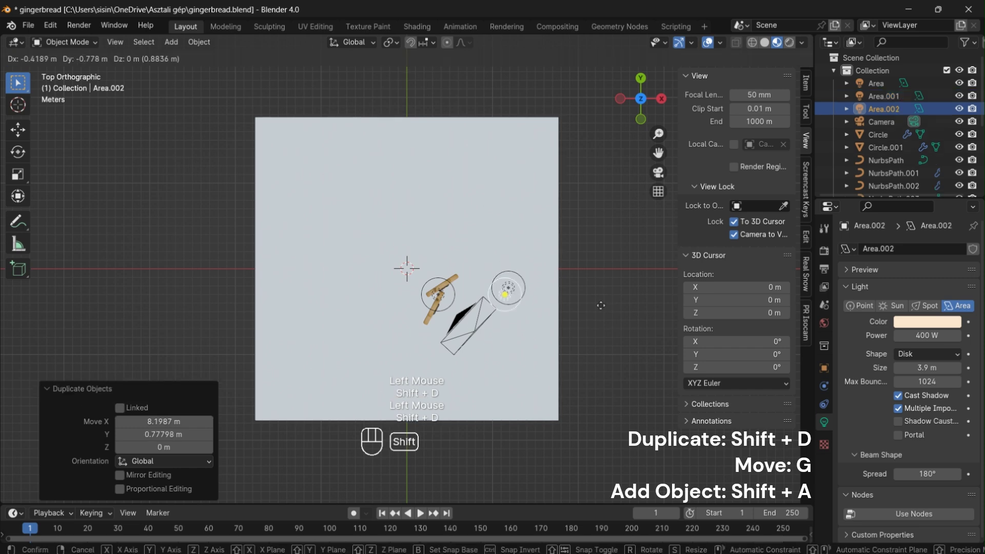
pyautogui.click(532, 363)
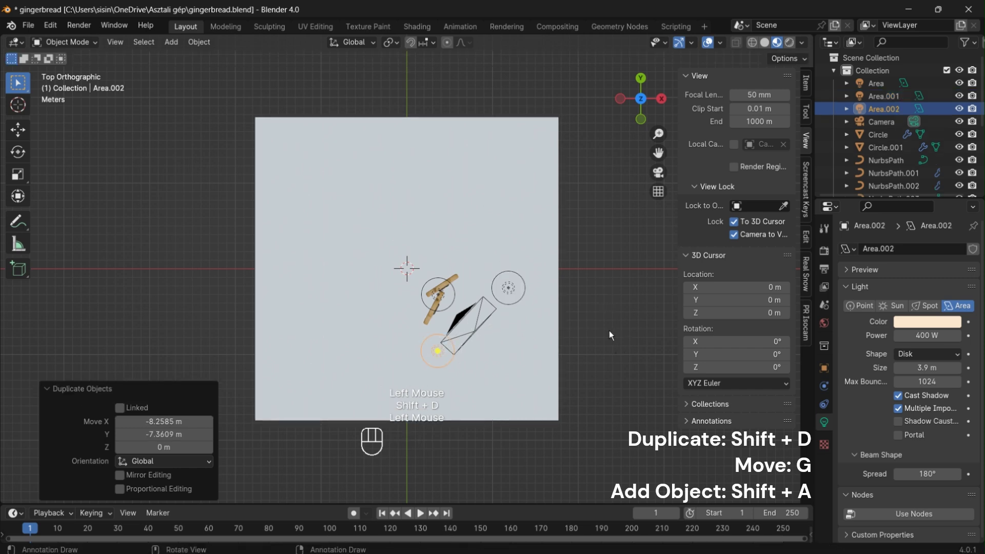
pyautogui.press('KP_0')
pyautogui.scroll(1, 610, 308)
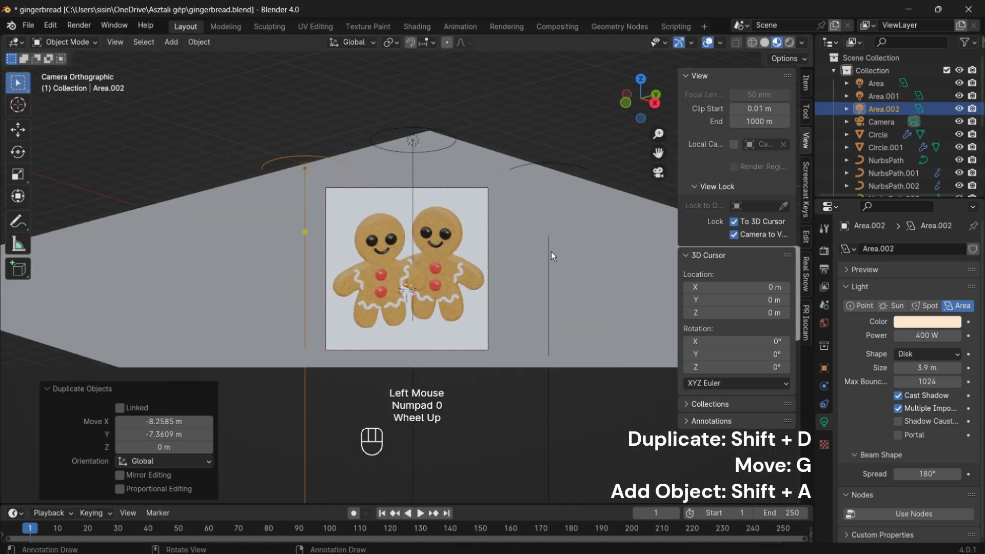
pyautogui.scroll(-1, 451, 209)
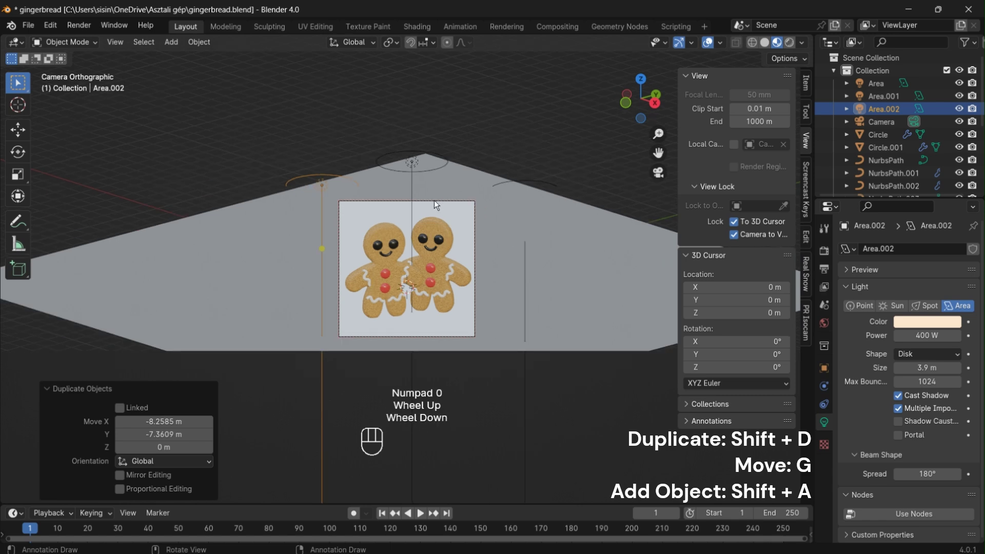
# Raise the camera about 0.12 m along Z, then deselect it.
pyautogui.click(434, 200)
pyautogui.press('g')
pyautogui.press('z')
pyautogui.click(434, 198)
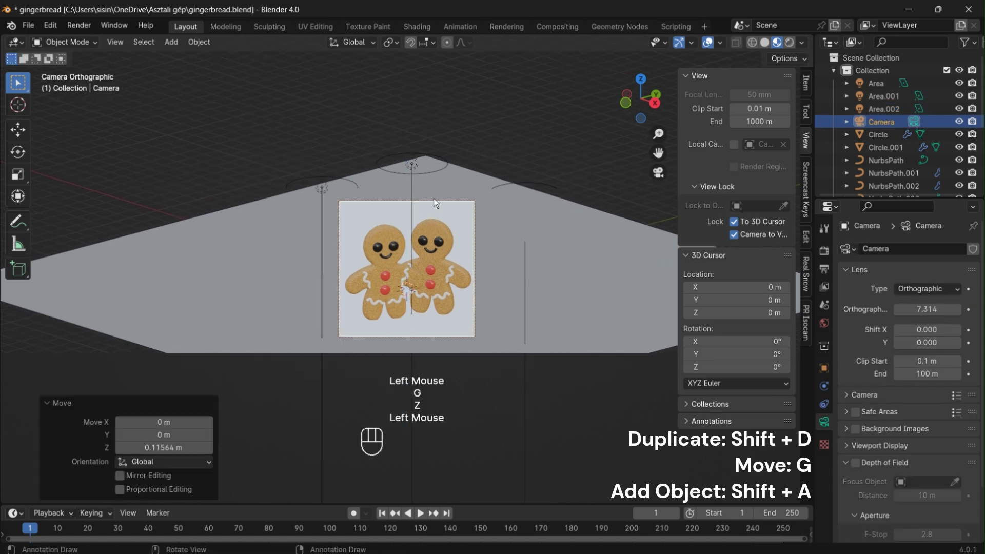
pyautogui.click(557, 142)
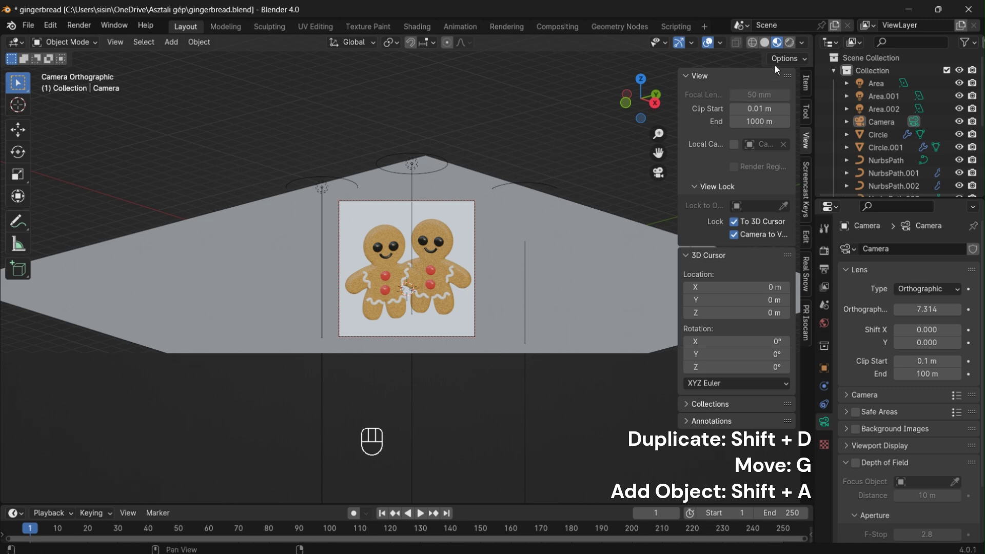
# Preview the scene in rendered shading and raise the camera a further 0.86 m or so along Z.
pyautogui.click(790, 43)
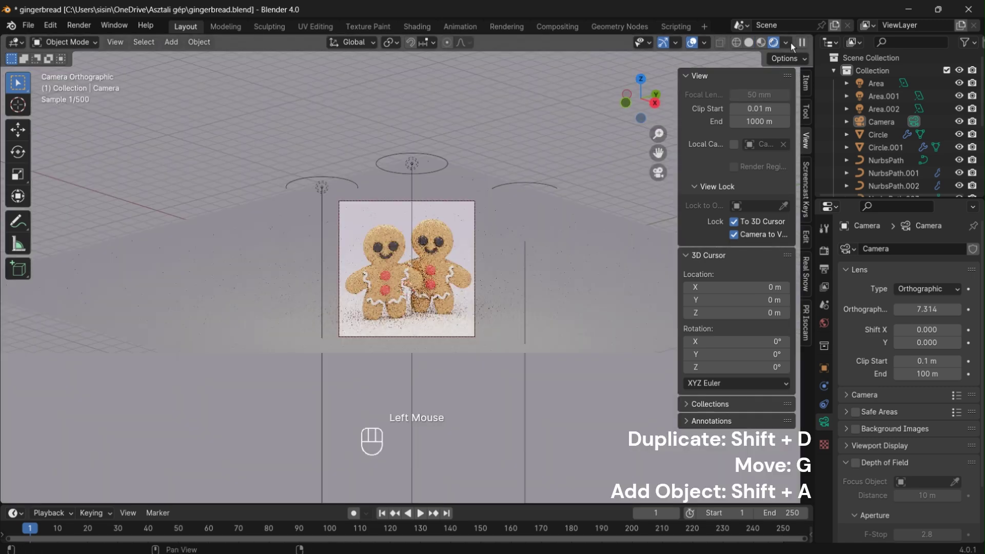
pyautogui.click(414, 201)
pyautogui.moveTo(433, 275); pyautogui.dragTo(431, 266, button='middle')
pyautogui.press('g')
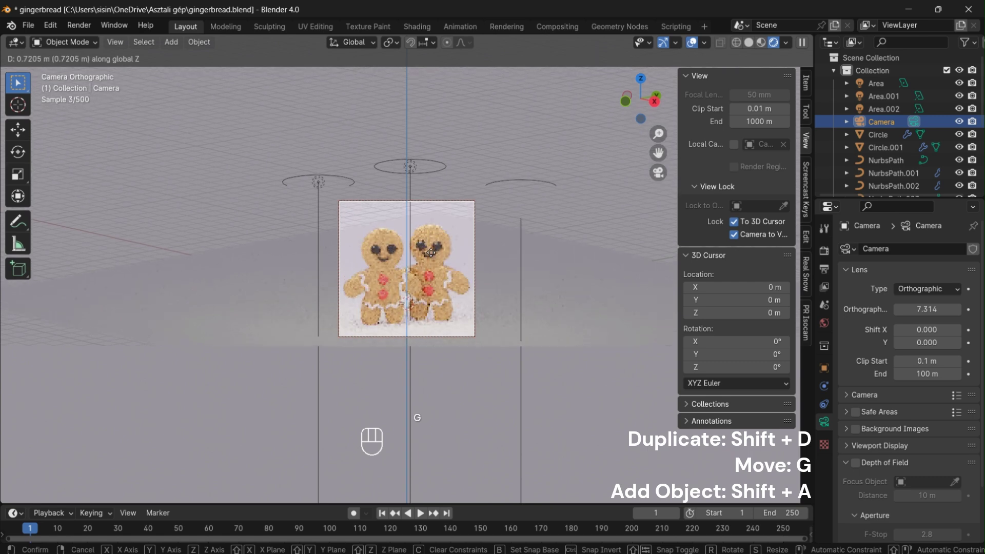
pyautogui.click(466, 251)
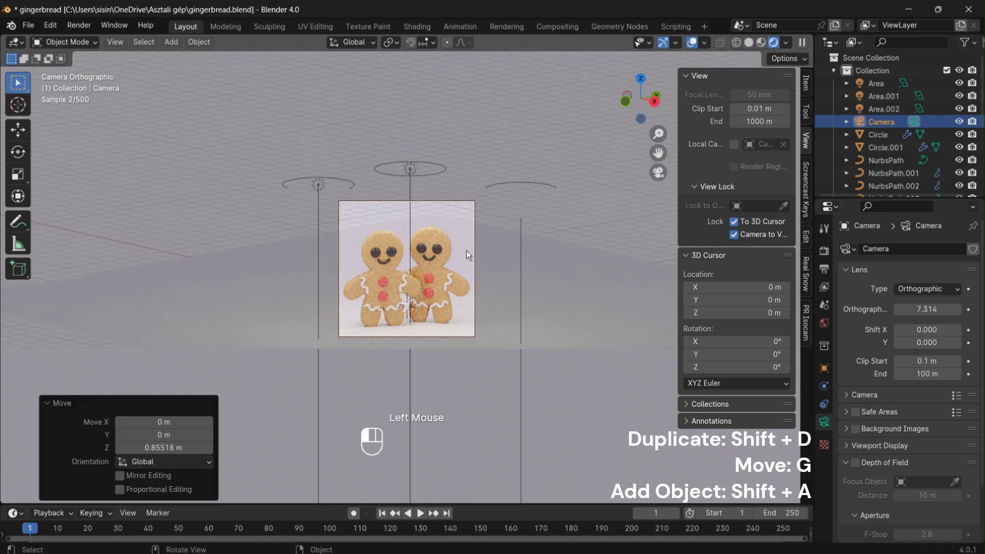
# Select the floor plane and turn off both view locks, To 3D Cursor and Camera to View.
pyautogui.click(568, 278)
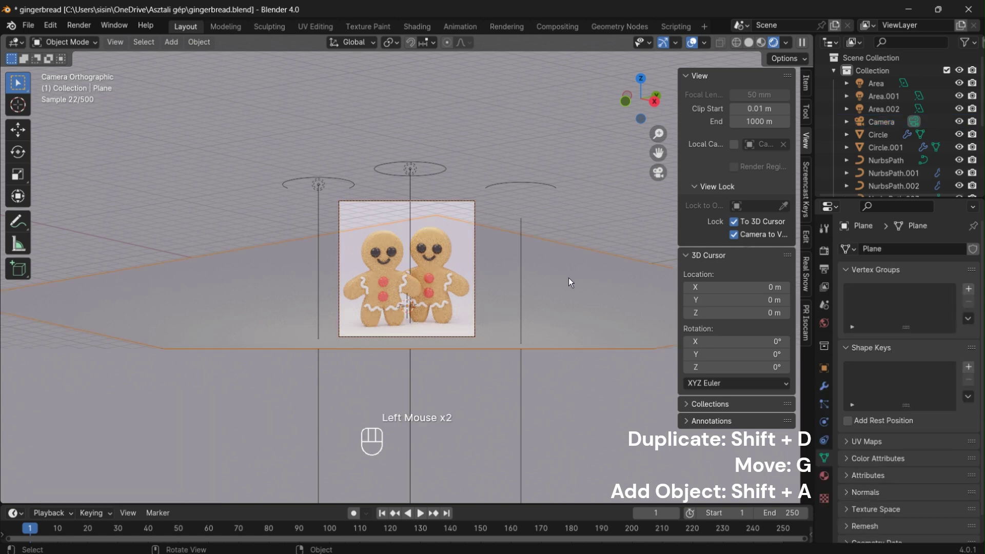
pyautogui.click(733, 221)
pyautogui.click(735, 235)
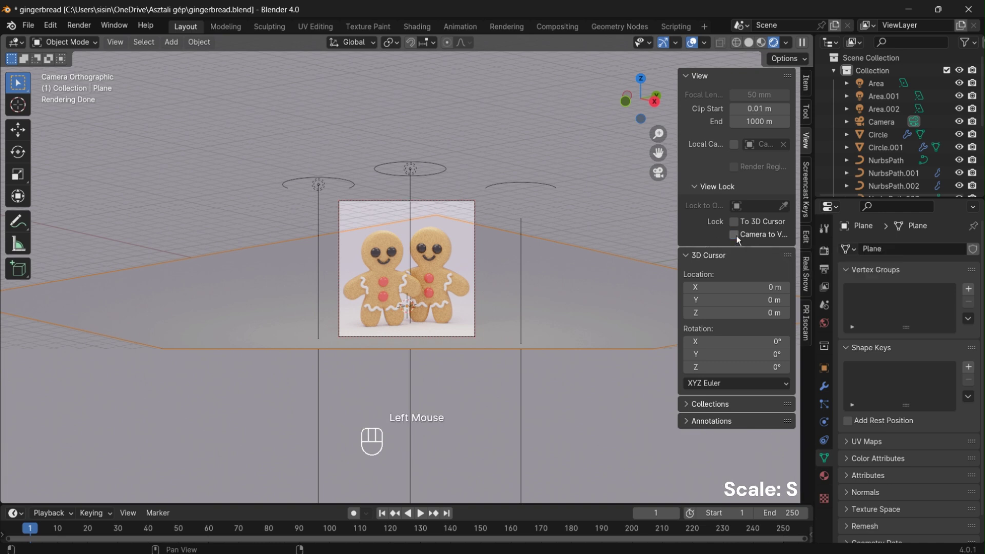
# Scale the floor plane up uniformly by about 1.535 and save the file.
pyautogui.press('s')
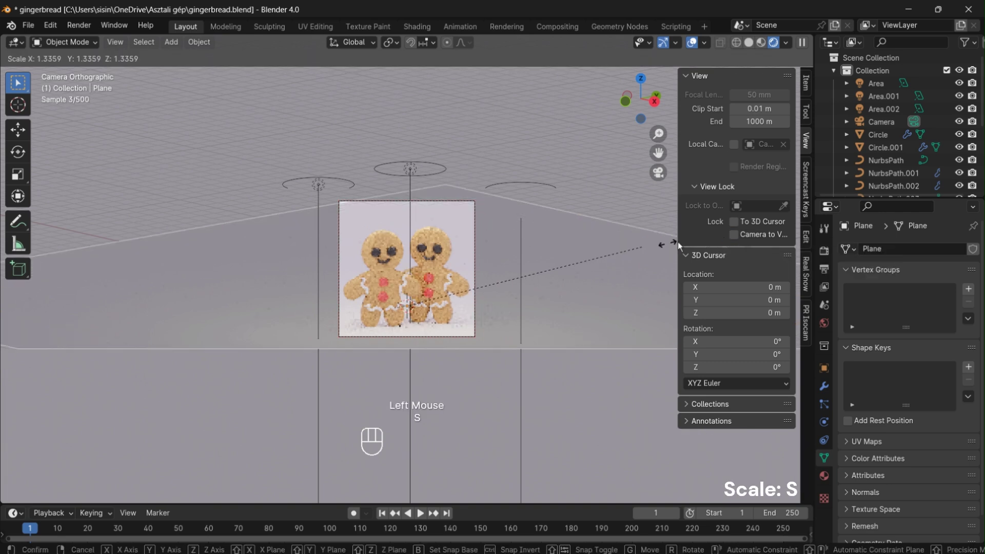
pyautogui.click(678, 243)
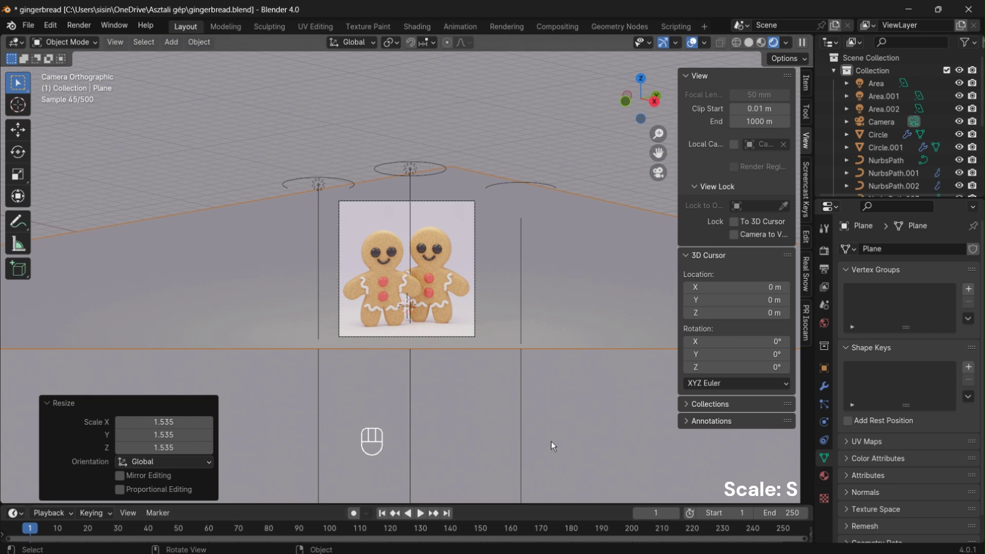
pyautogui.hotkey('ctrl', 's')
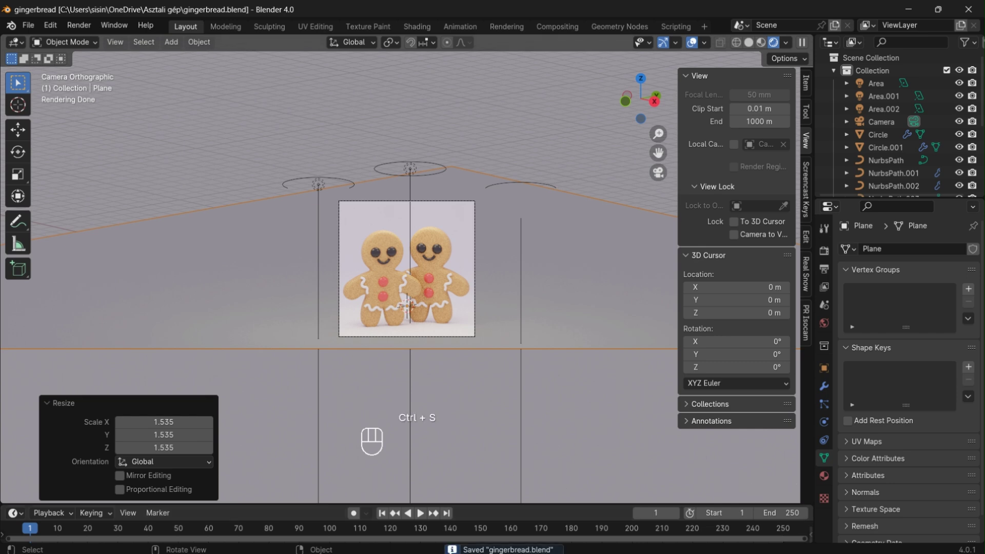
# Create a new material for the floor plane.
pyautogui.click(590, 305)
pyautogui.click(824, 475)
pyautogui.click(908, 303)
pyautogui.click(908, 303)
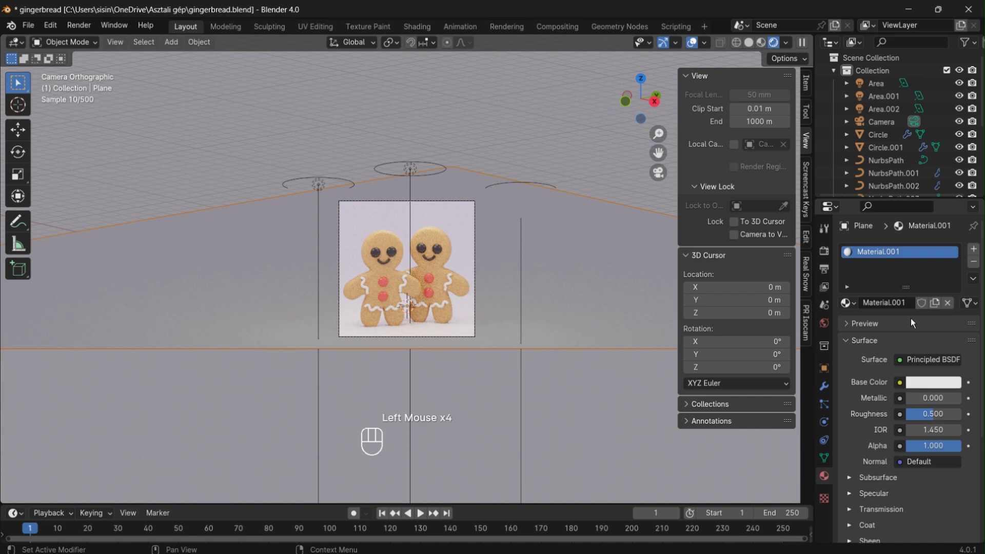
# Try blue and lavender base colors on the floor plane's material, settling on a light pink with a saturation of about 0.351.
pyautogui.click(920, 383)
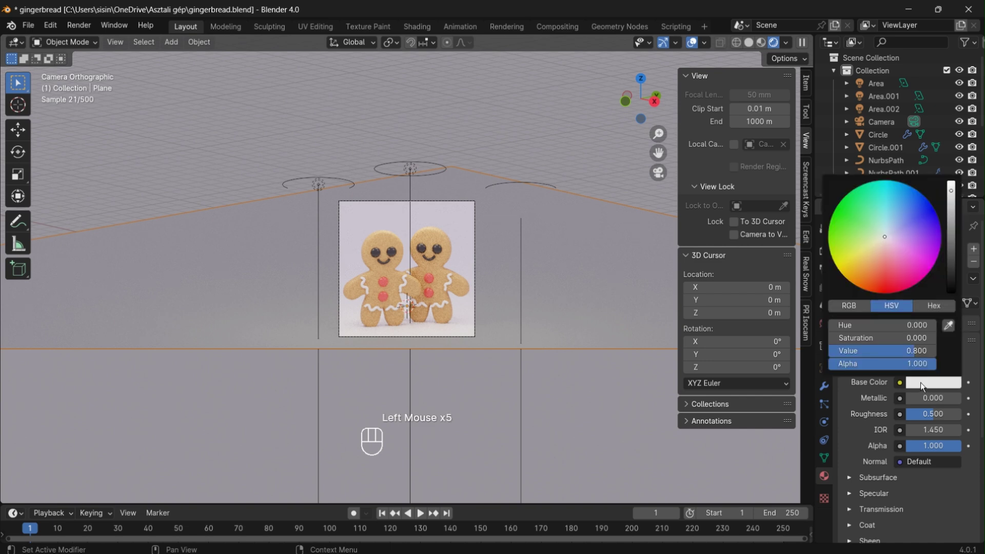
pyautogui.click(890, 227)
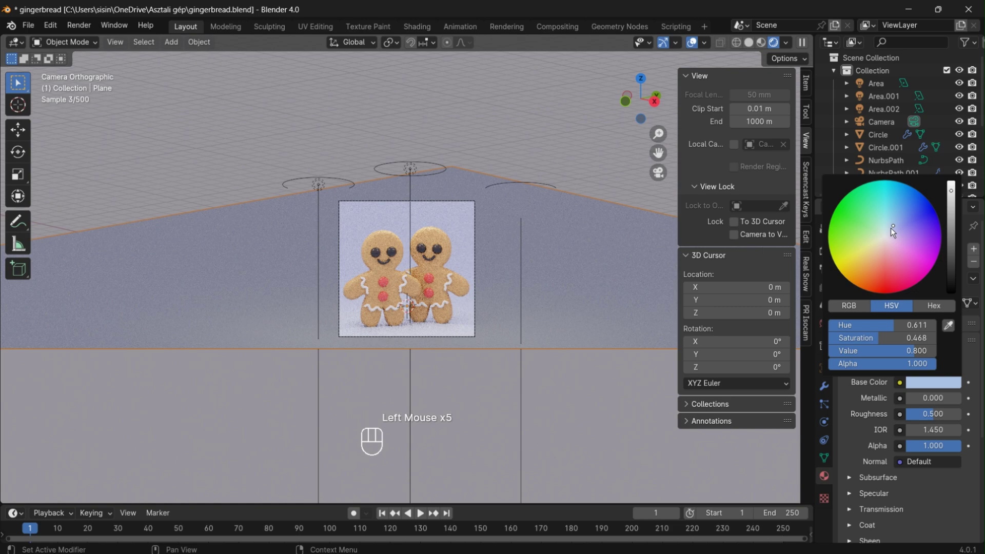
pyautogui.click(893, 236)
pyautogui.click(896, 236)
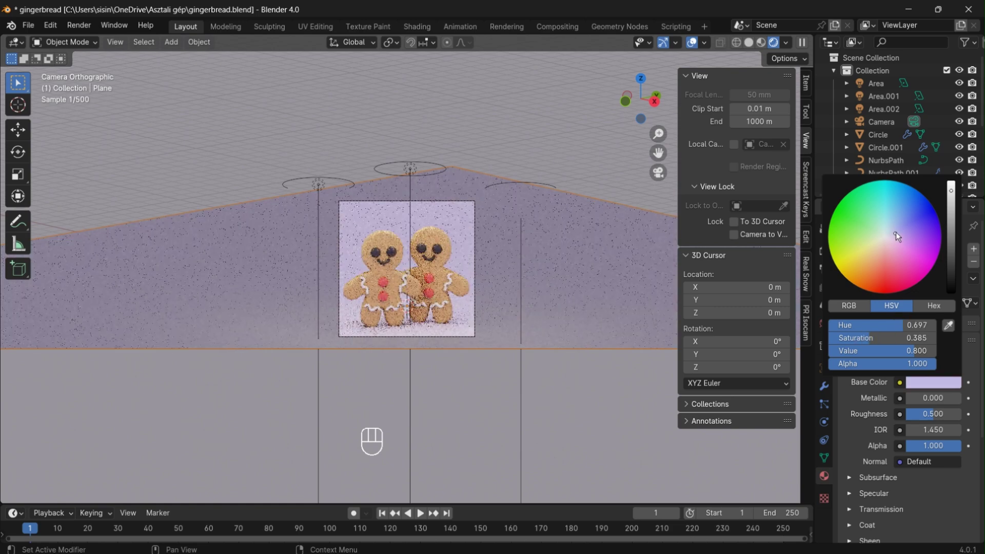
pyautogui.click(895, 224)
pyautogui.click(895, 224)
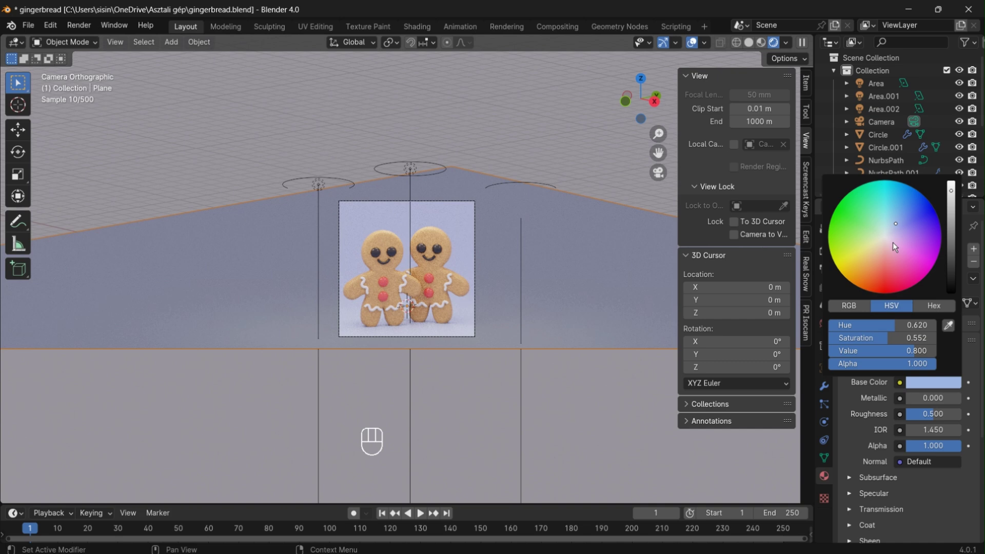
pyautogui.click(892, 242)
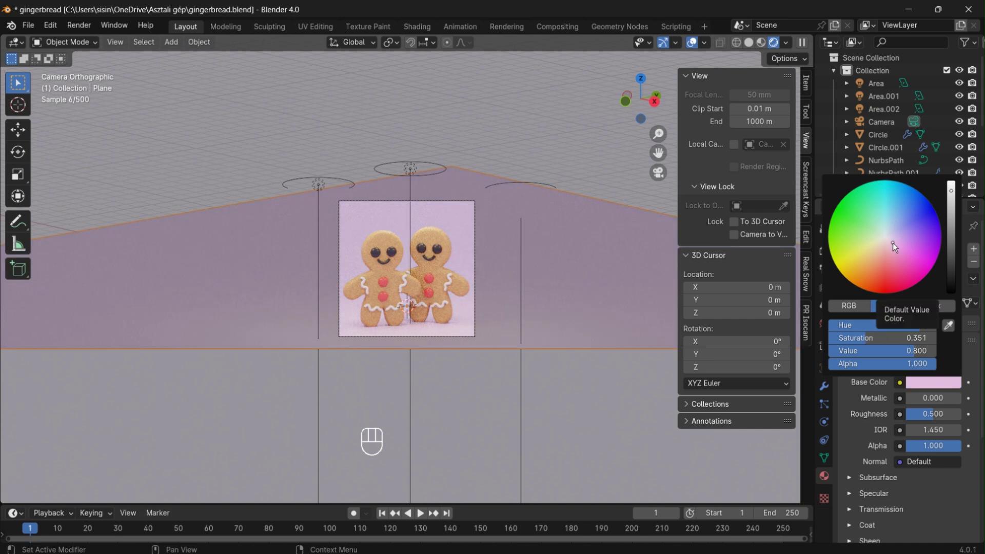